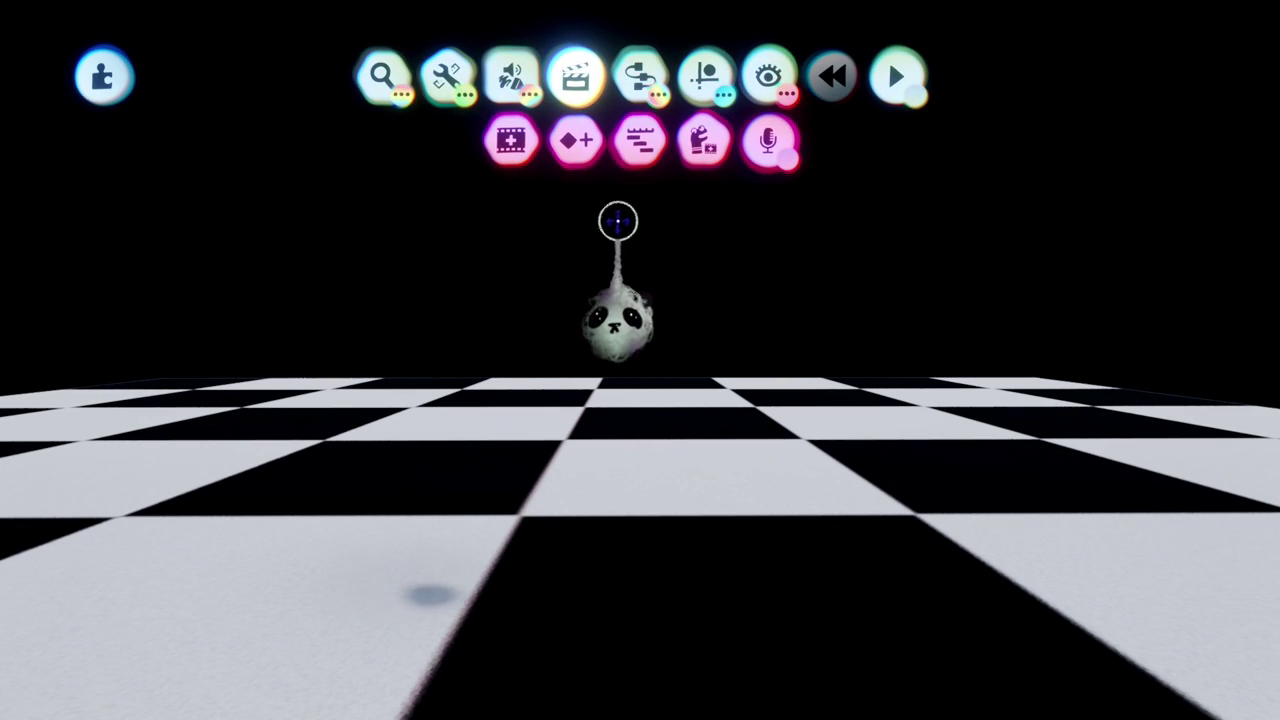
click(583, 85)
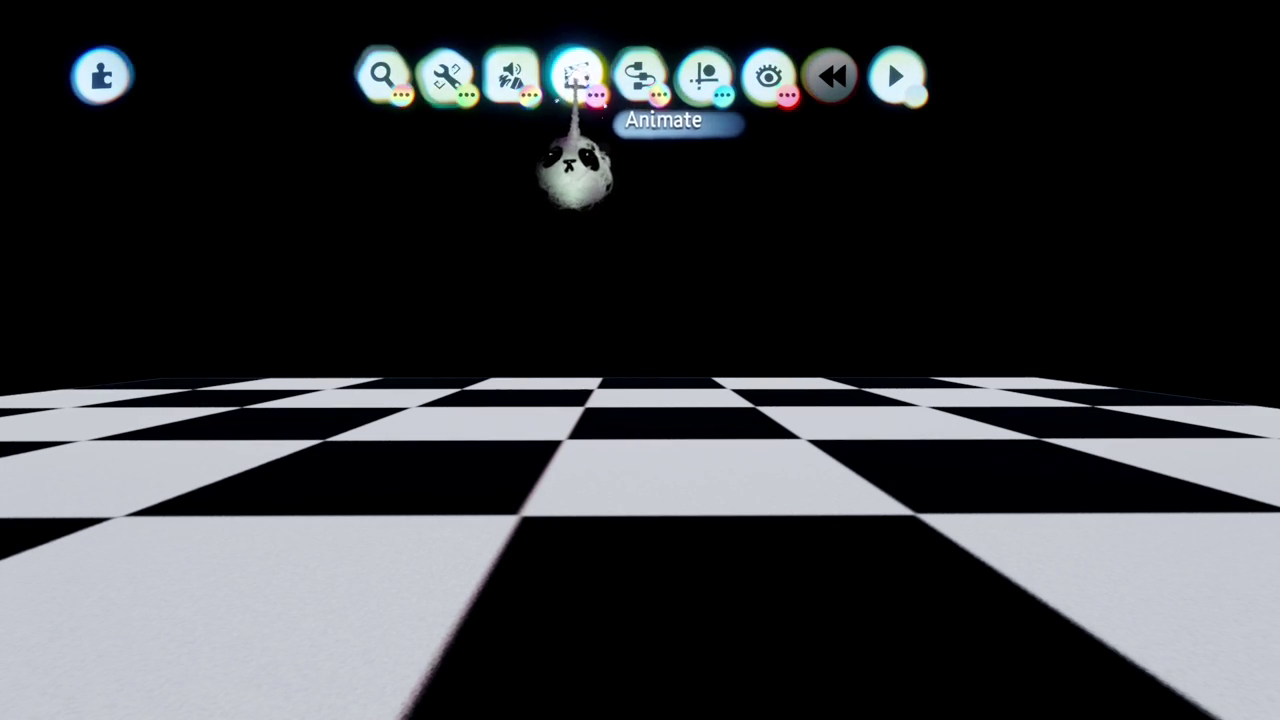
click(577, 76)
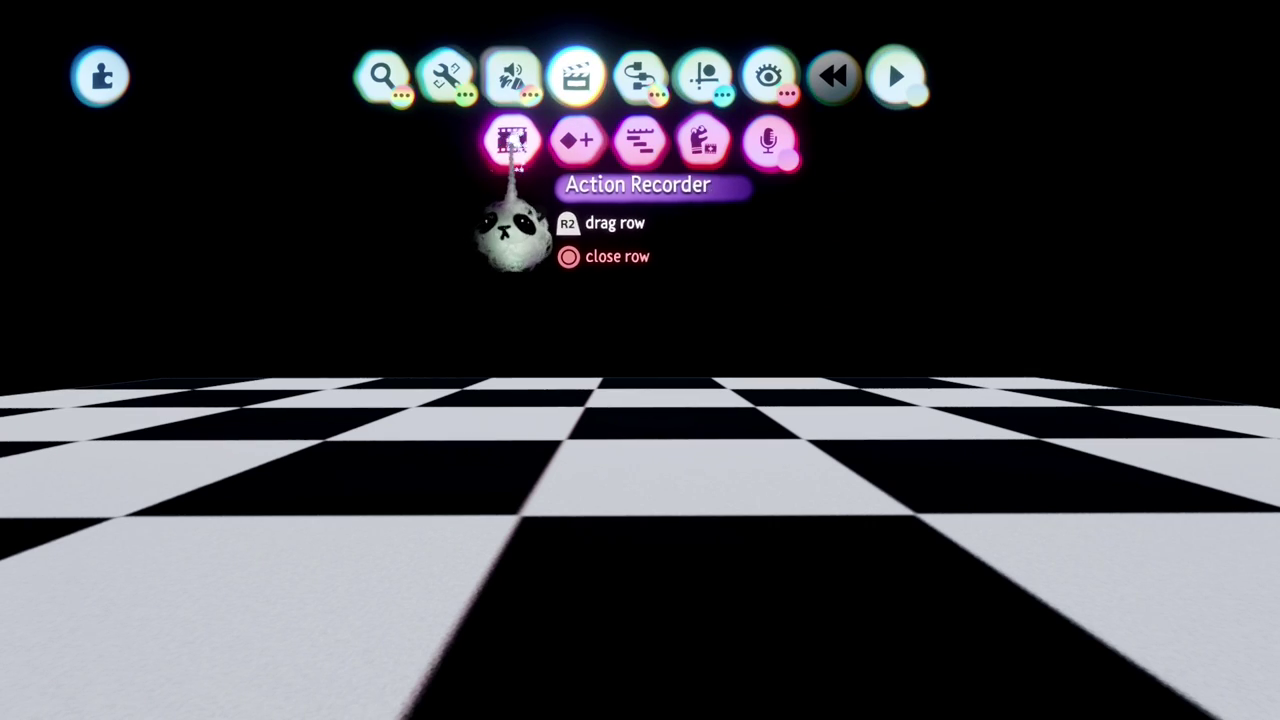
click(510, 140)
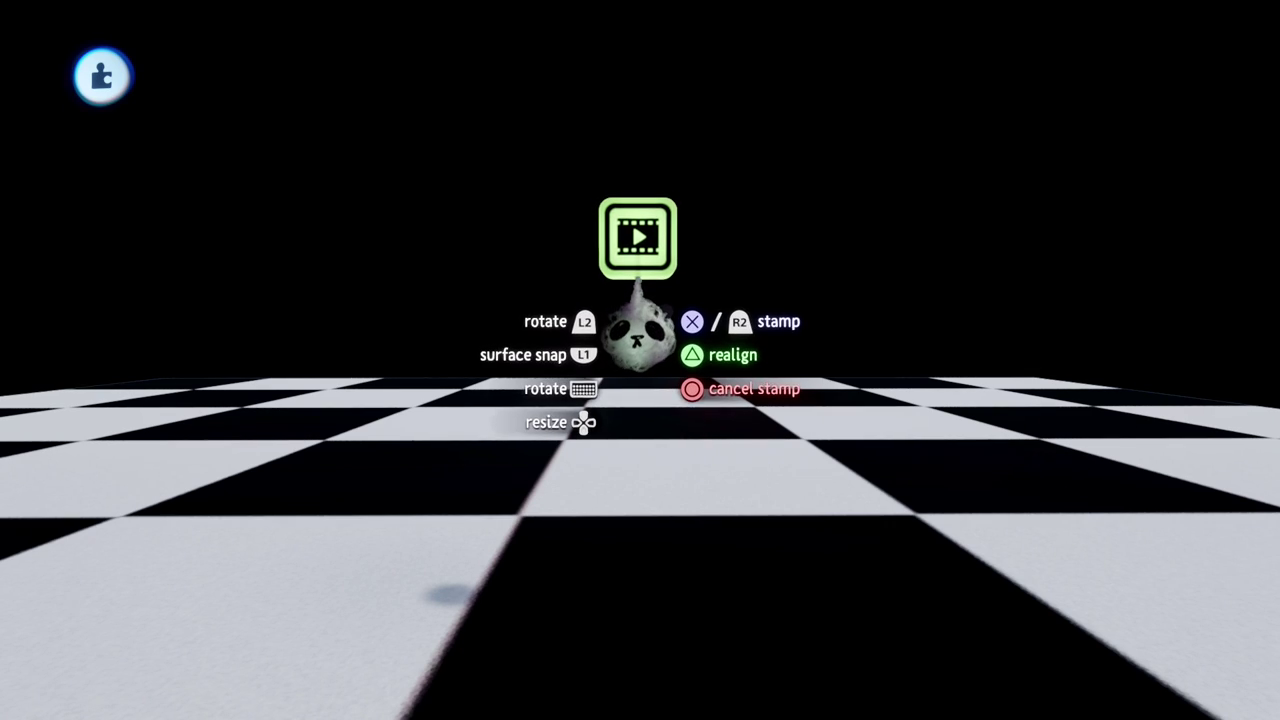
key(Escape)
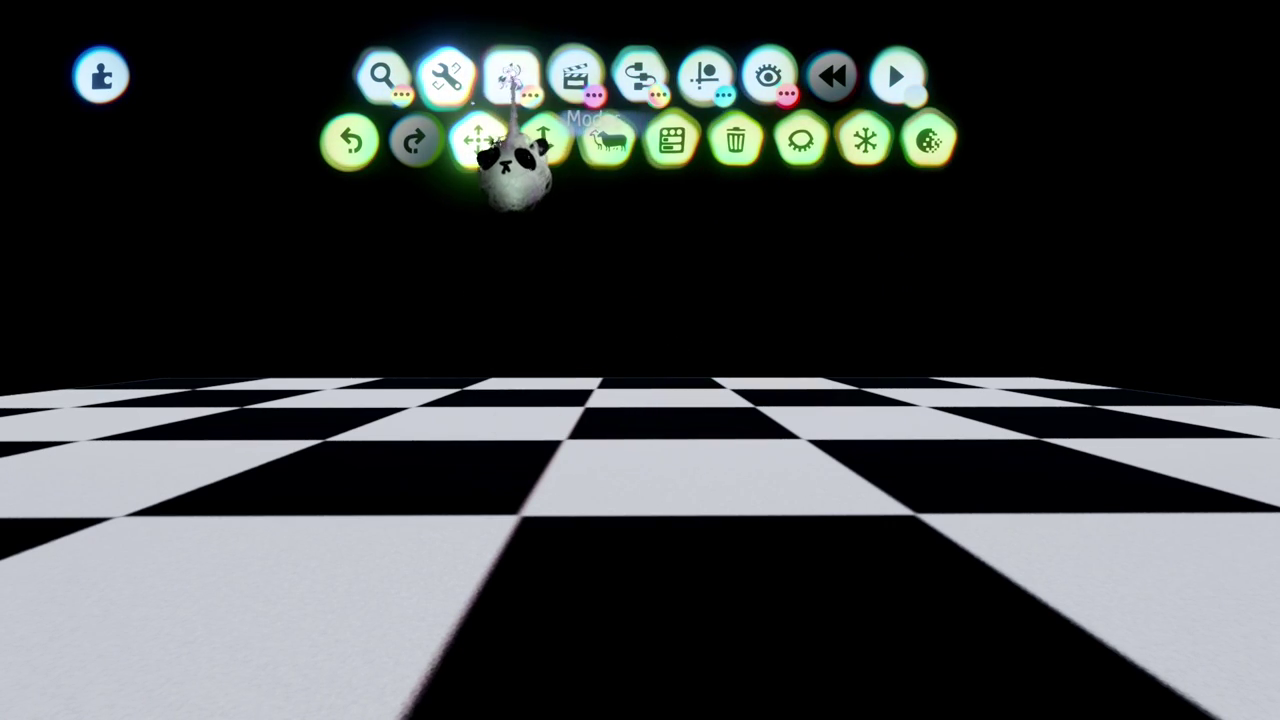
- Enter sculpt mode, stamp a cube on the checkered floor, and return to the scene
click(514, 80)
click(383, 140)
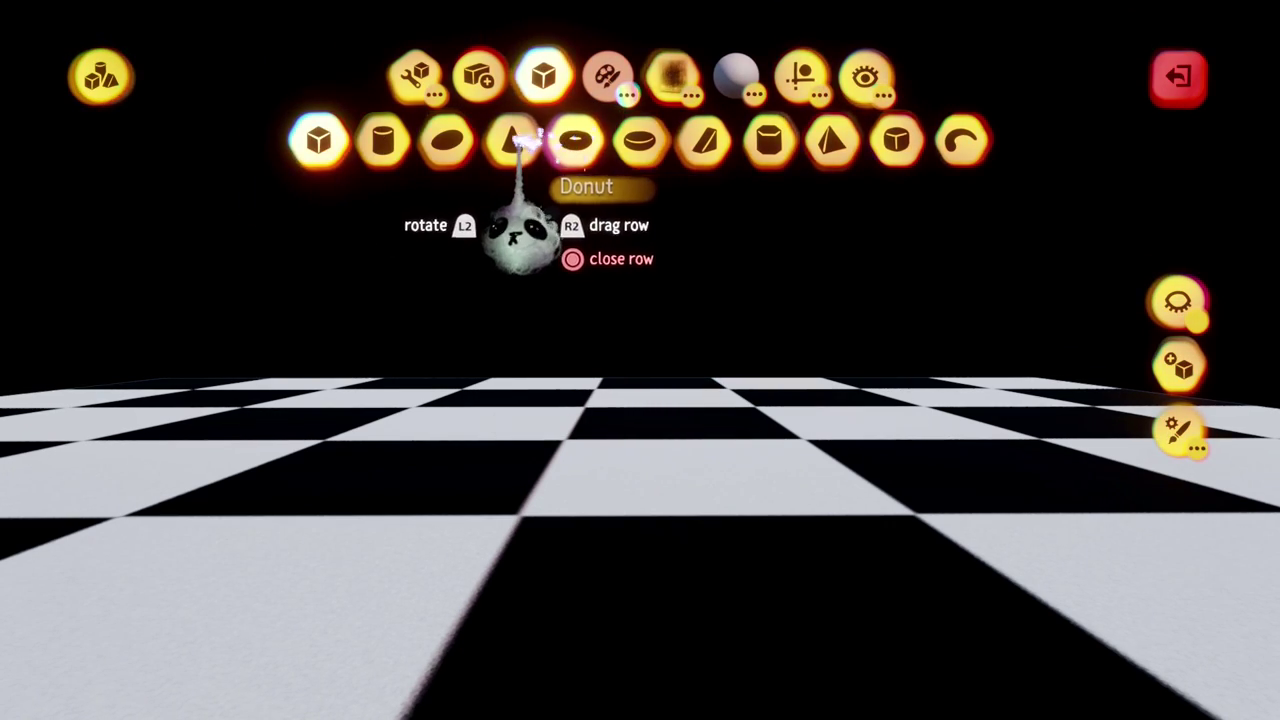
middle_drag(610, 333, 611, 378)
click(609, 372)
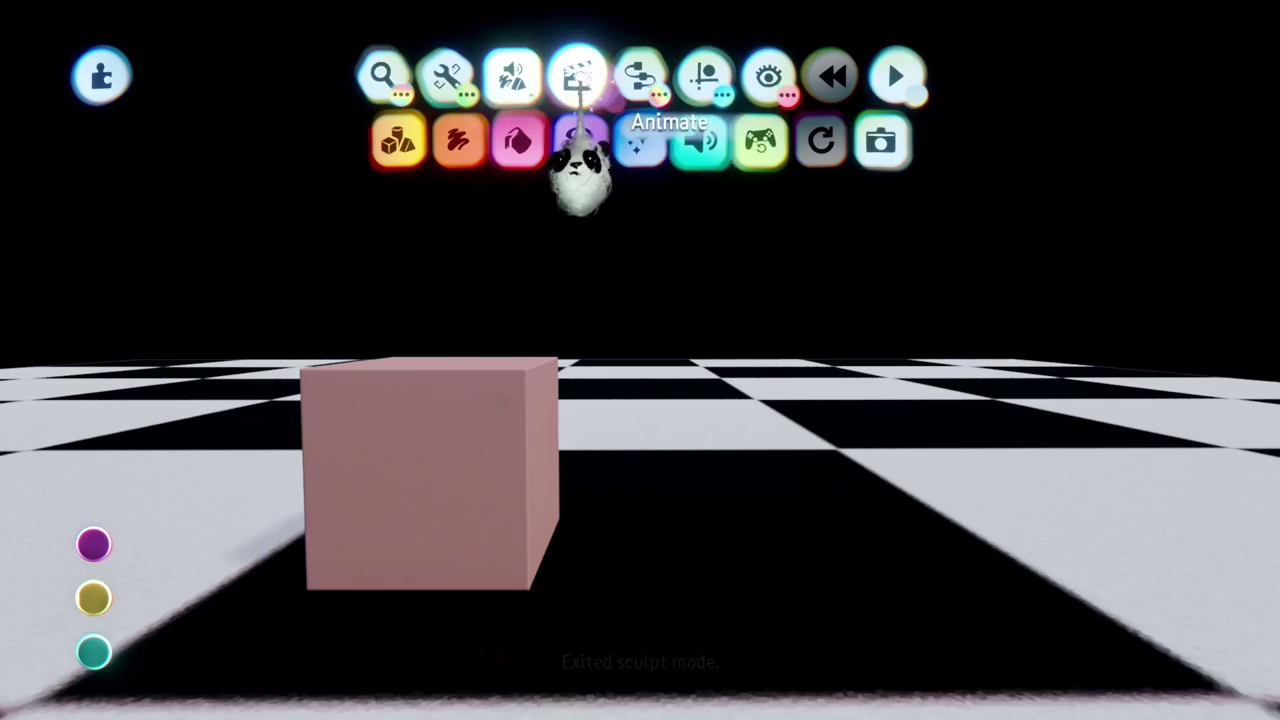
- Place an Action Recorder gadget in the empty space beside the cube and start recording
click(577, 80)
click(505, 140)
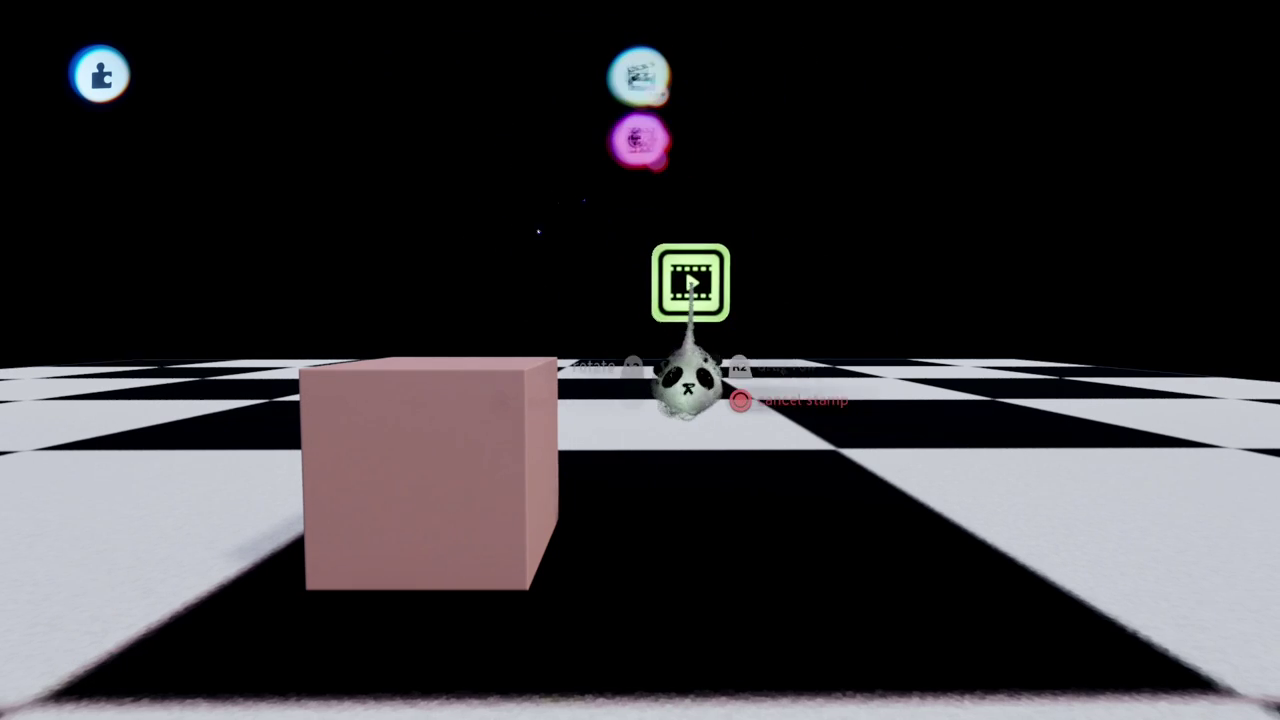
click(733, 290)
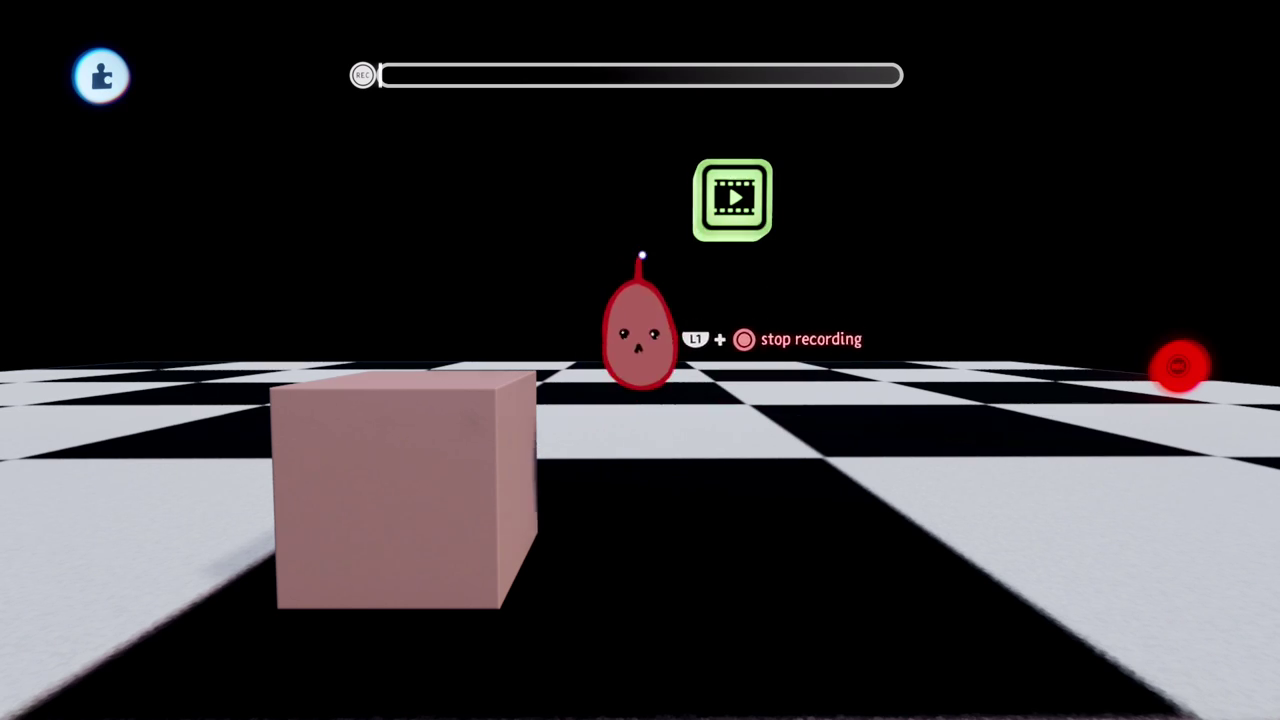
- Record the cube moving and rotating along a looping freehand path, stop recording, and play the scene
middle_drag(569, 258, 526, 457)
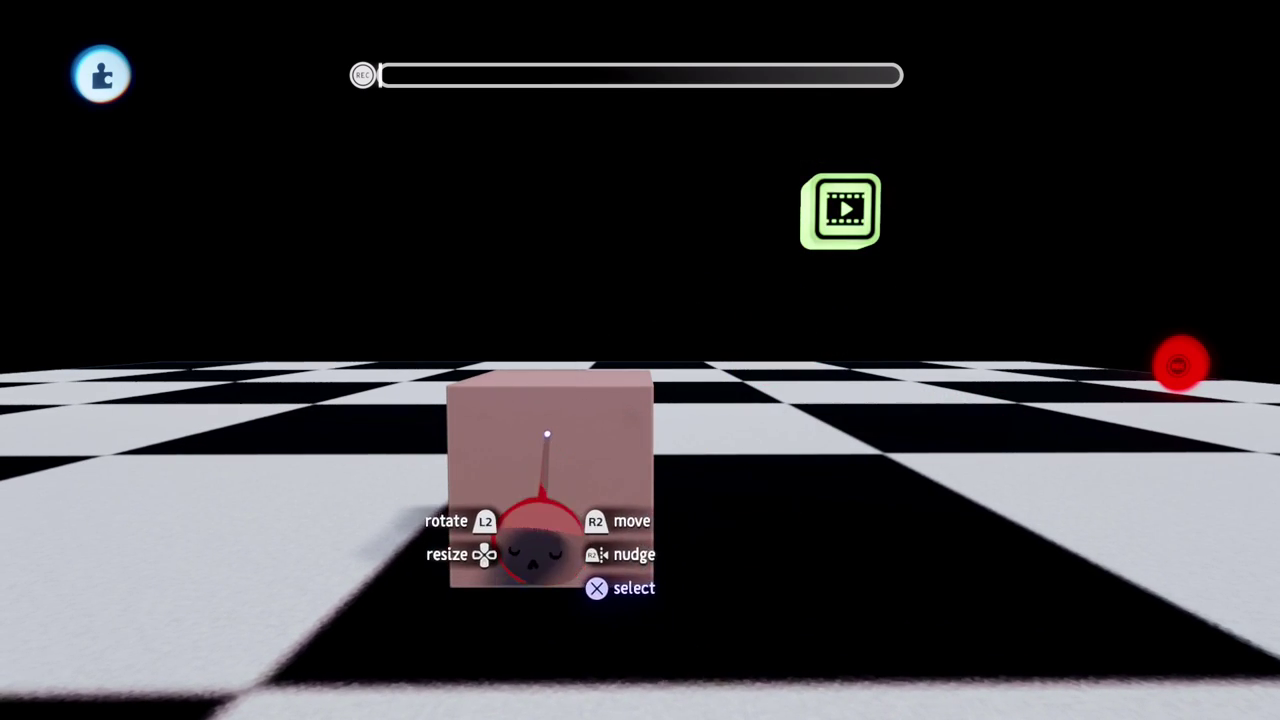
mouse_move(554, 446)
mouse_down()
mouse_move(567, 265)
mouse_move(714, 271)
mouse_move(709, 420)
mouse_up()
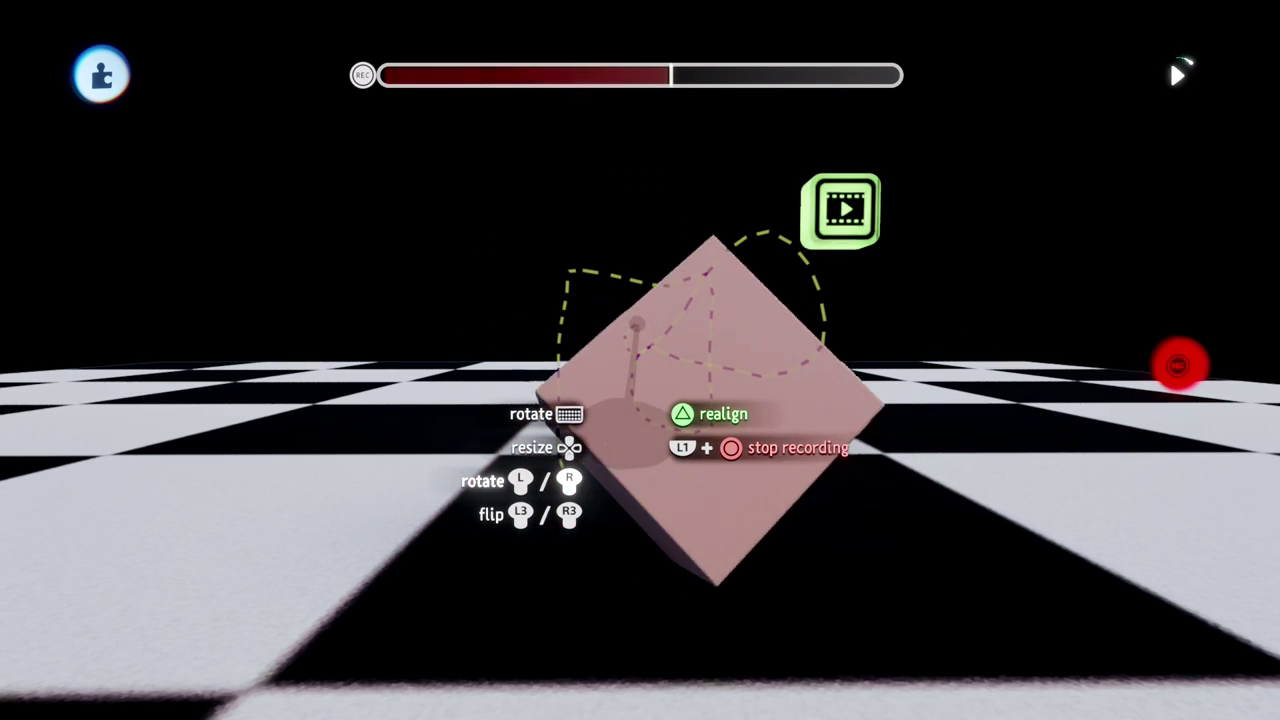
mouse_move(633, 322)
mouse_down()
mouse_move(743, 486)
mouse_move(651, 334)
mouse_move(783, 345)
mouse_move(829, 443)
mouse_up()
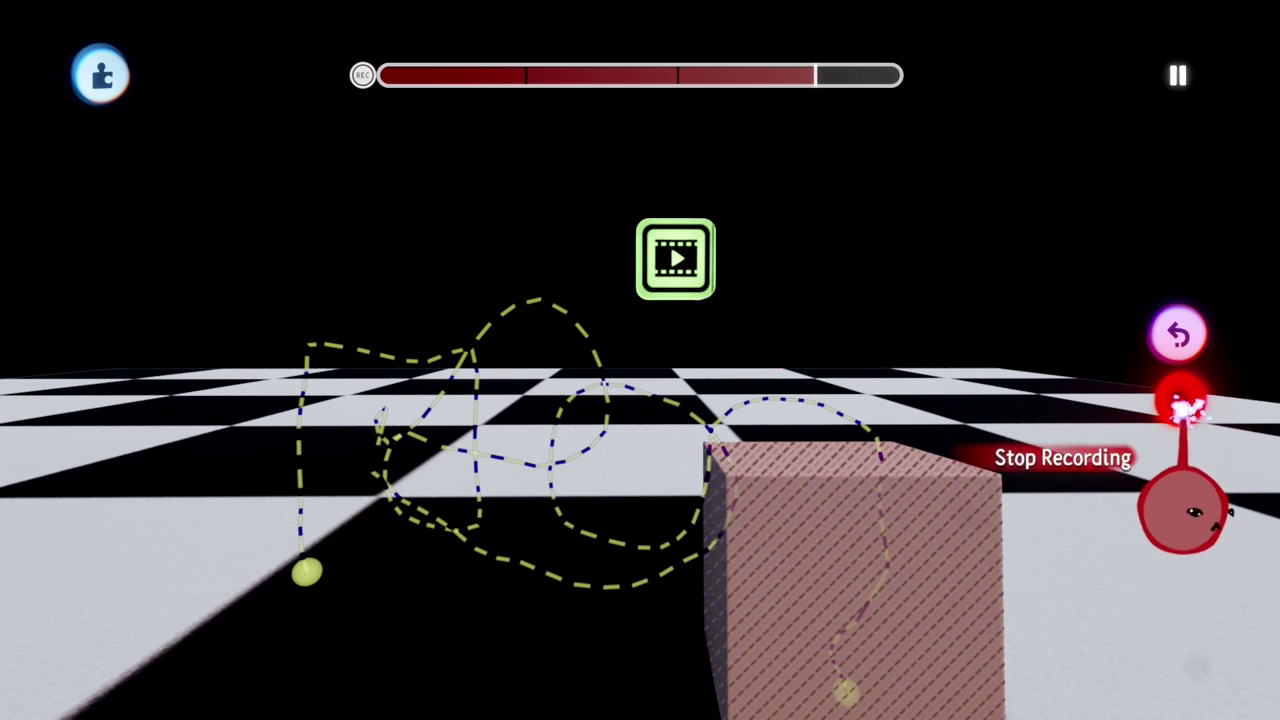
click(1183, 405)
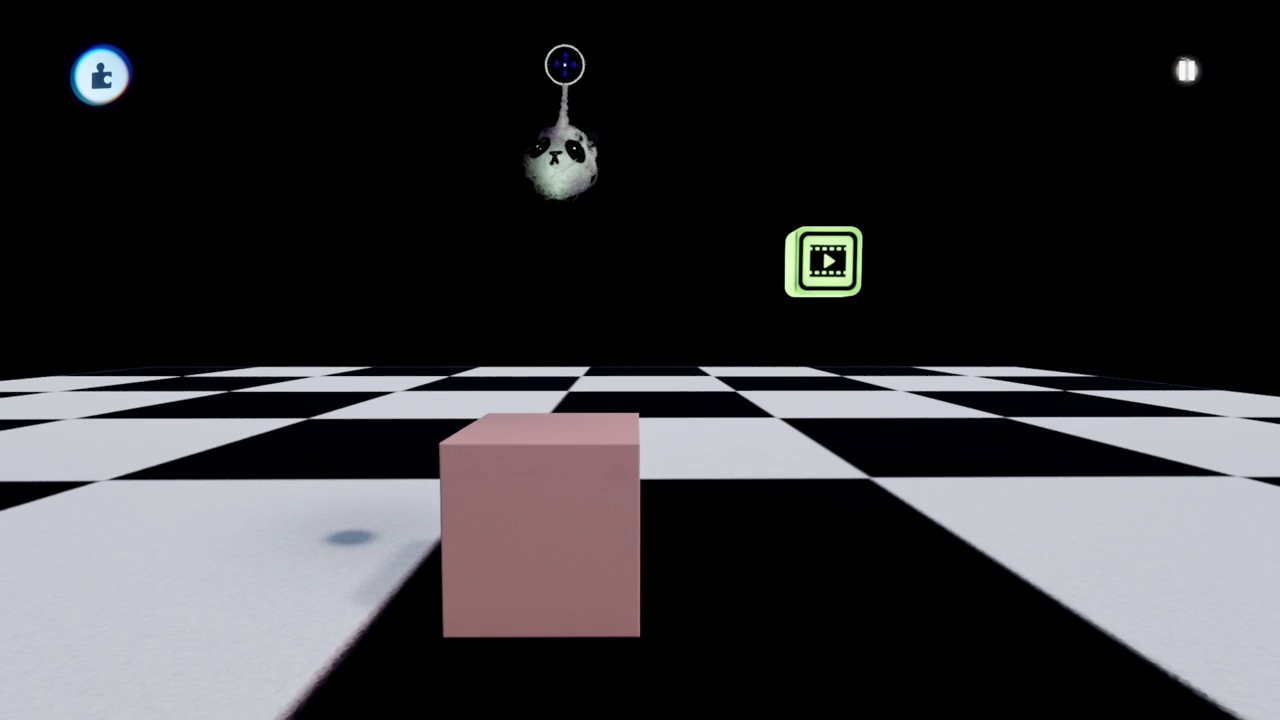
click(1177, 75)
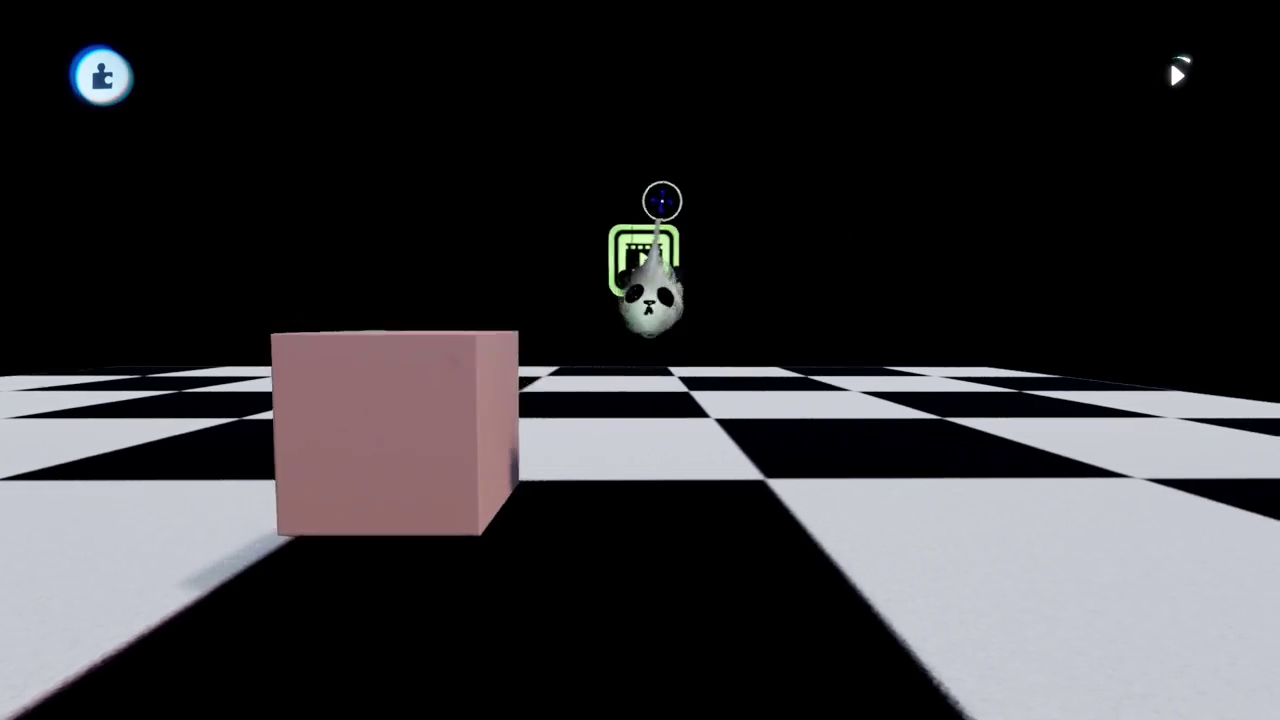
- Move the Action Recorder gadget higher above the floor and open its settings
mouse_move(643, 261)
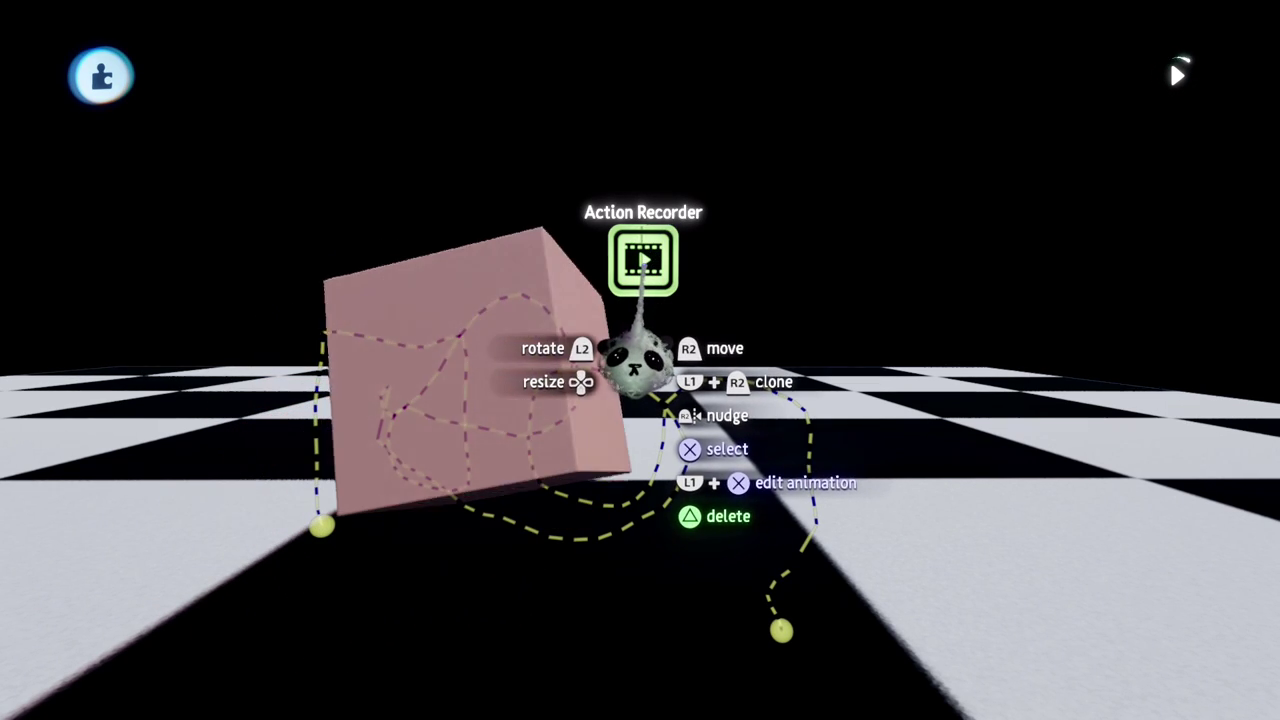
drag(643, 261, 645, 108)
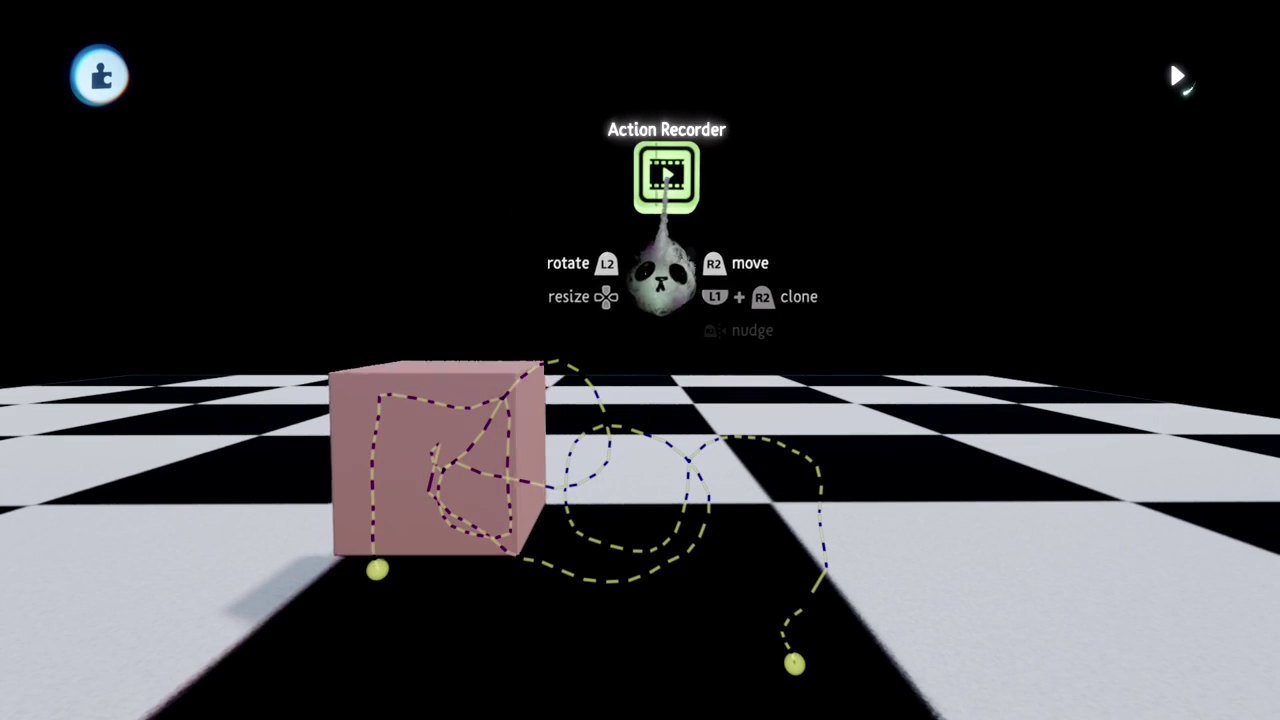
click(660, 268)
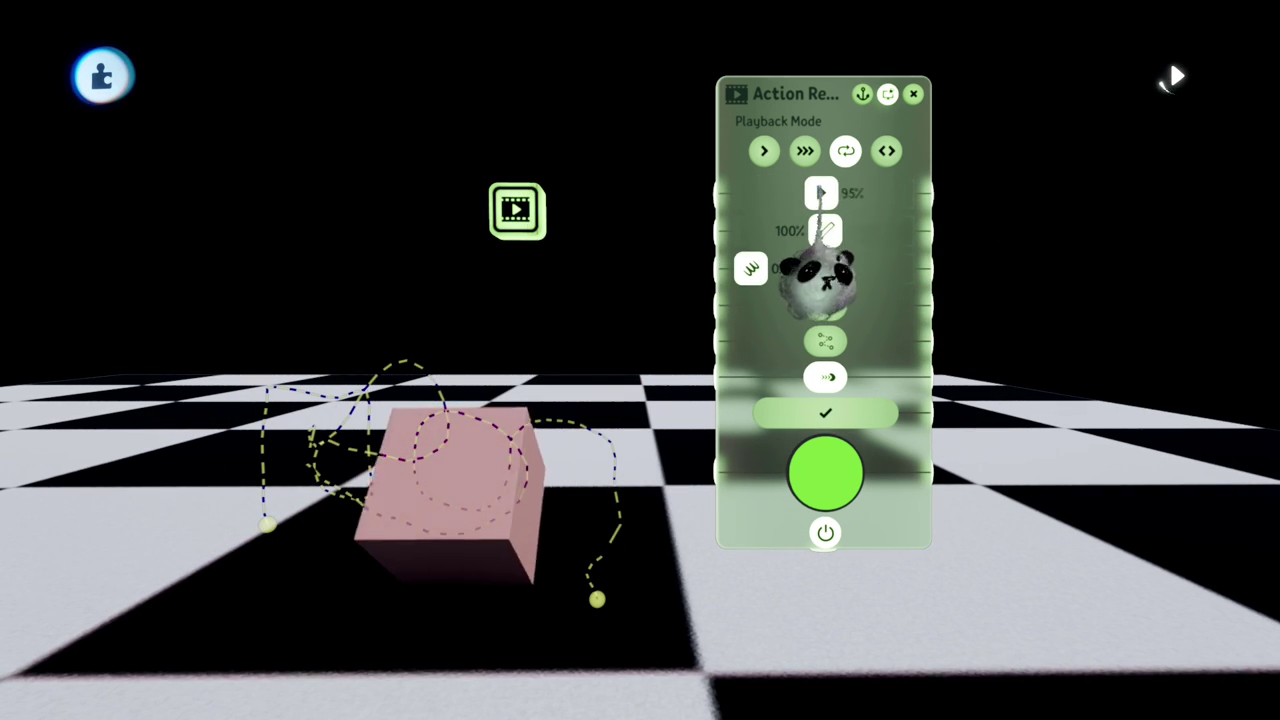
- Try the recorder's amplification at 200% and 27%, the setting below it at 62%, and a faster playback speed, restoring the defaults
mouse_move(824, 241)
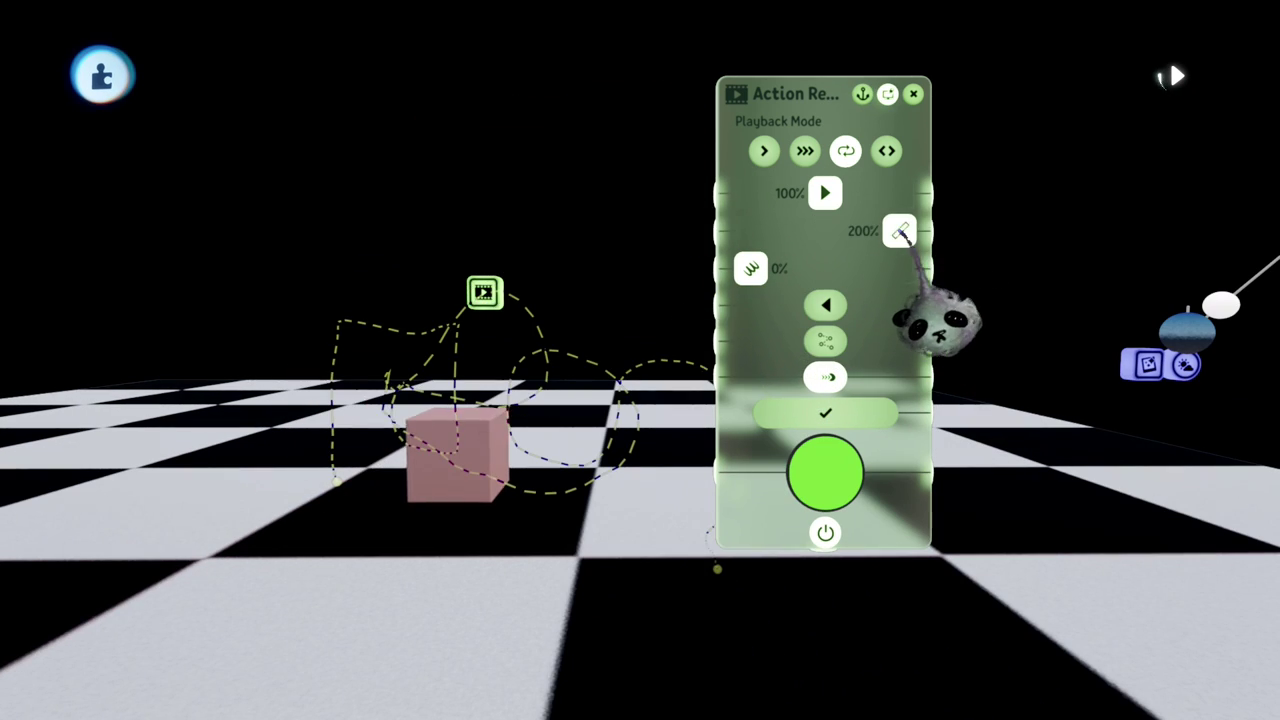
drag(900, 232, 771, 232)
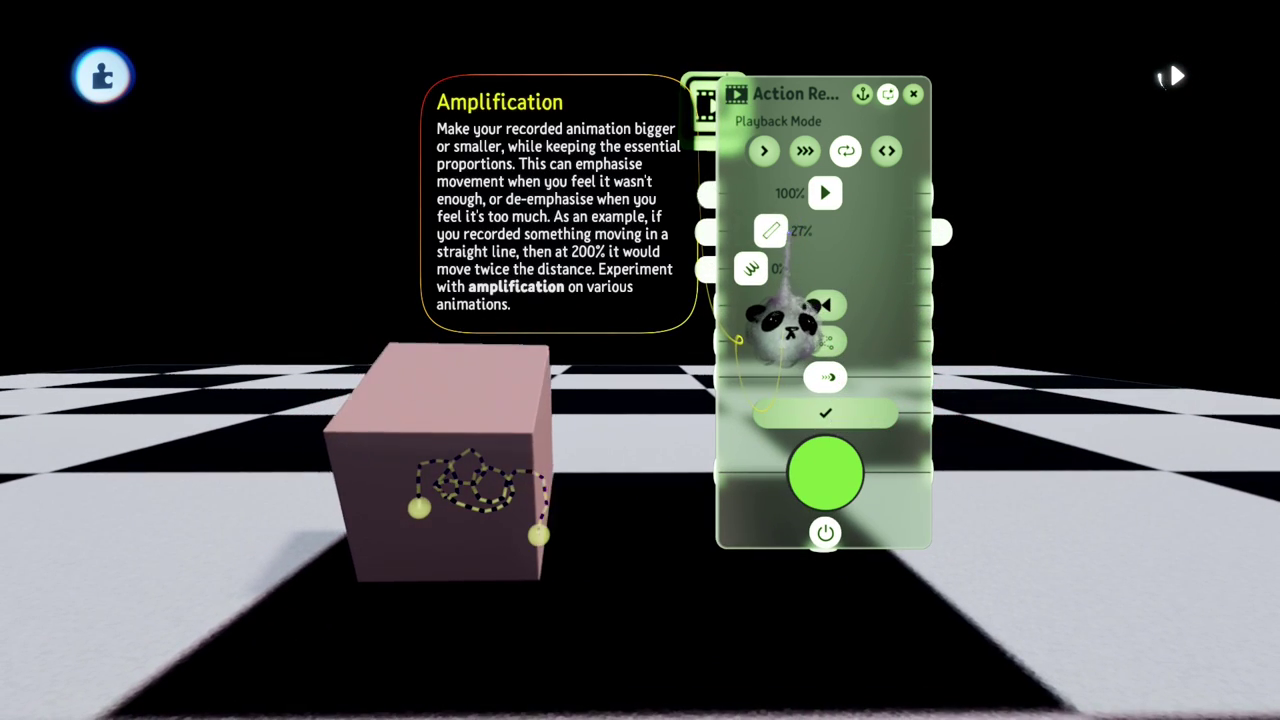
key(triangle)
drag(751, 268, 757, 268)
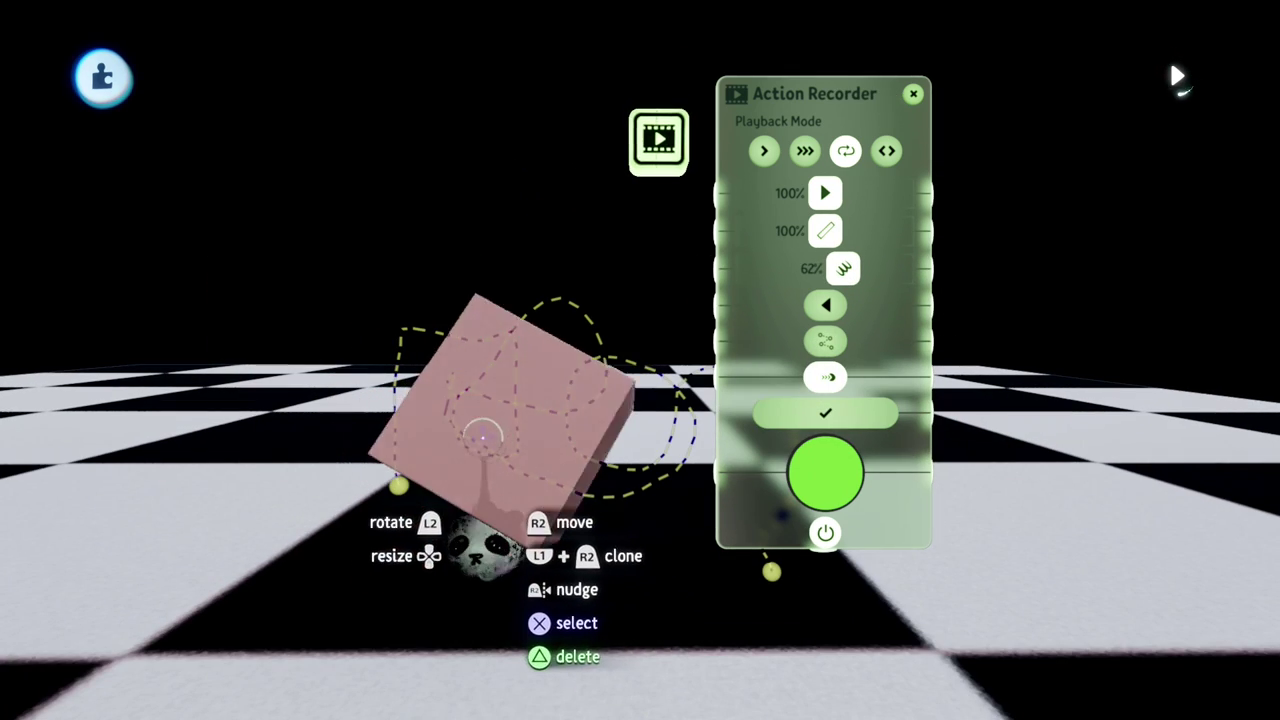
drag(825, 193, 882, 193)
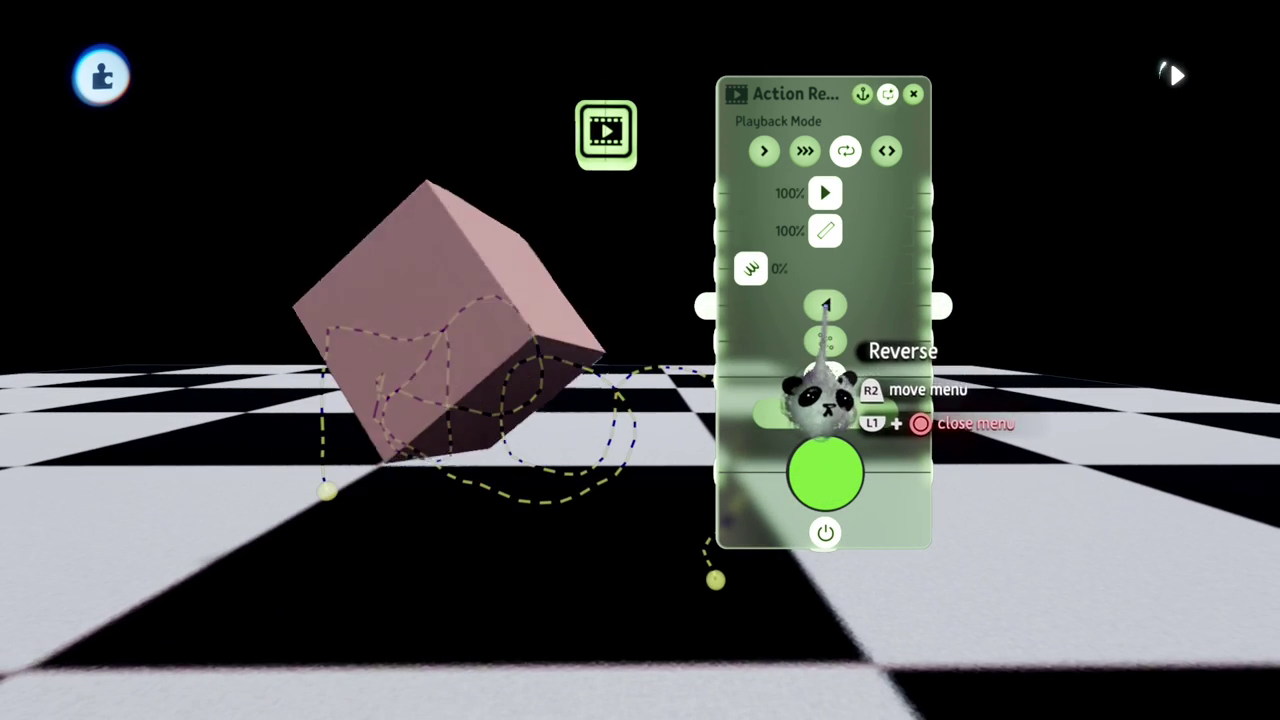
- Try the recorder's reverse playback and the option below it, leaving both off
click(826, 306)
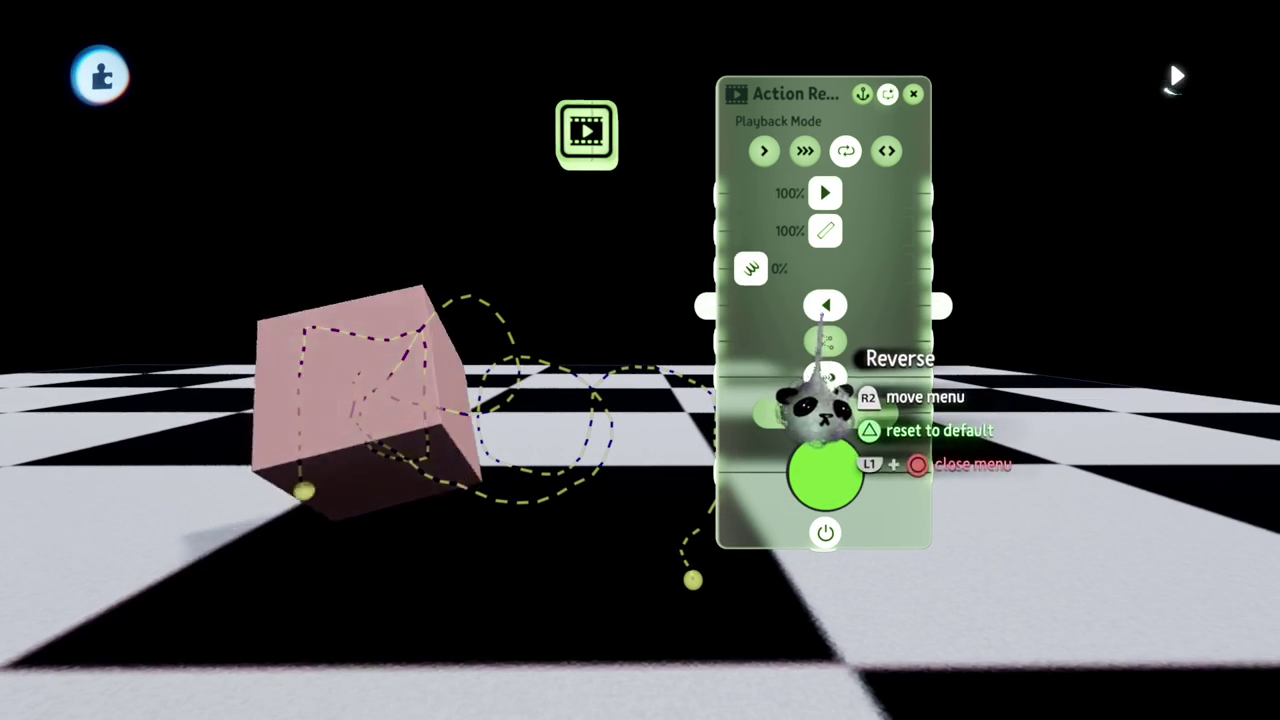
click(824, 308)
click(825, 343)
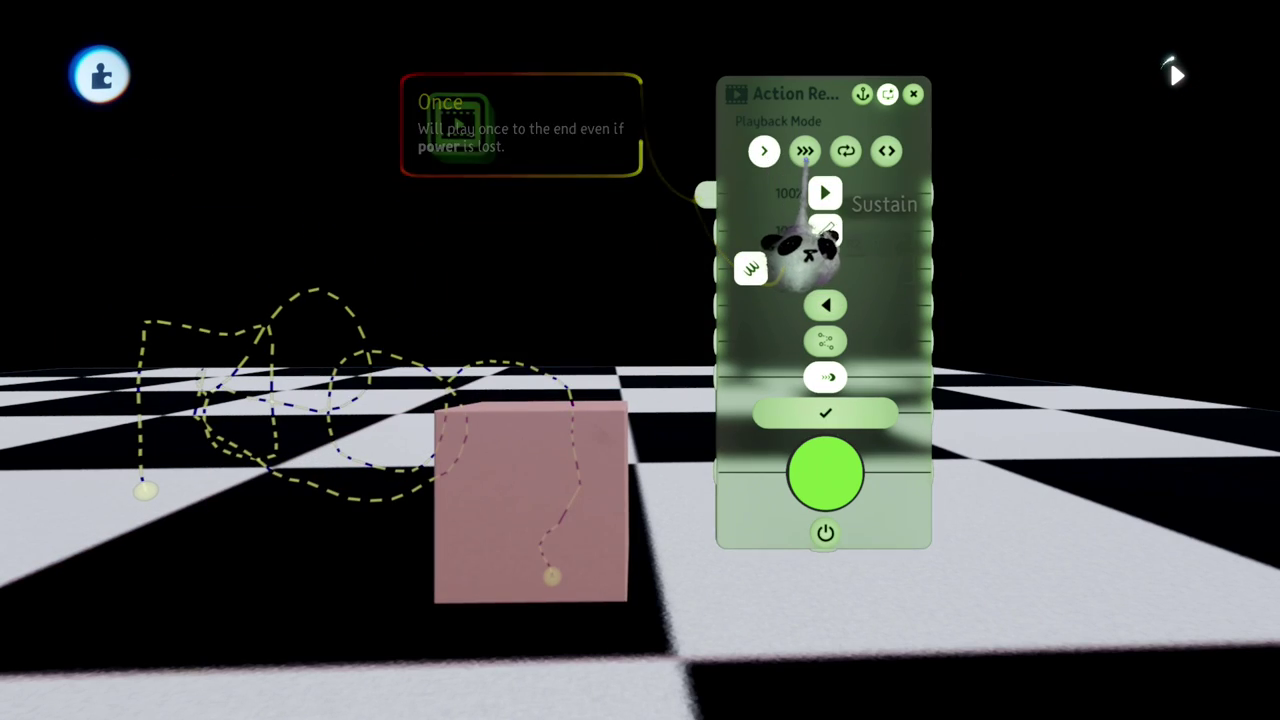
- Move the recorder's settings aside and place a Switch gadget between the cube and the settings
drag(757, 480, 845, 305)
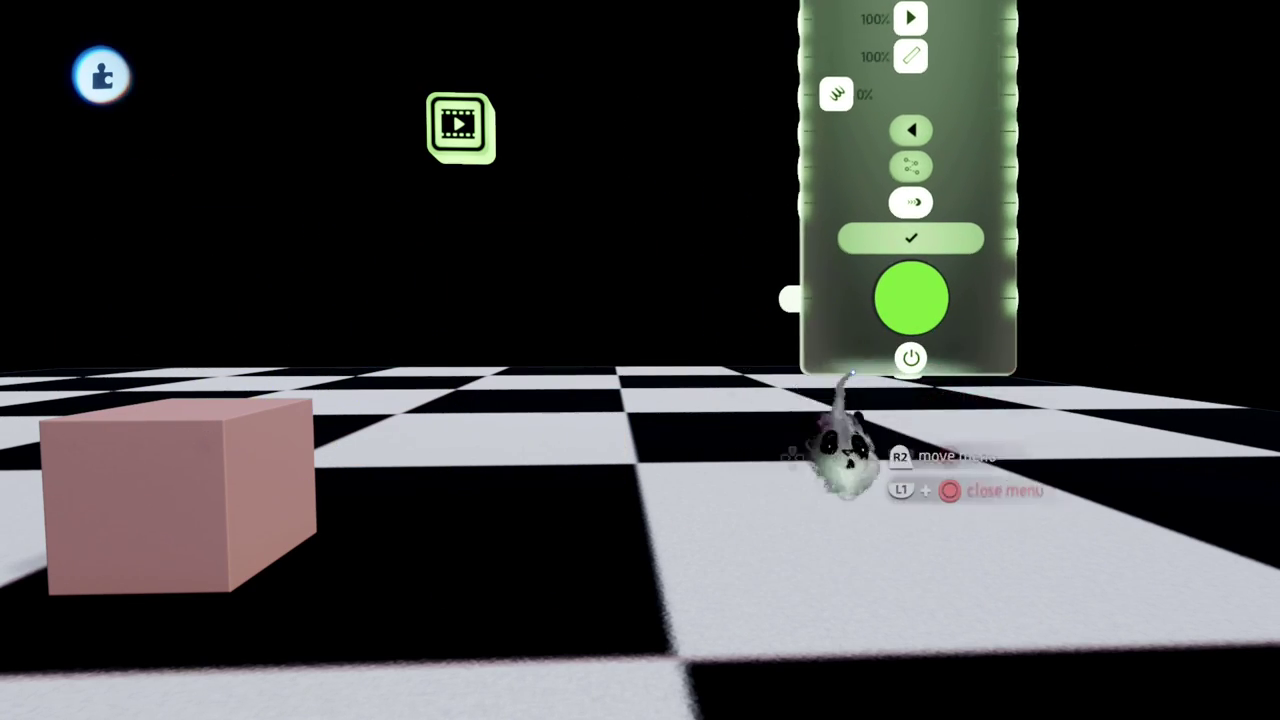
click(640, 76)
key(Escape)
click(443, 137)
click(654, 138)
click(634, 452)
- Wire the switch's output to the Action Recorder's Power input, play the scene, and toggle the switch
click(672, 427)
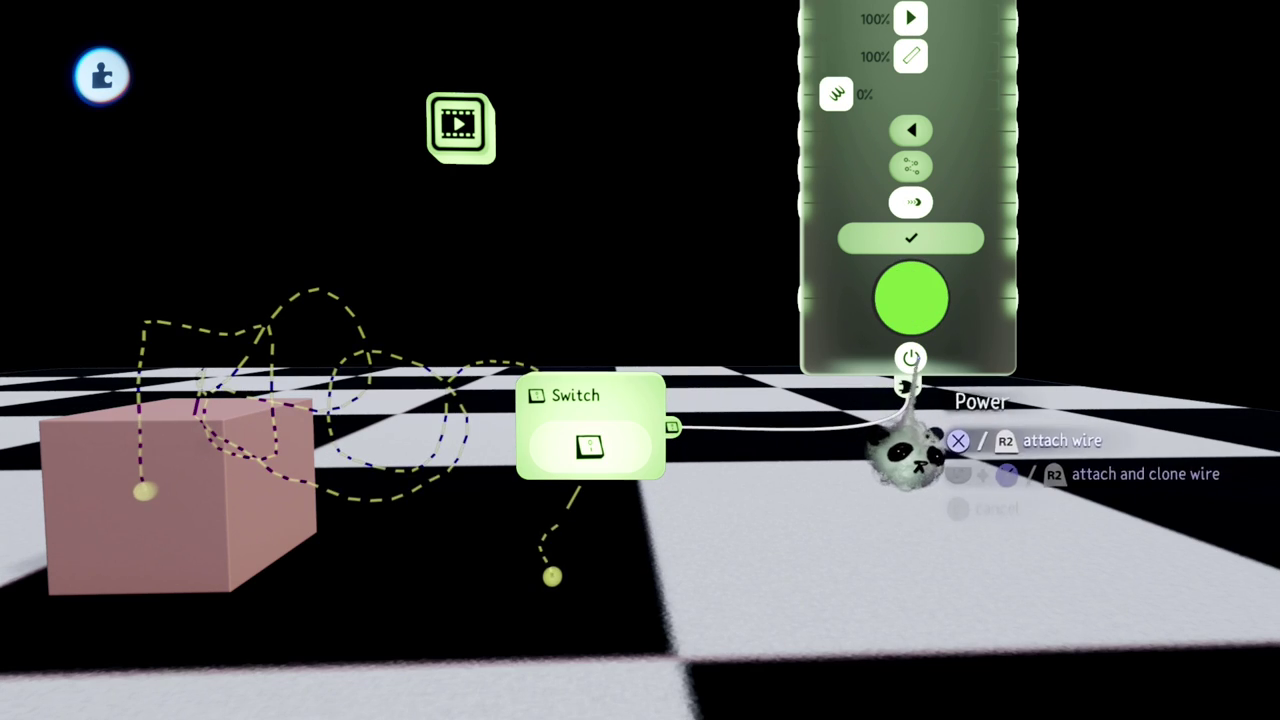
click(908, 380)
middle_drag(778, 420, 771, 340)
key(Left)
click(590, 432)
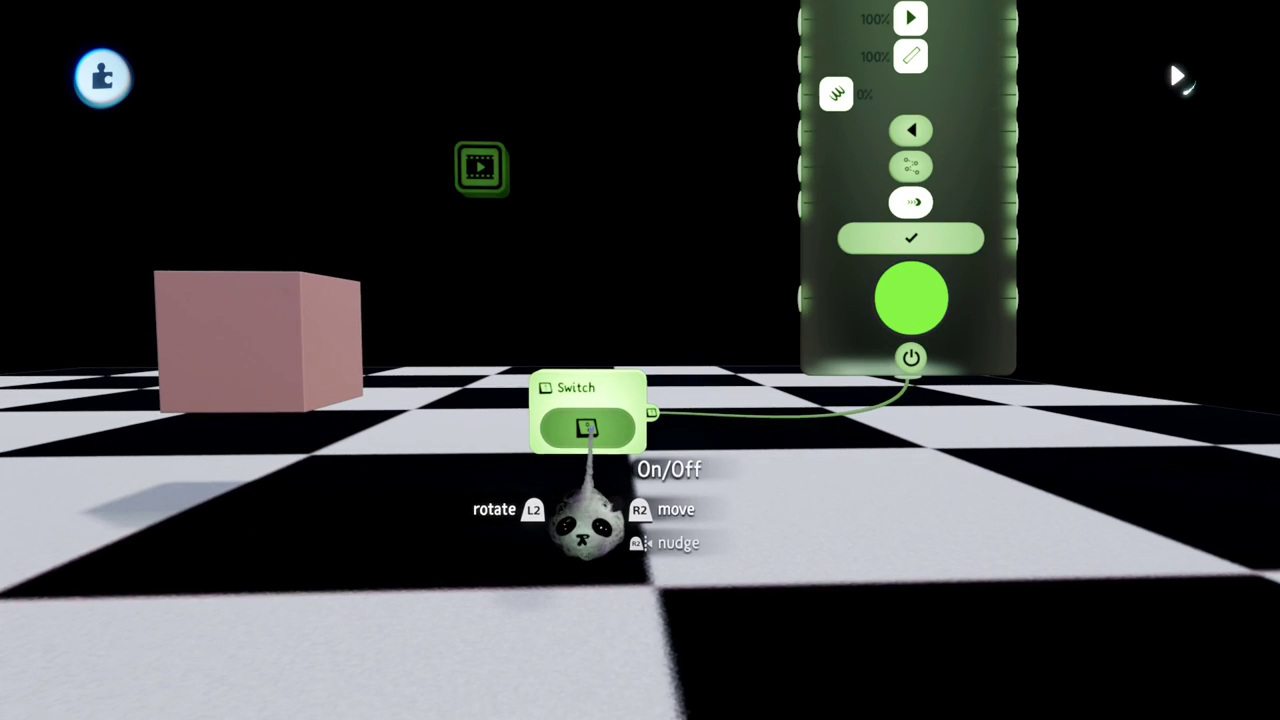
- Bring the recorder's playback modes back into view and toggle the switch on and off to test Sustain playback
drag(822, 256, 776, 433)
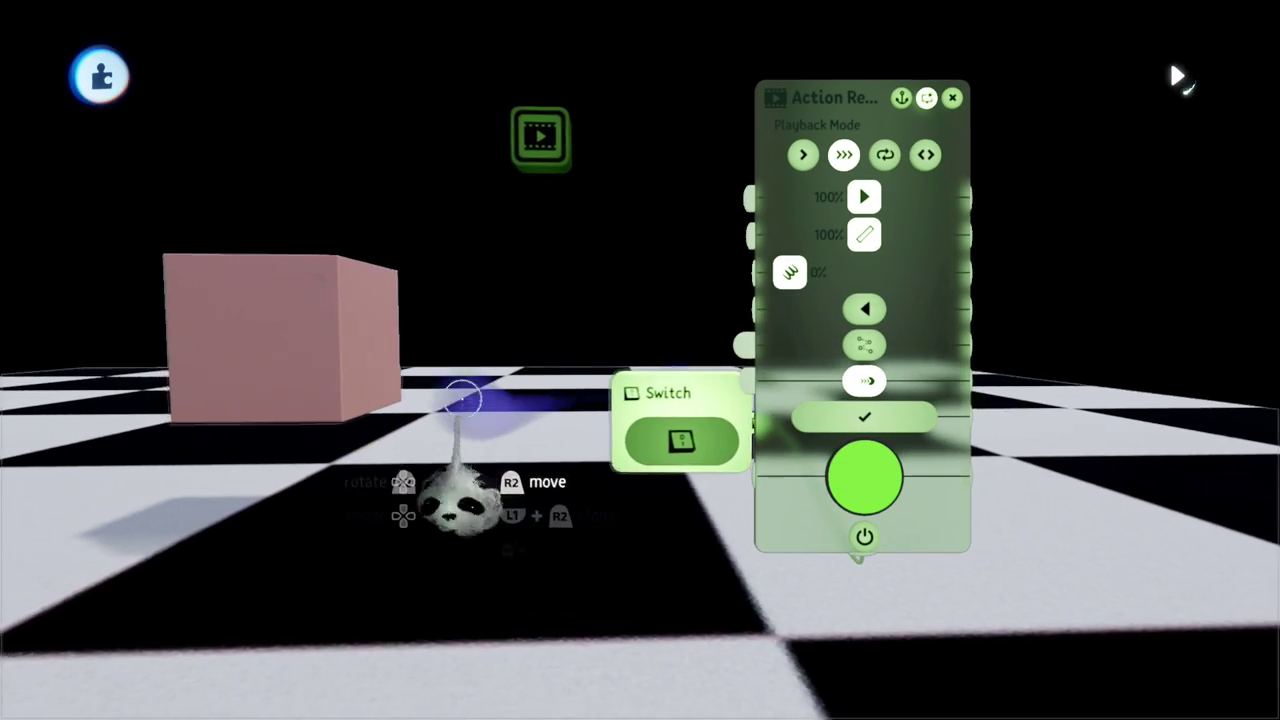
click(536, 444)
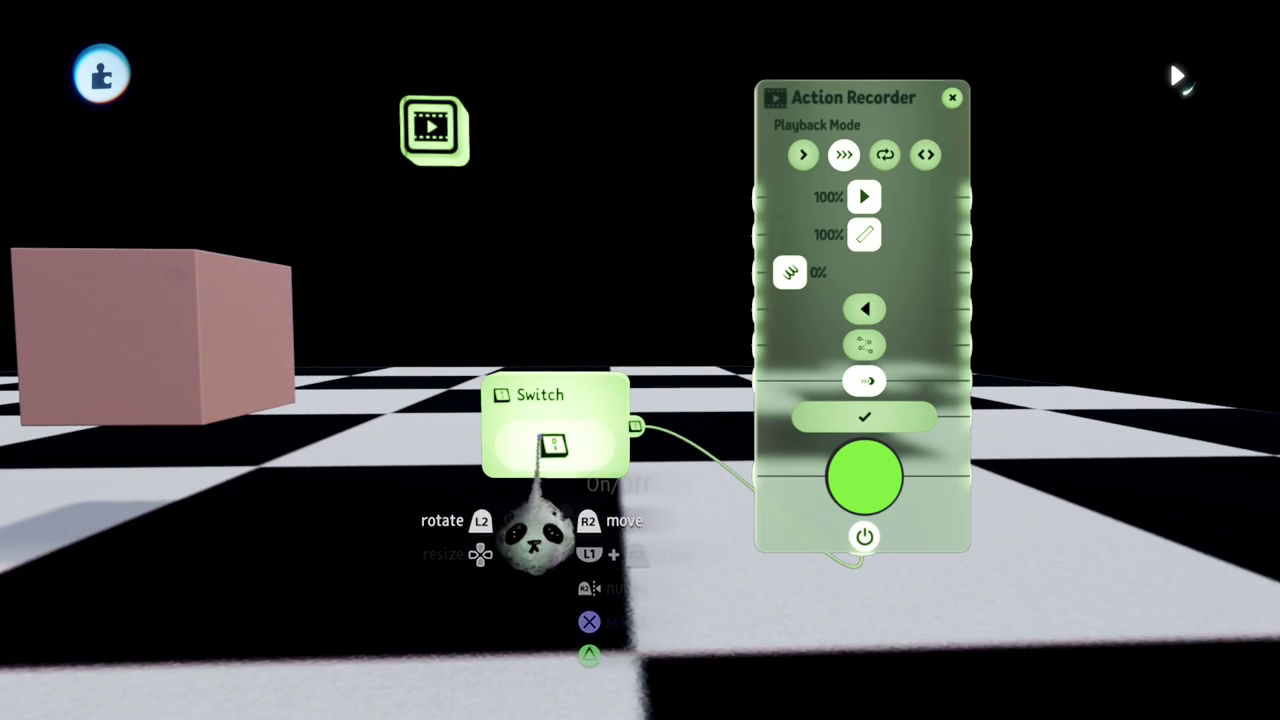
mouse_move(530, 545)
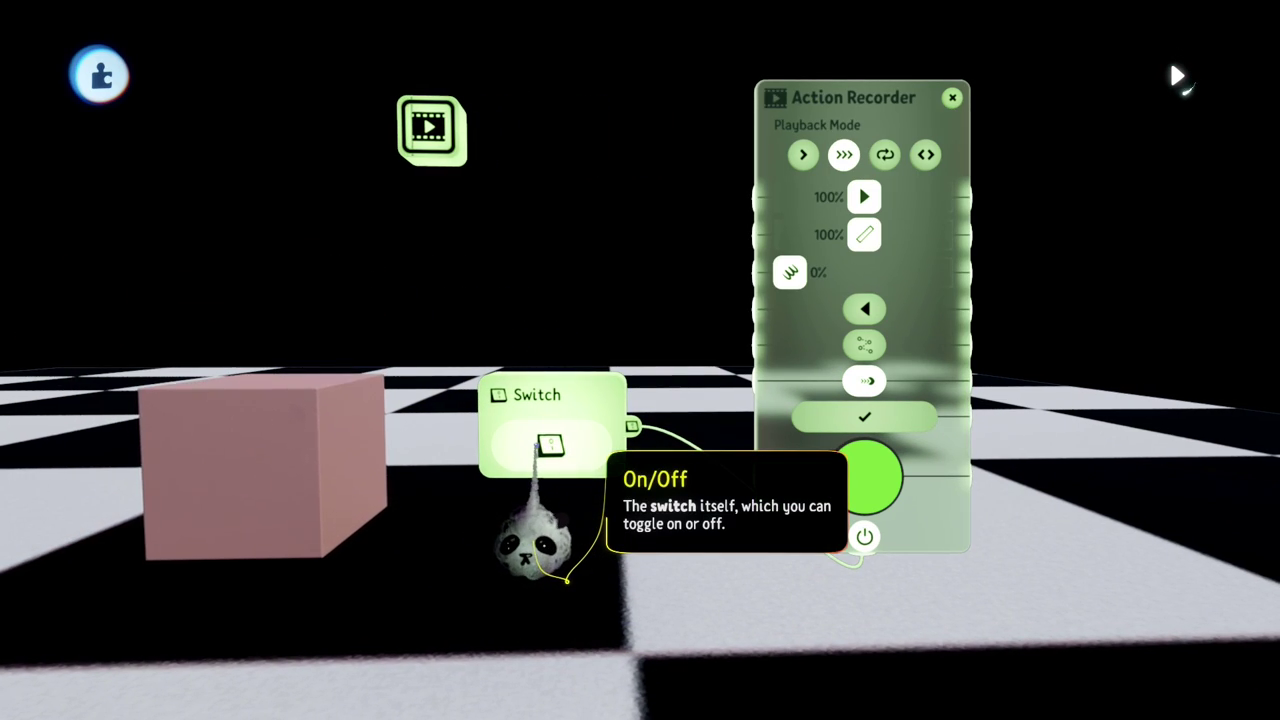
click(532, 445)
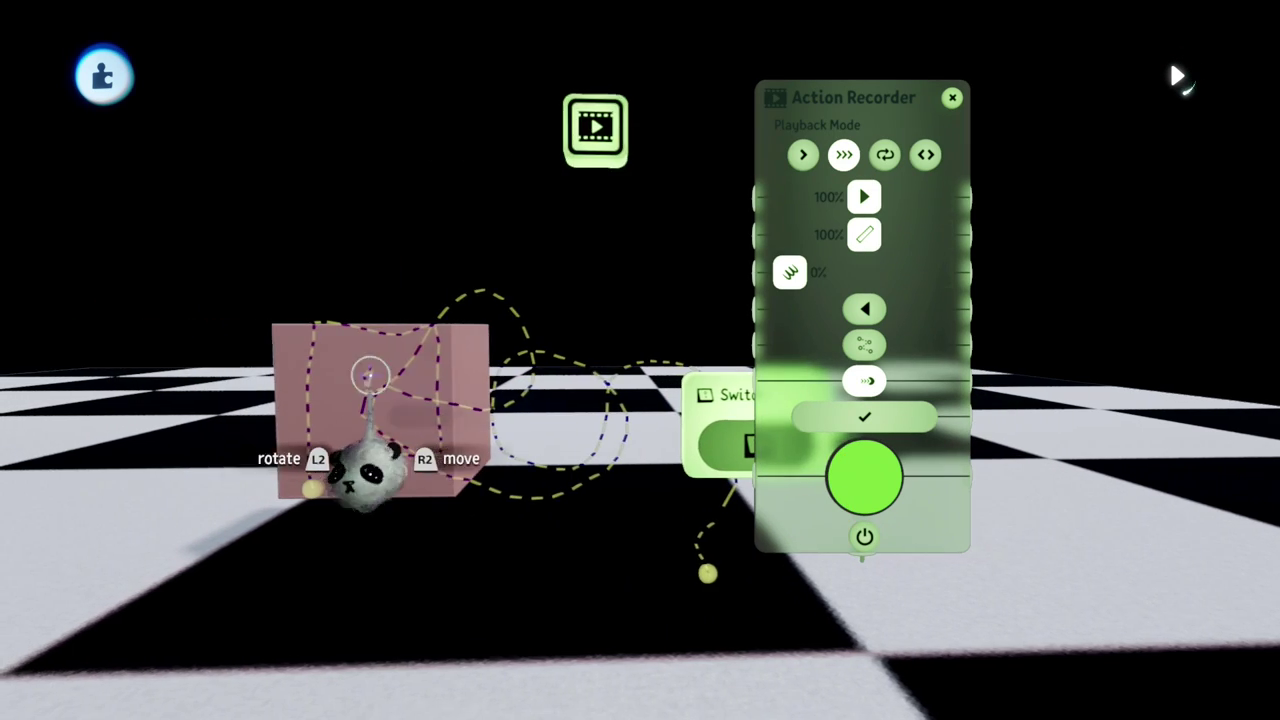
- Try the Loop playback mode and change the Action Recorder to Ping-Pong
click(885, 154)
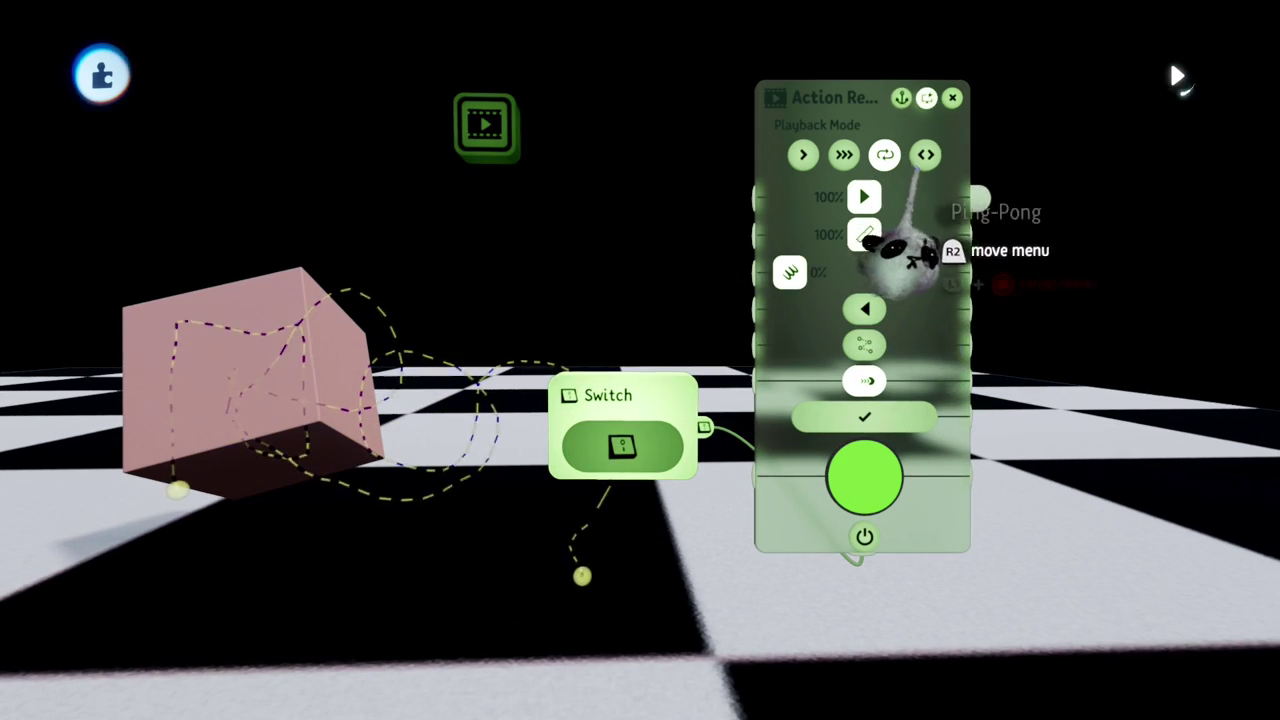
click(926, 156)
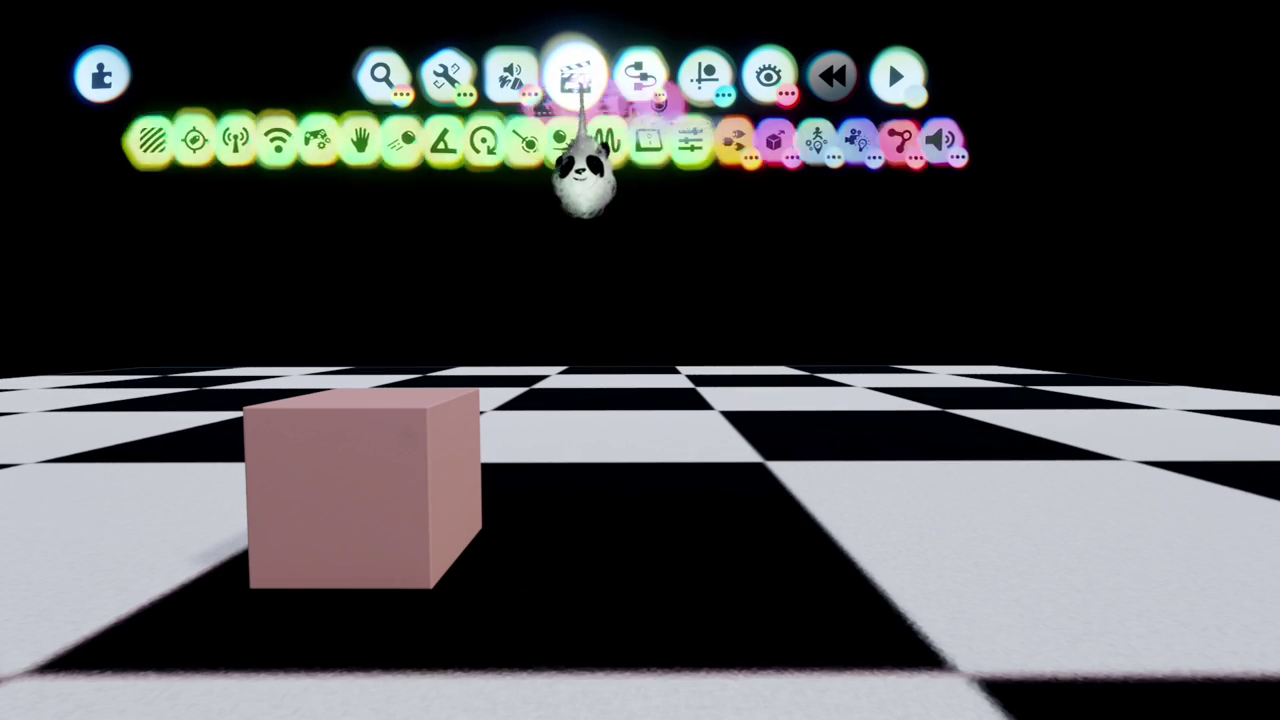
- Add a Keyframe gadget to the scene and record the cube raised well above the floor
click(571, 63)
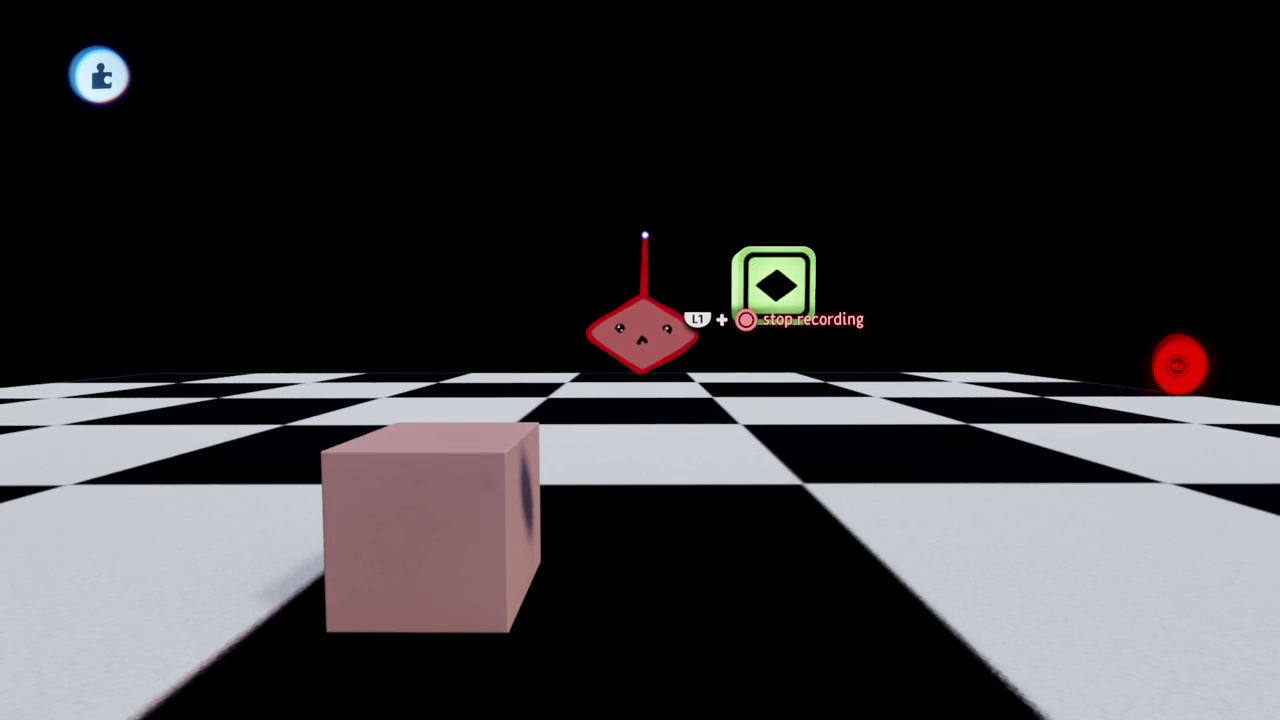
drag(597, 462, 599, 222)
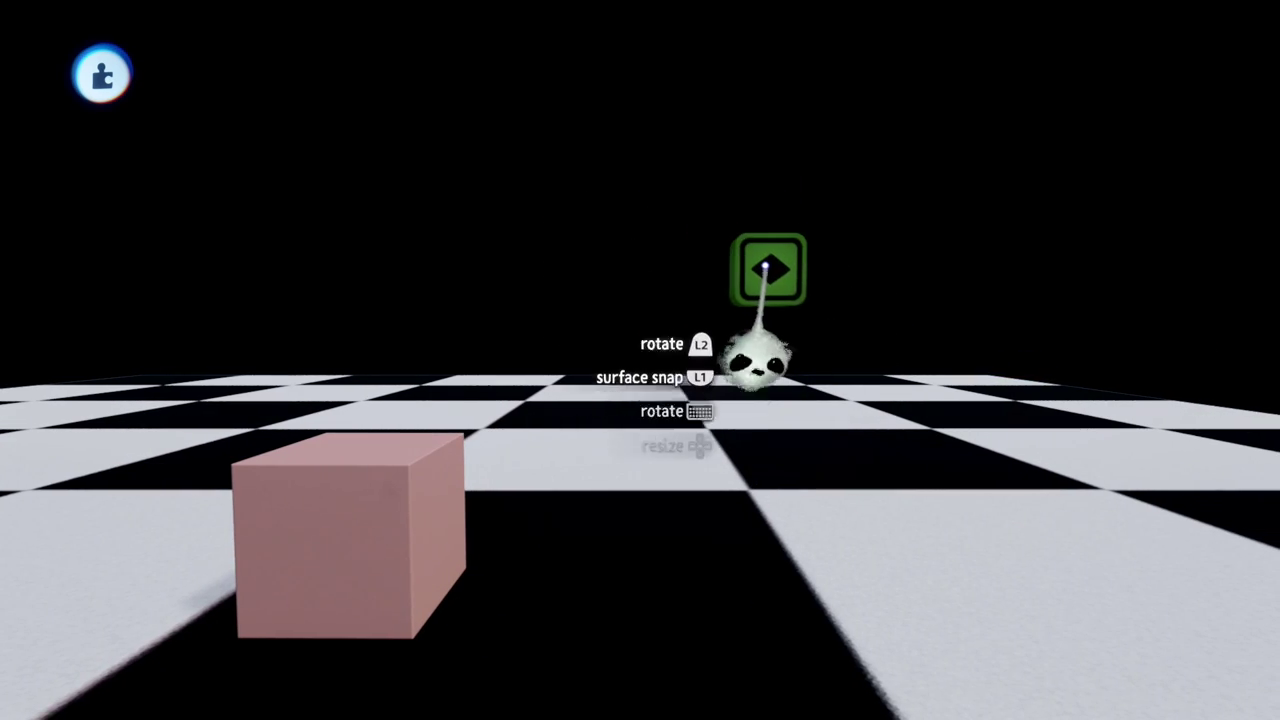
- Place a Switch near the keyframe, wire it to the keyframe's power input, and turn it on
drag(765, 266, 765, 248)
click(588, 402)
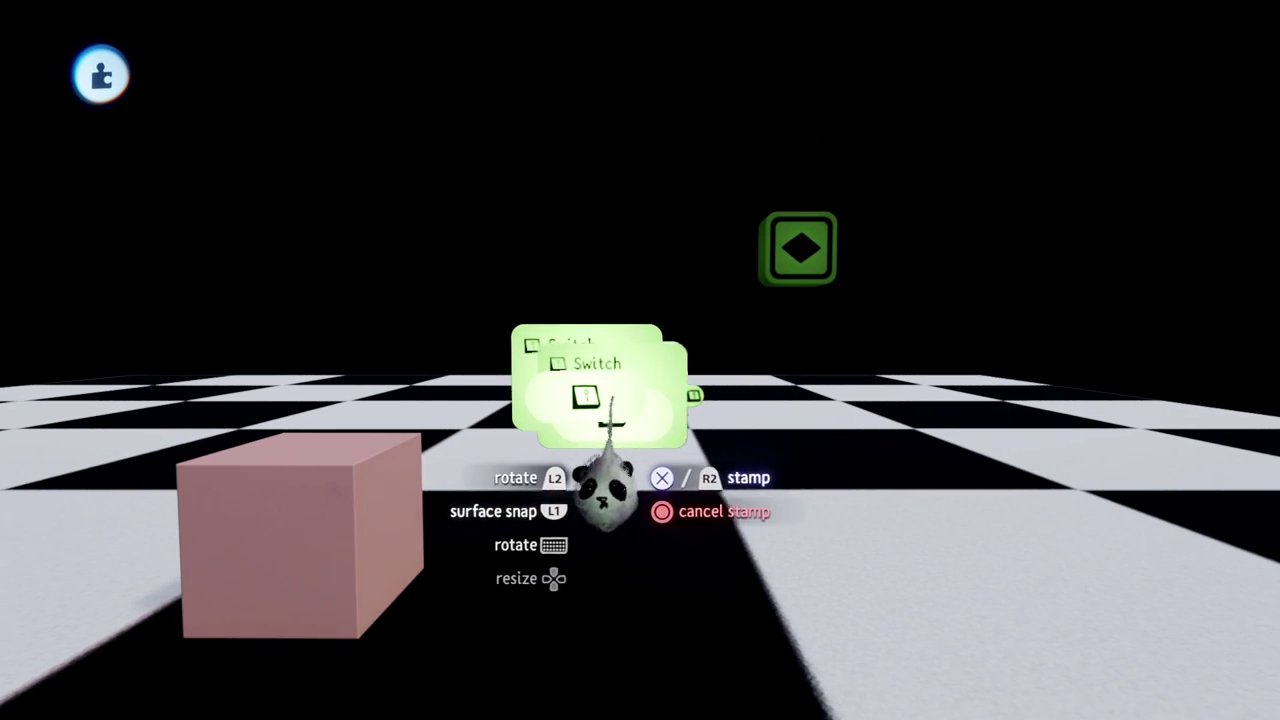
key(Escape)
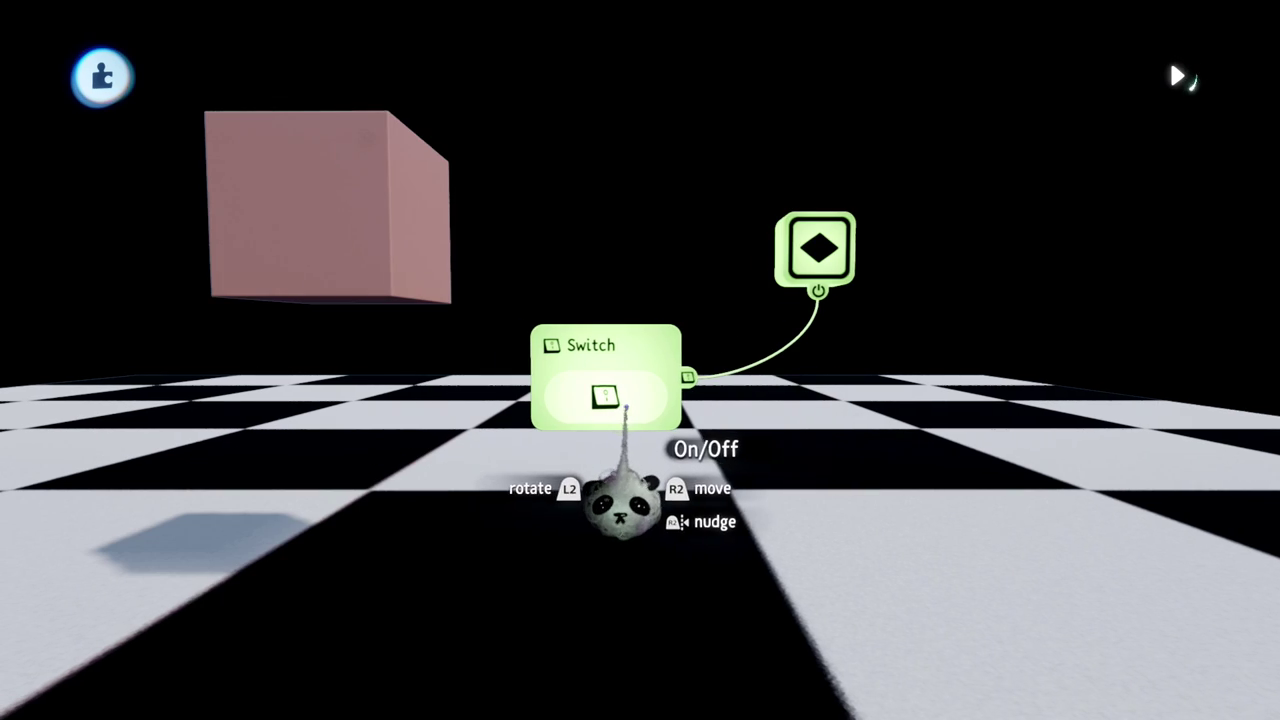
- Toggle the switch off and on to test the keyframe's effect on the cube
click(626, 406)
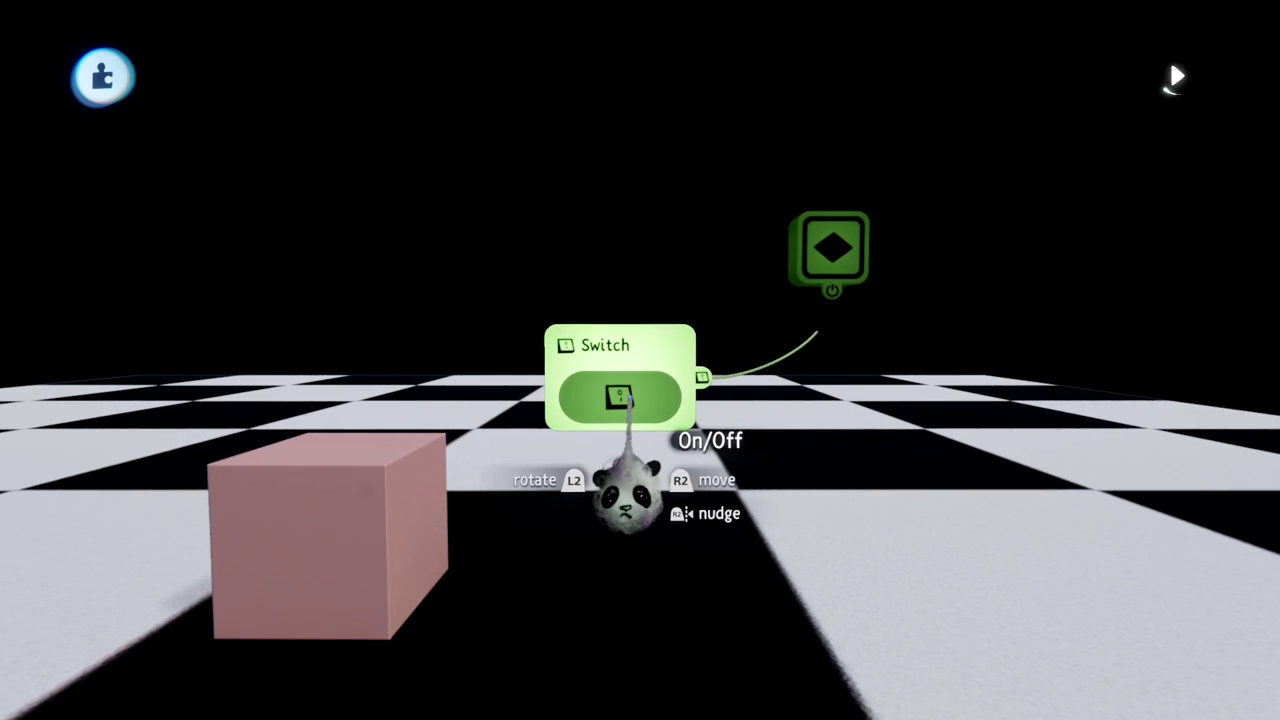
click(629, 399)
click(621, 398)
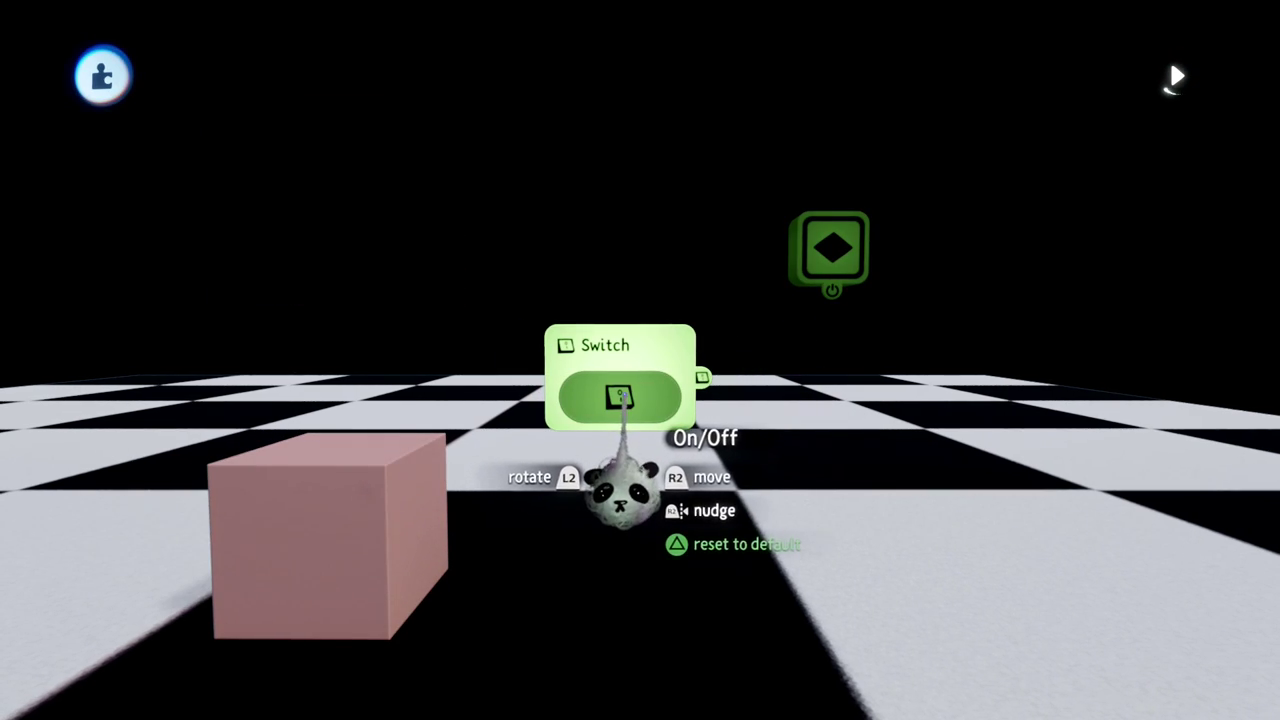
- Set the keyframe's Slow Power Up to 1.0 s and its Slow Power Down to 0.9 s
click(651, 354)
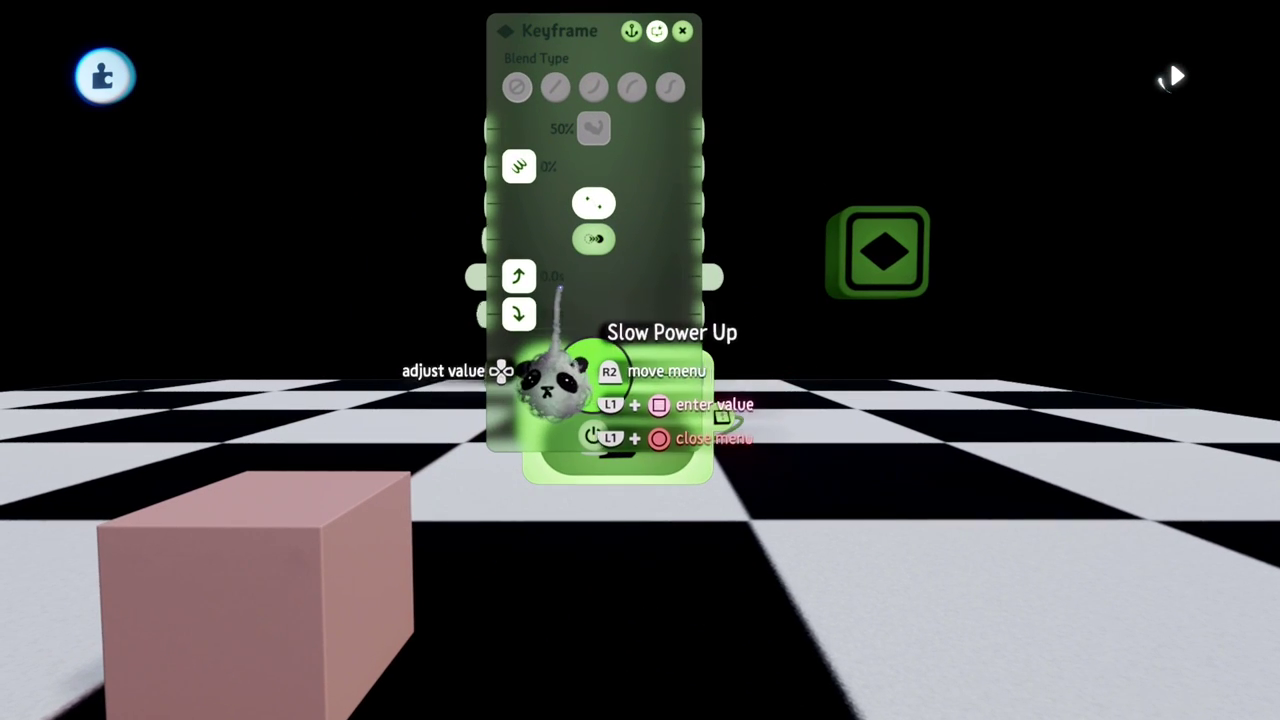
mouse_move(523, 366)
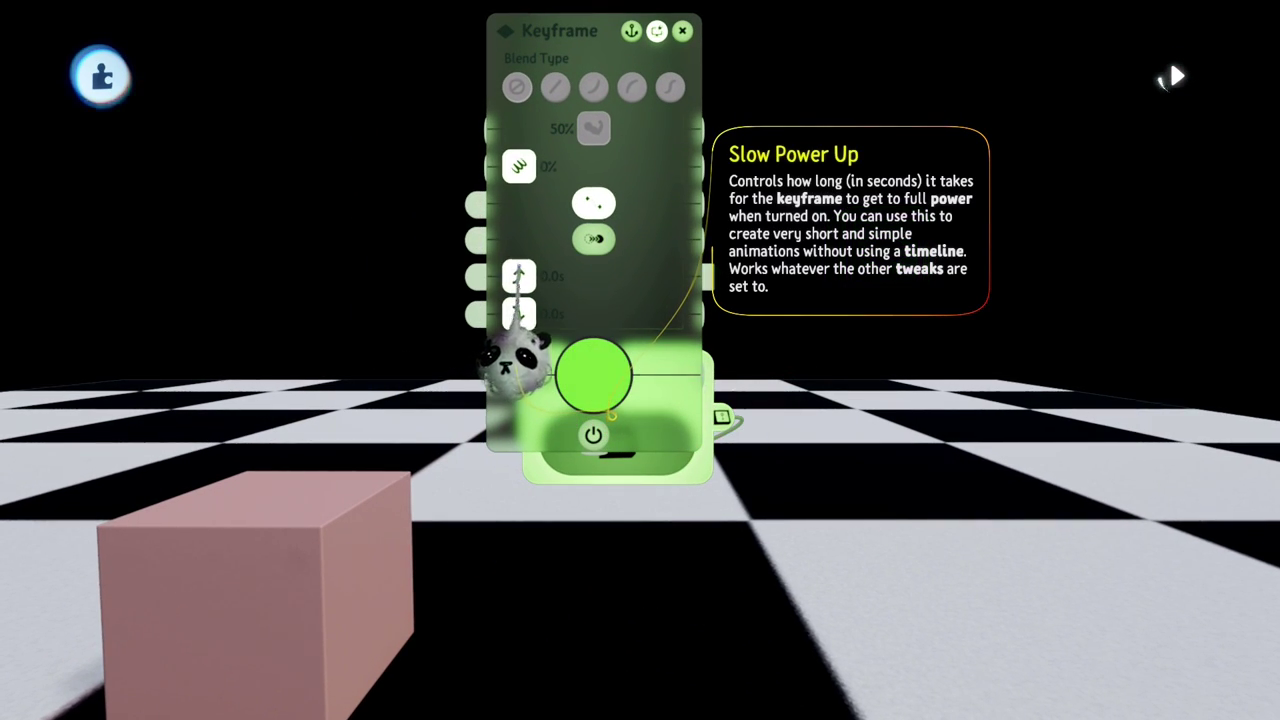
drag(523, 366, 550, 372)
drag(519, 314, 546, 315)
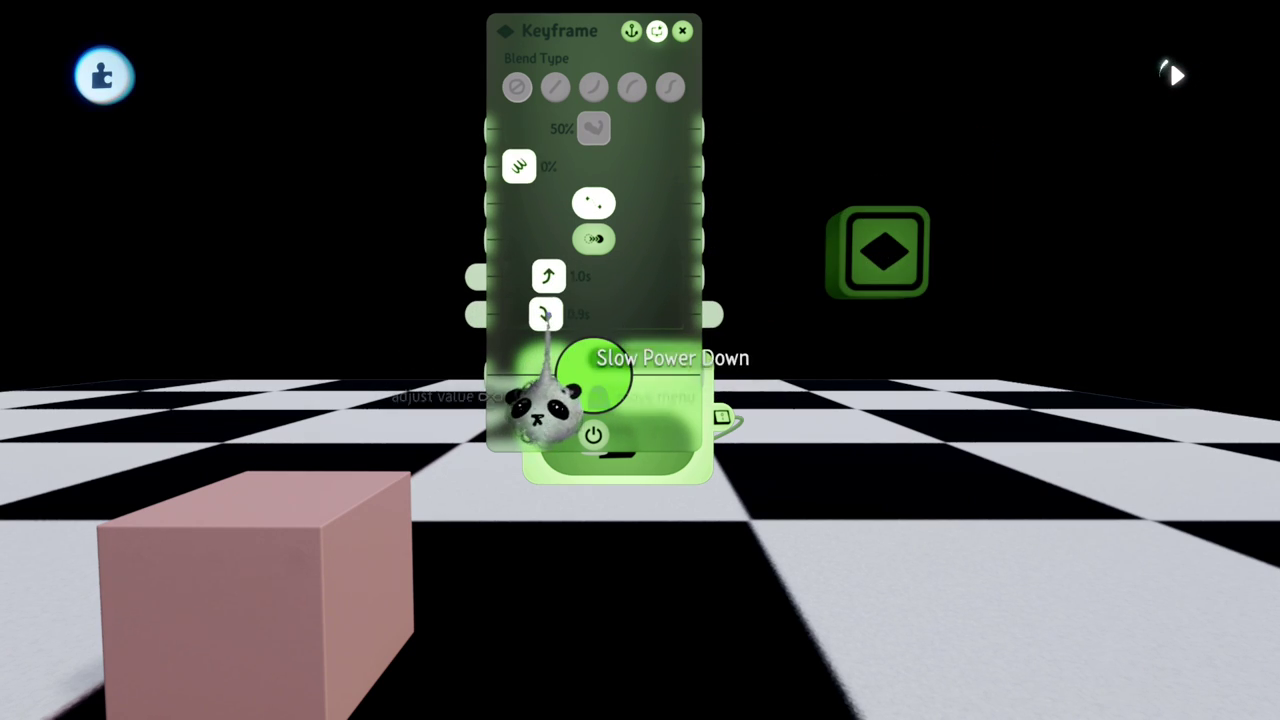
key(Escape)
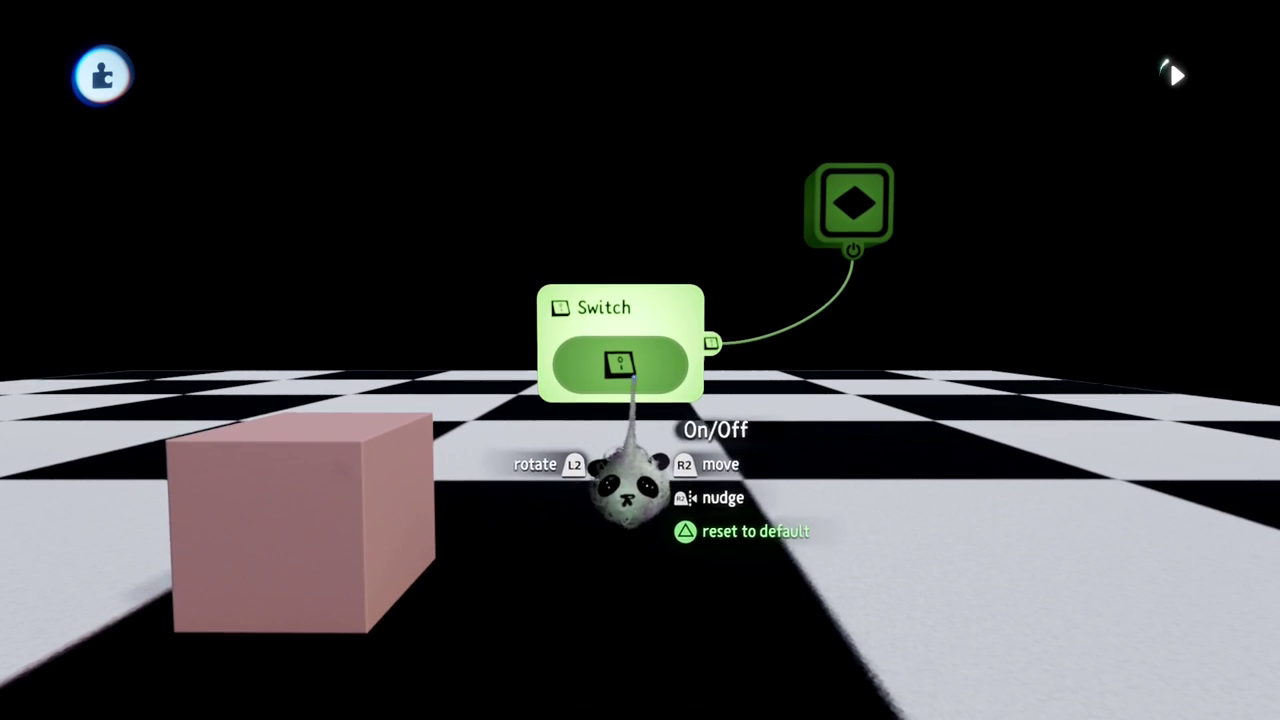
- Toggle the switch on and off several times to test the cube's gradual rise and fall
click(628, 366)
click(620, 365)
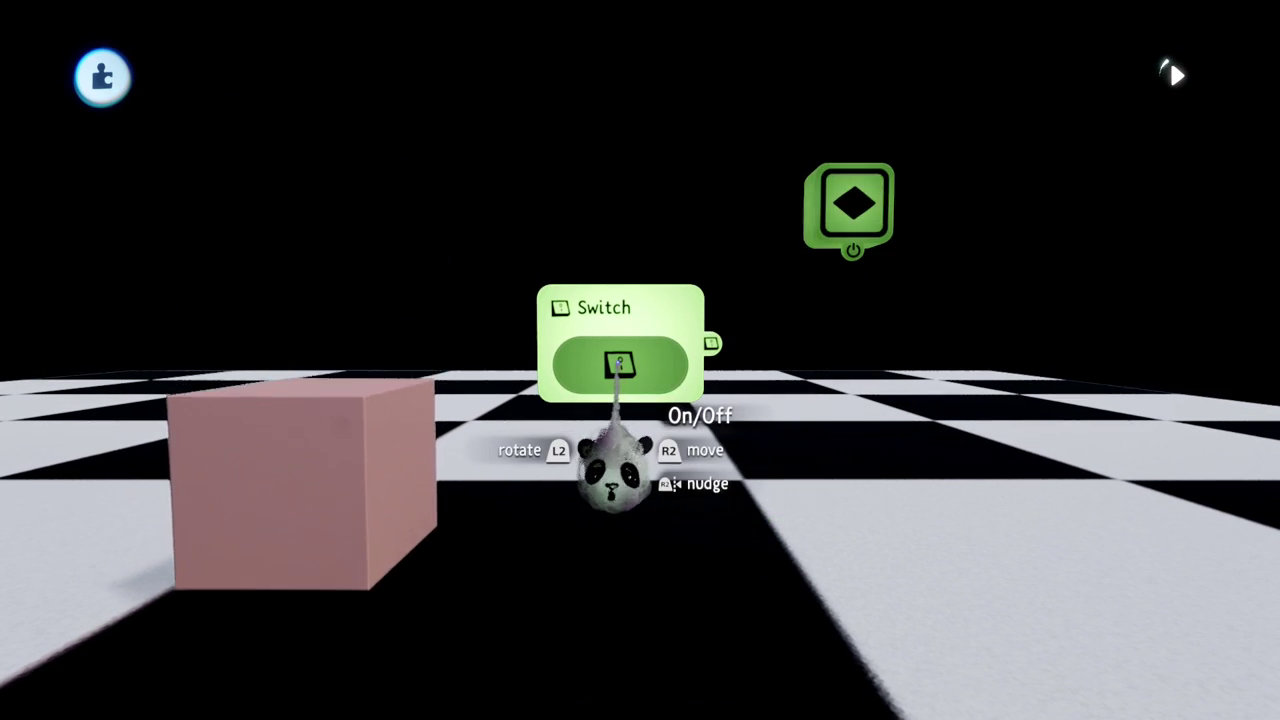
click(616, 364)
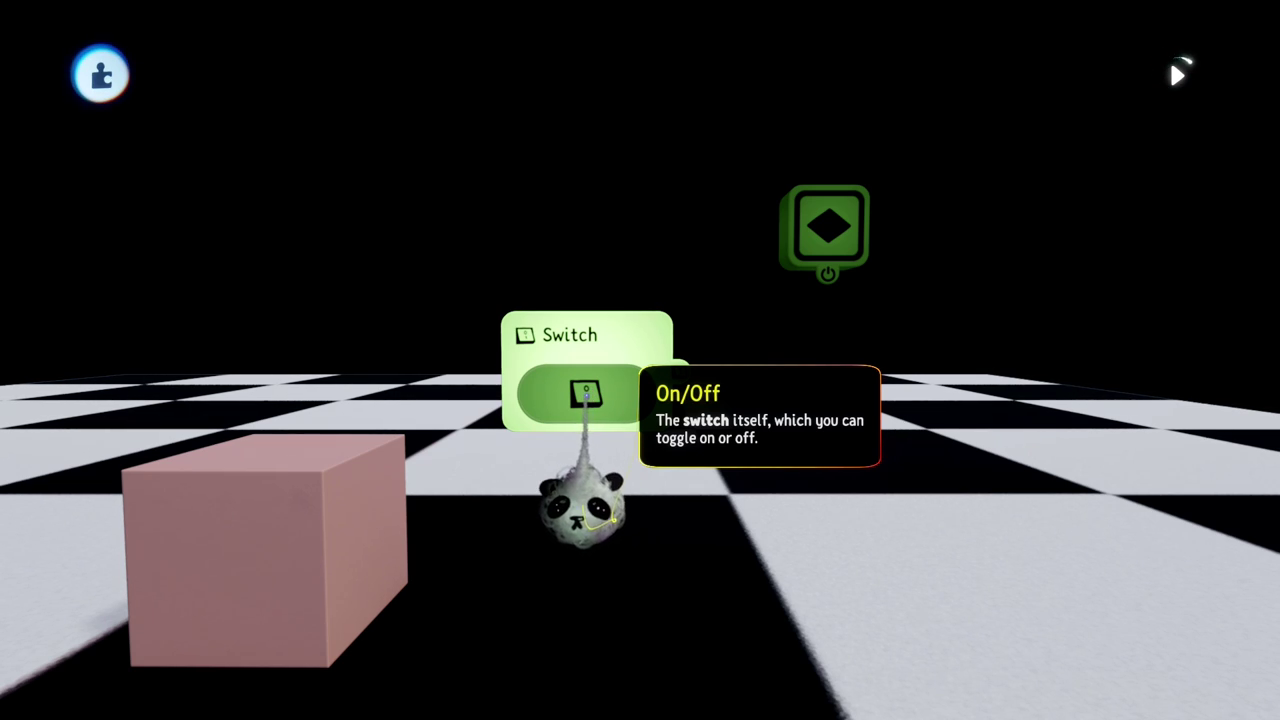
click(590, 394)
click(584, 395)
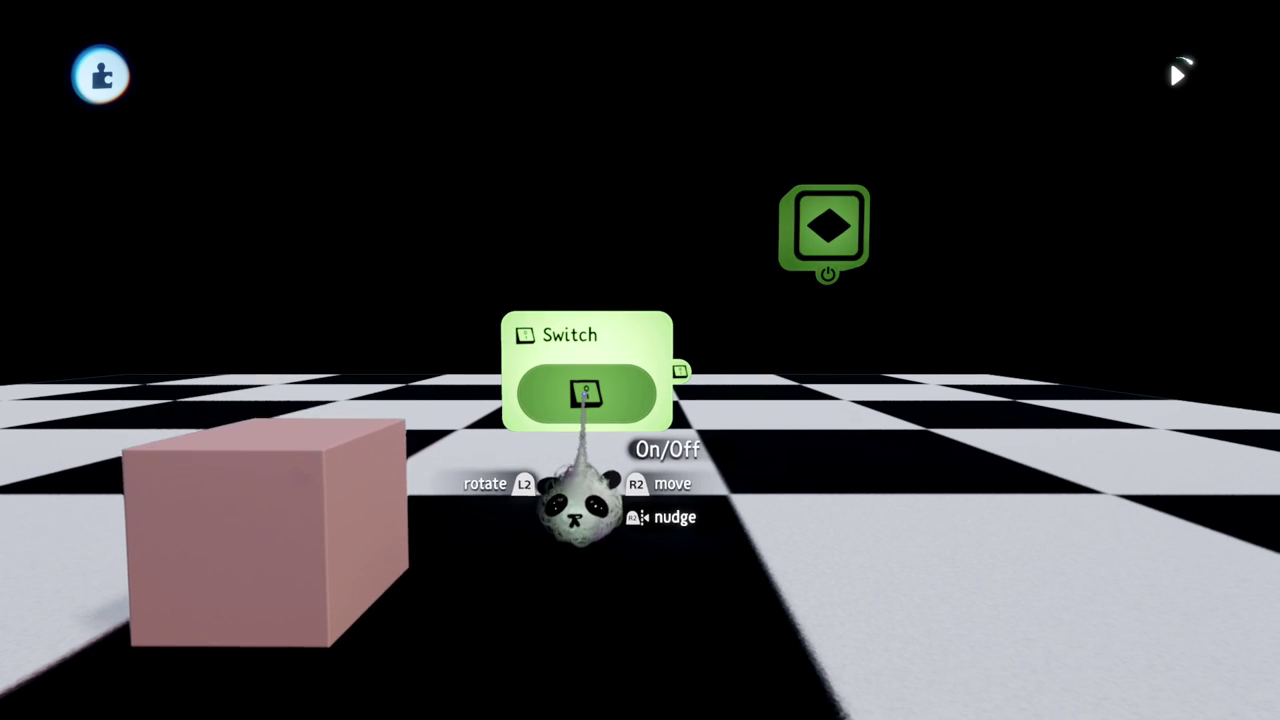
- Turn on Keep Changes for the keyframe and toggle the switch on and off to test it
click(668, 246)
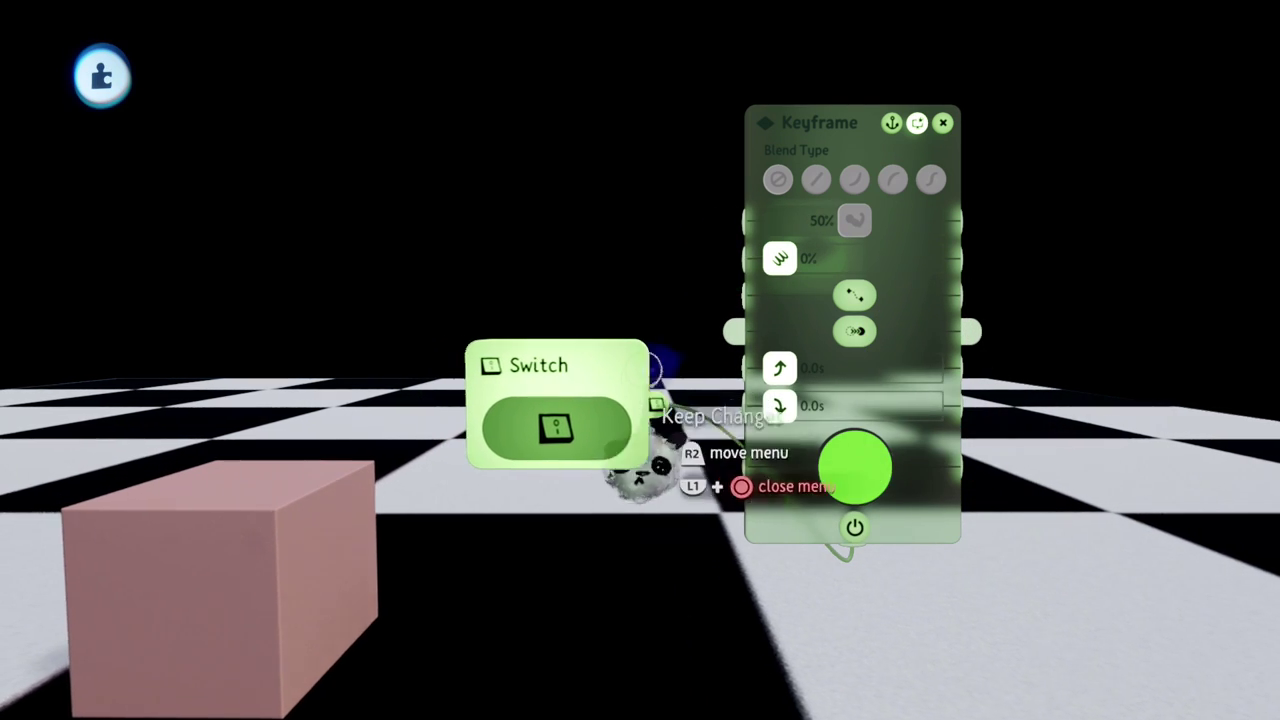
drag(799, 393, 830, 302)
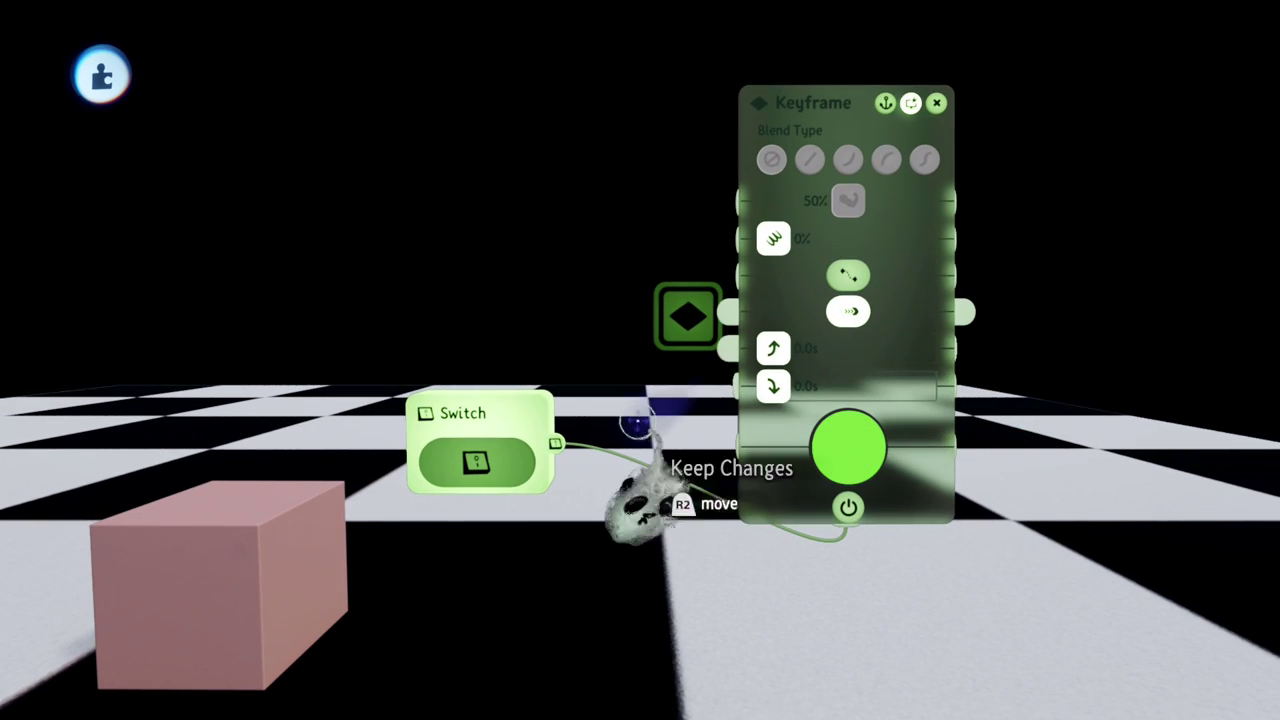
click(479, 463)
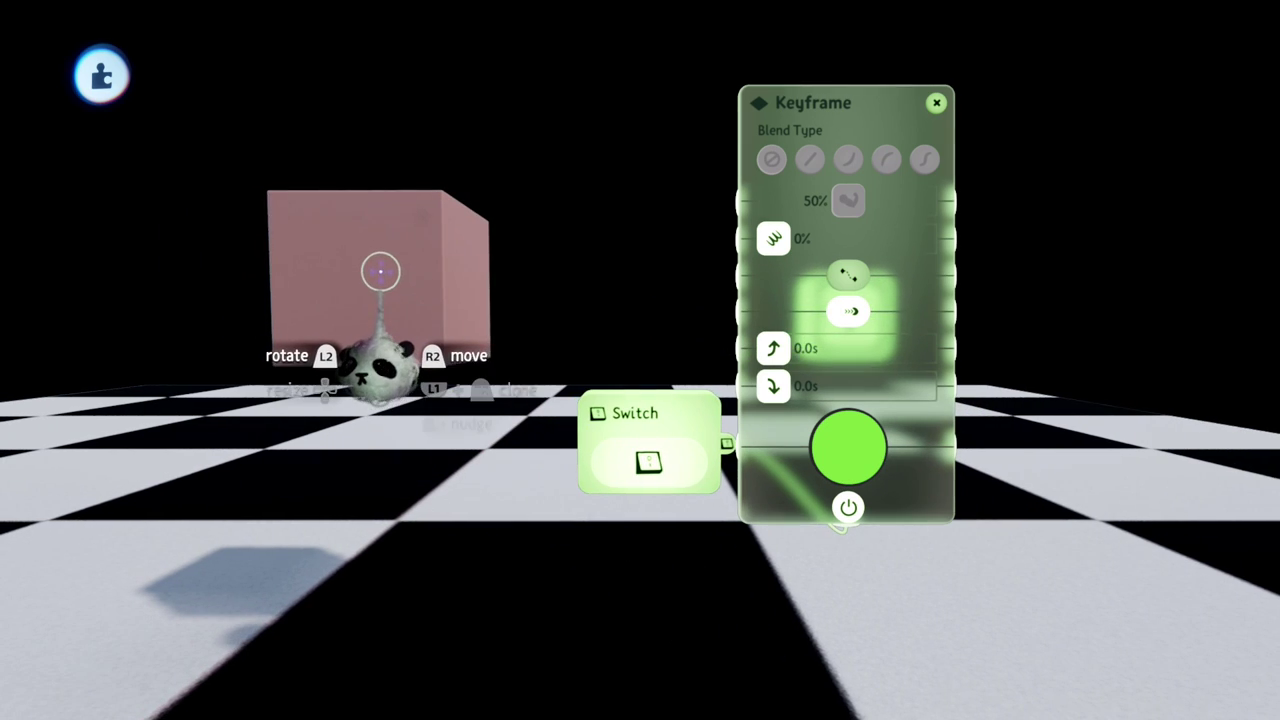
click(528, 463)
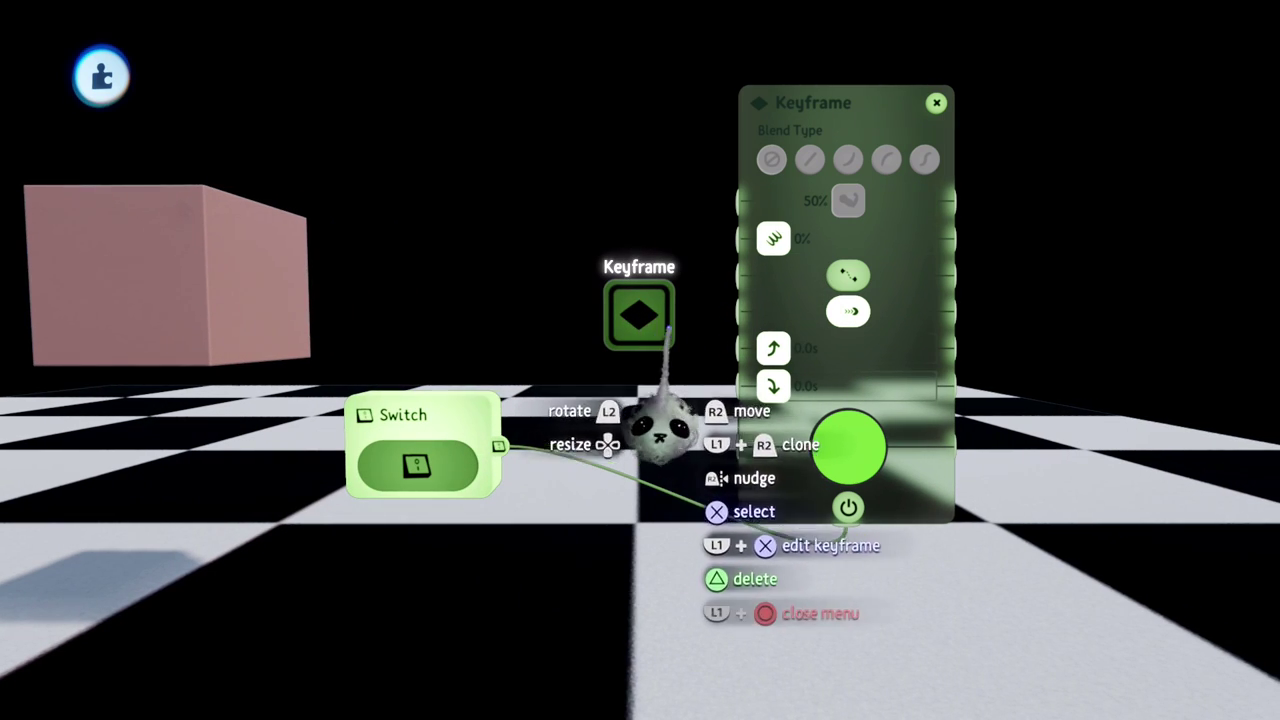
- Move the keyframe's settings aside and try drawing a wire from its Keep Changes input
drag(808, 299, 886, 305)
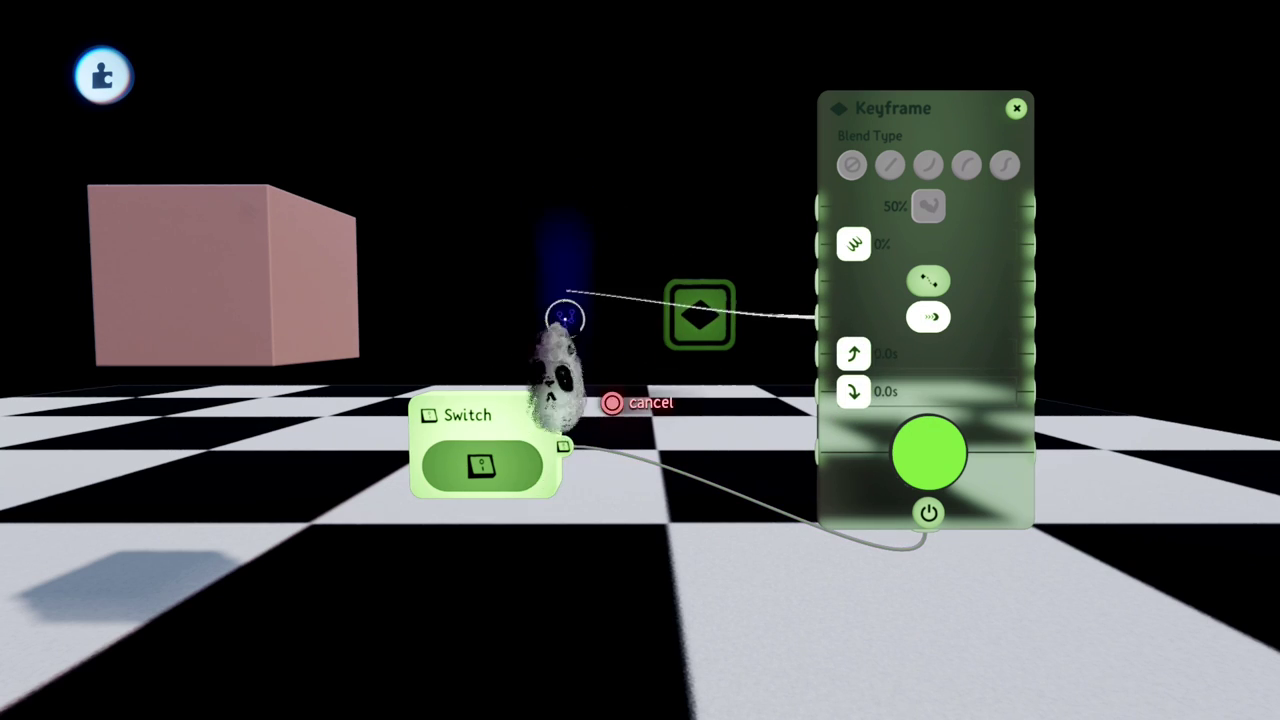
drag(565, 318, 637, 406)
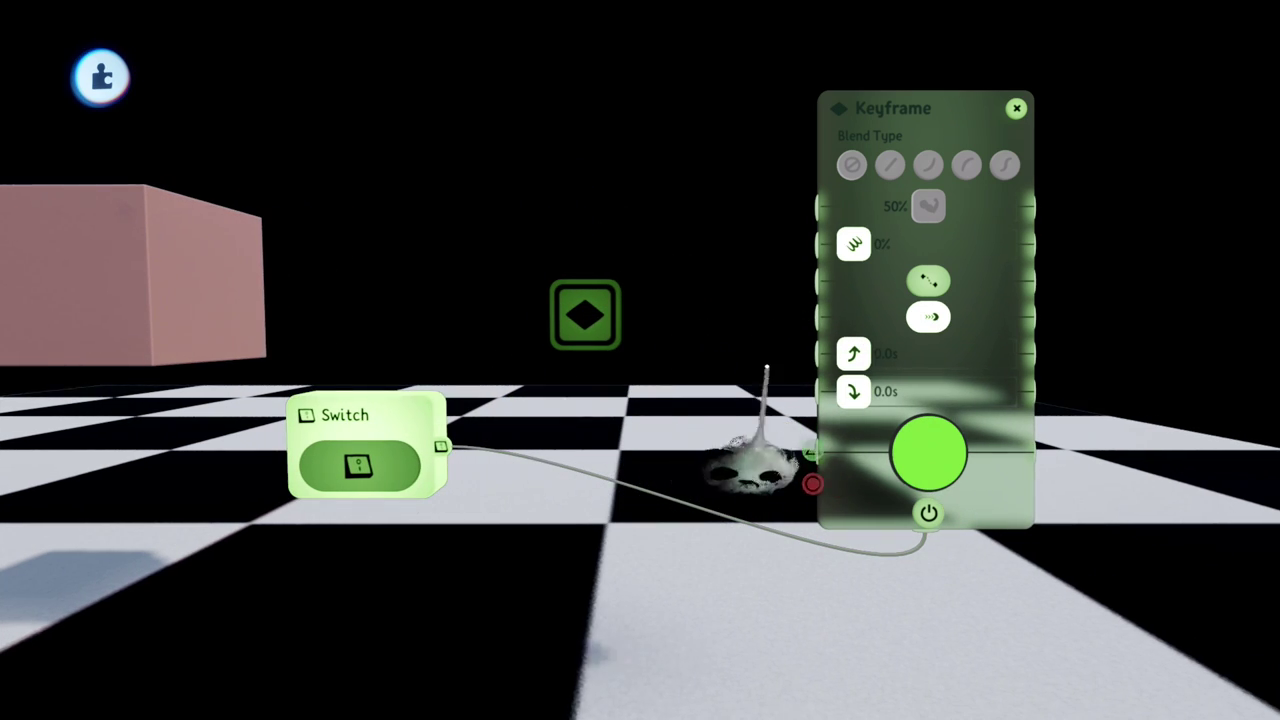
click(930, 318)
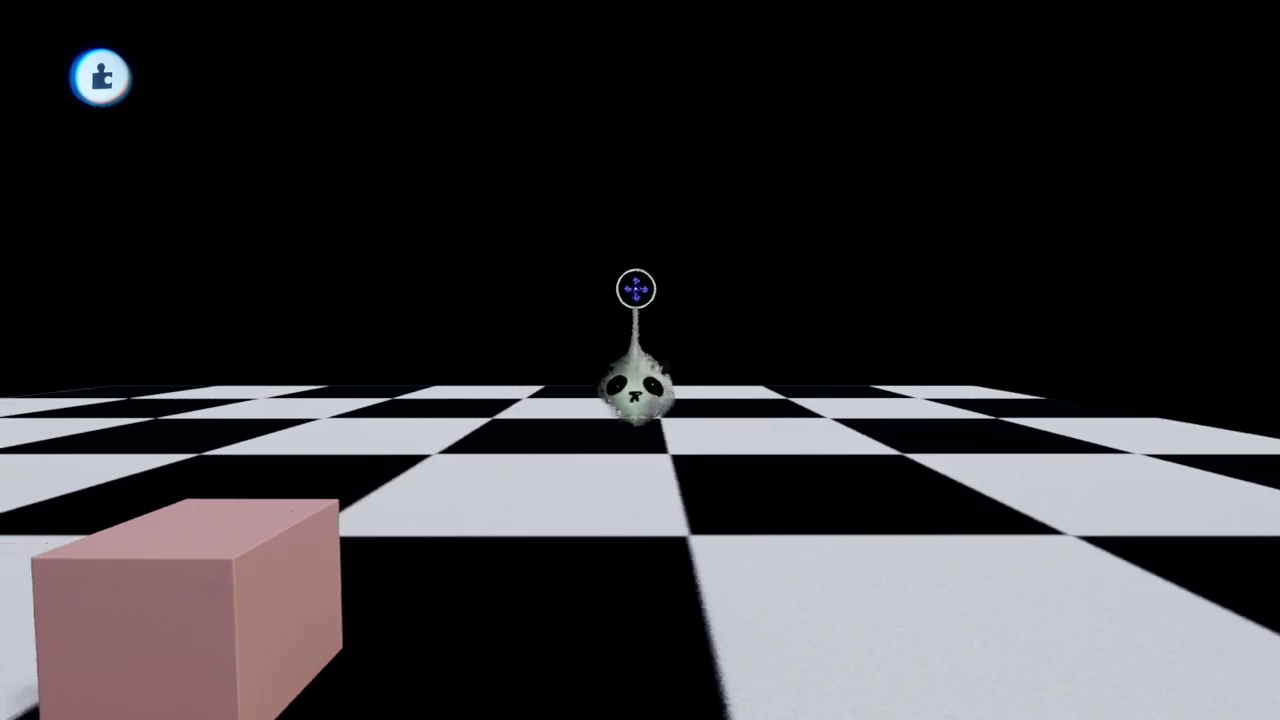
- Place a Timeline gadget in the scene beside the cube and open its canvas
click(638, 138)
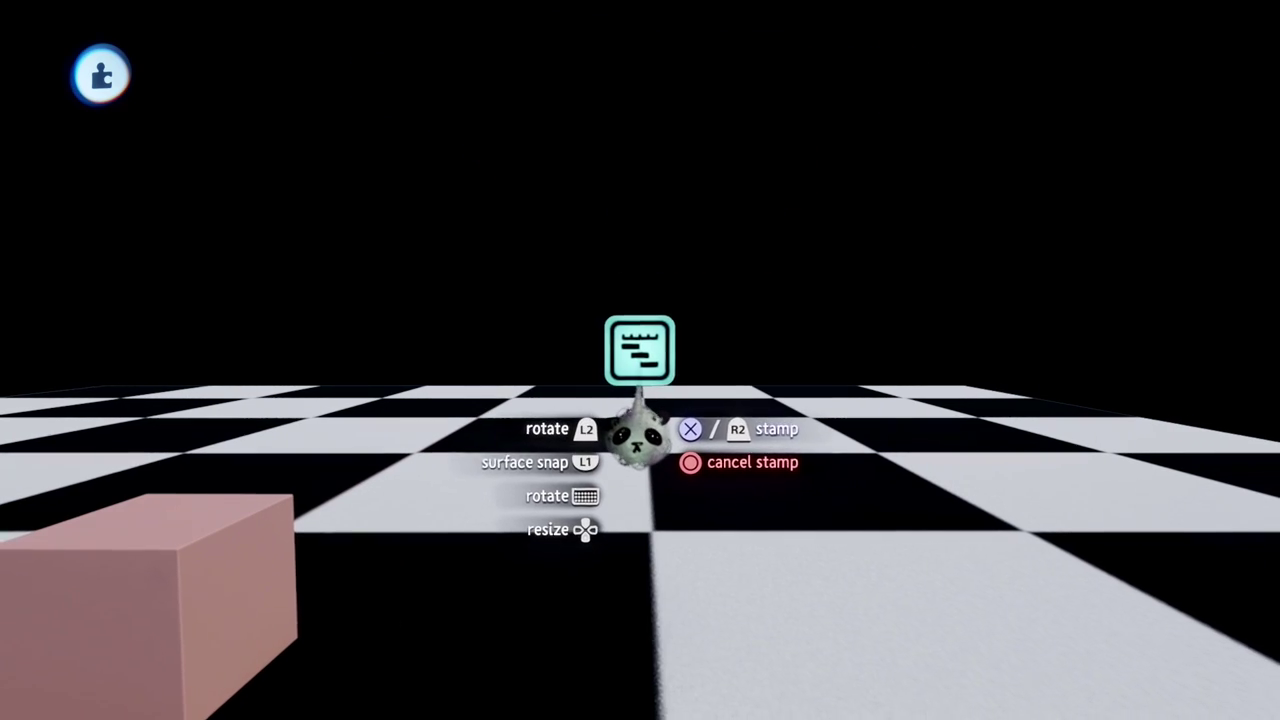
click(648, 343)
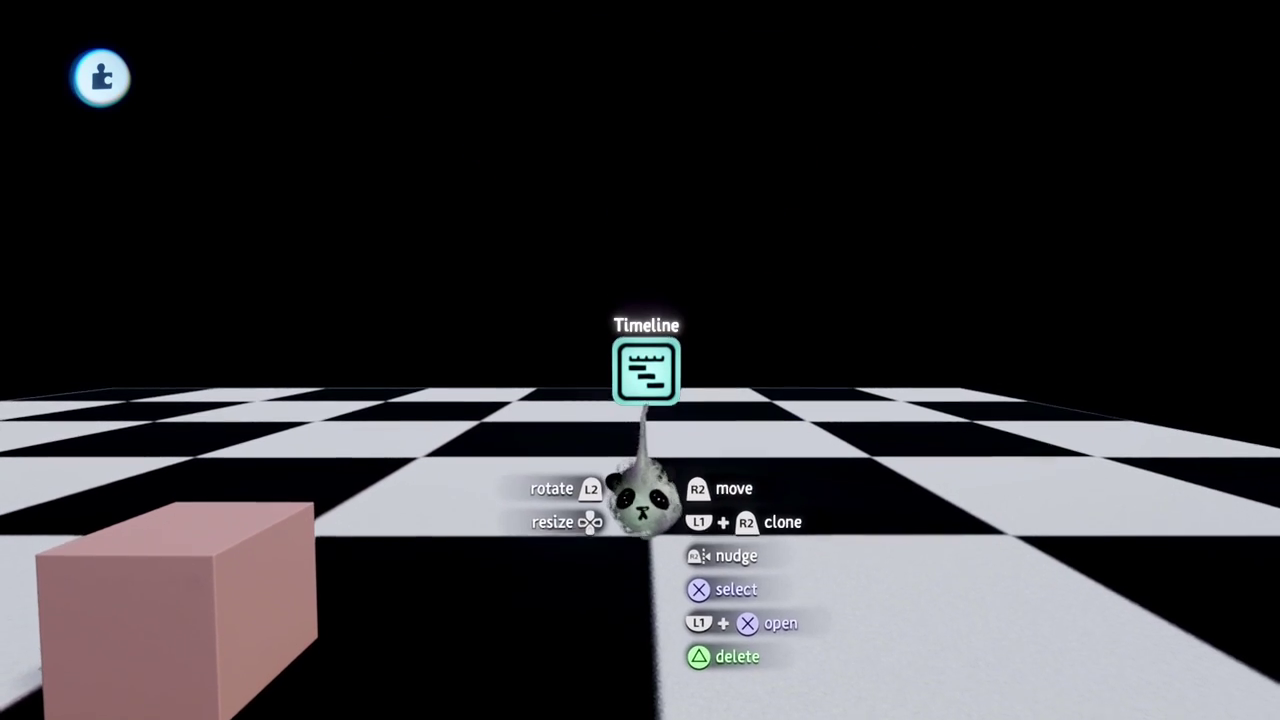
click(645, 401)
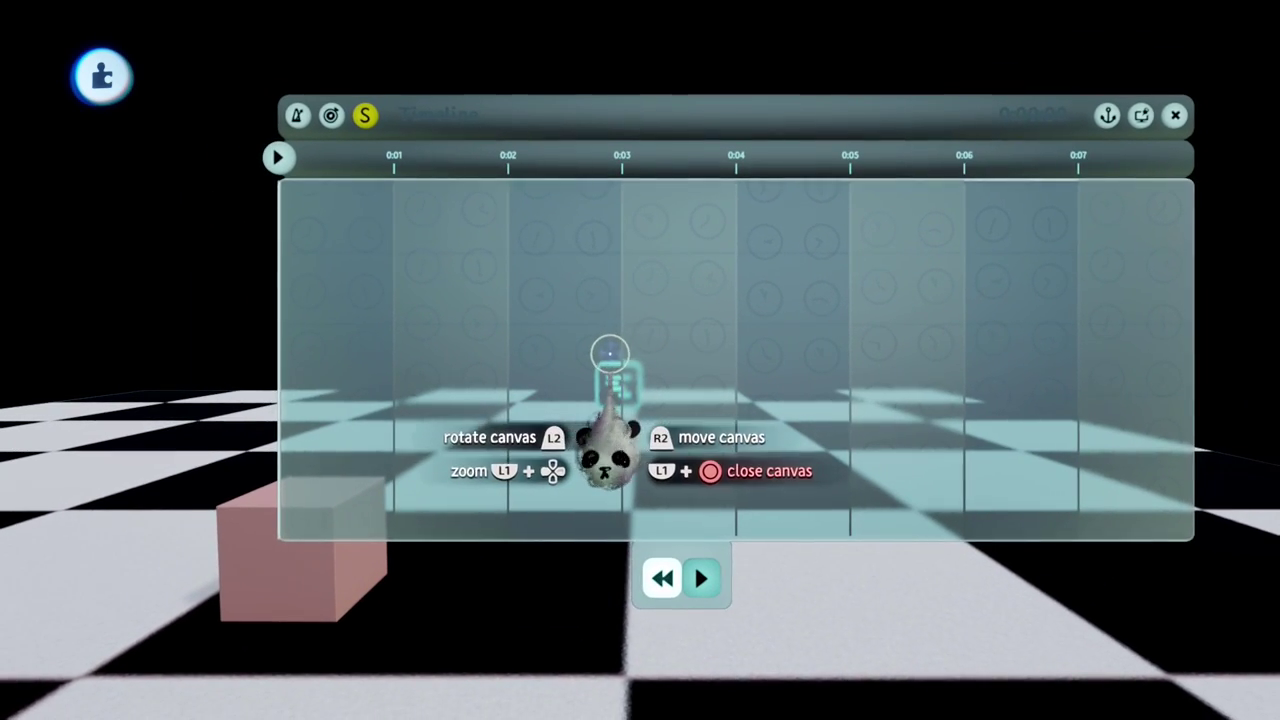
- Undo the last canvas resize, and shorten the timeline to about 3 seconds and finally to just over 1 second
key(ctrl+z)
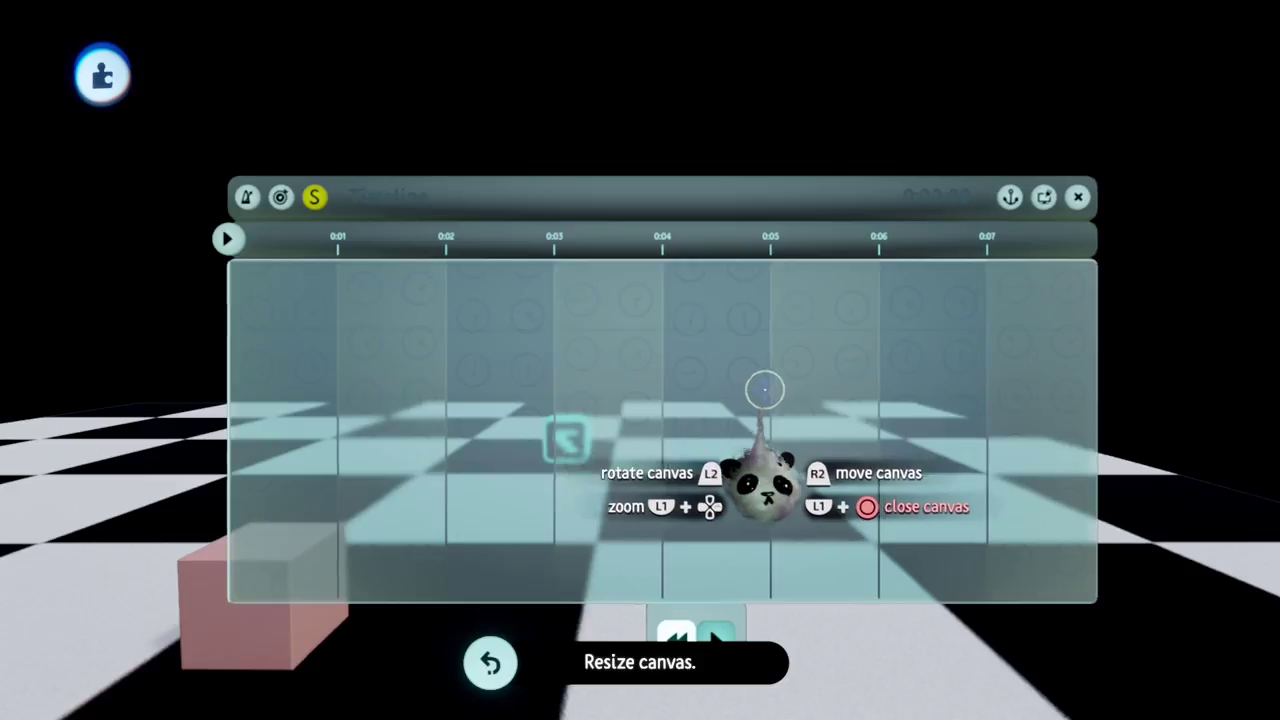
drag(1123, 377, 740, 384)
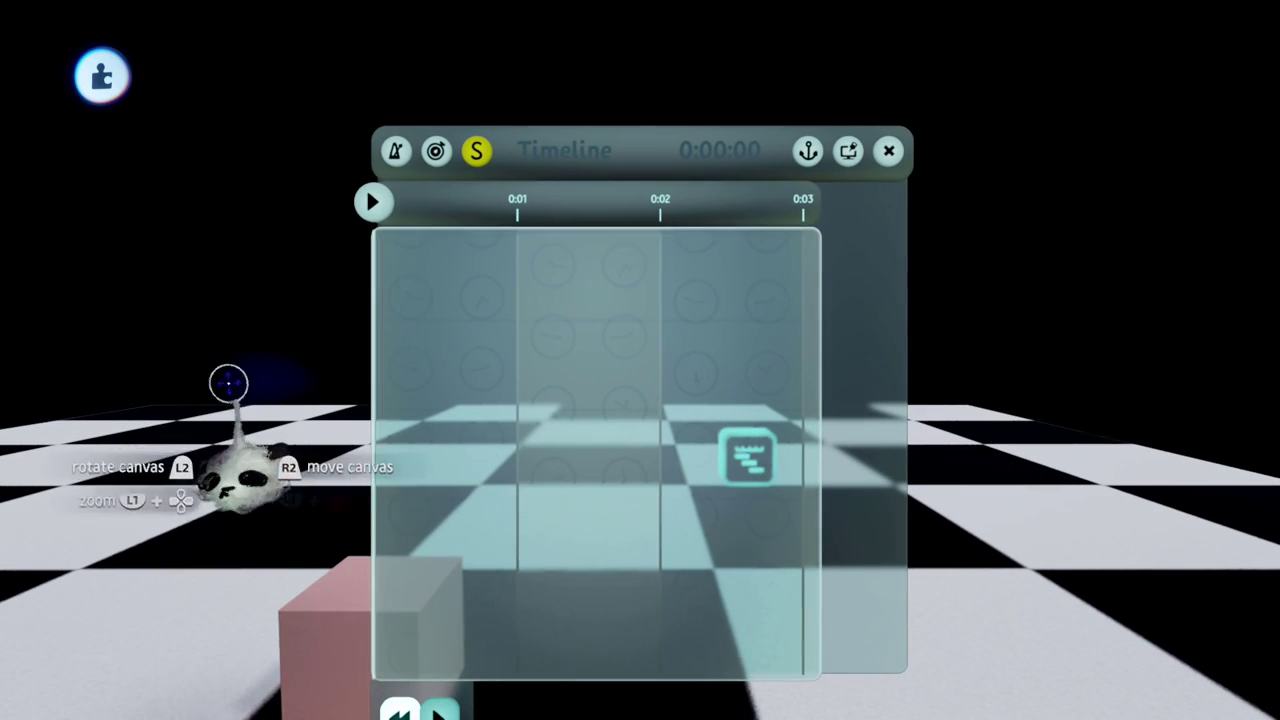
drag(365, 398, 334, 377)
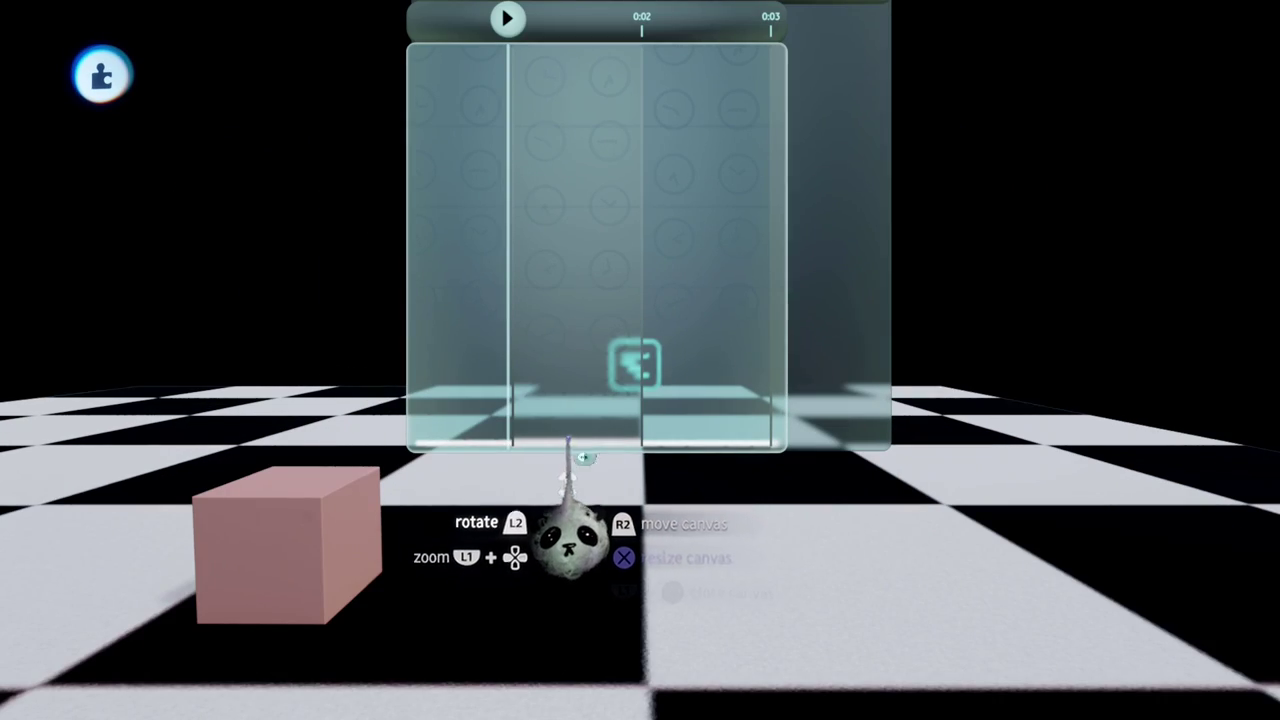
drag(569, 439, 581, 362)
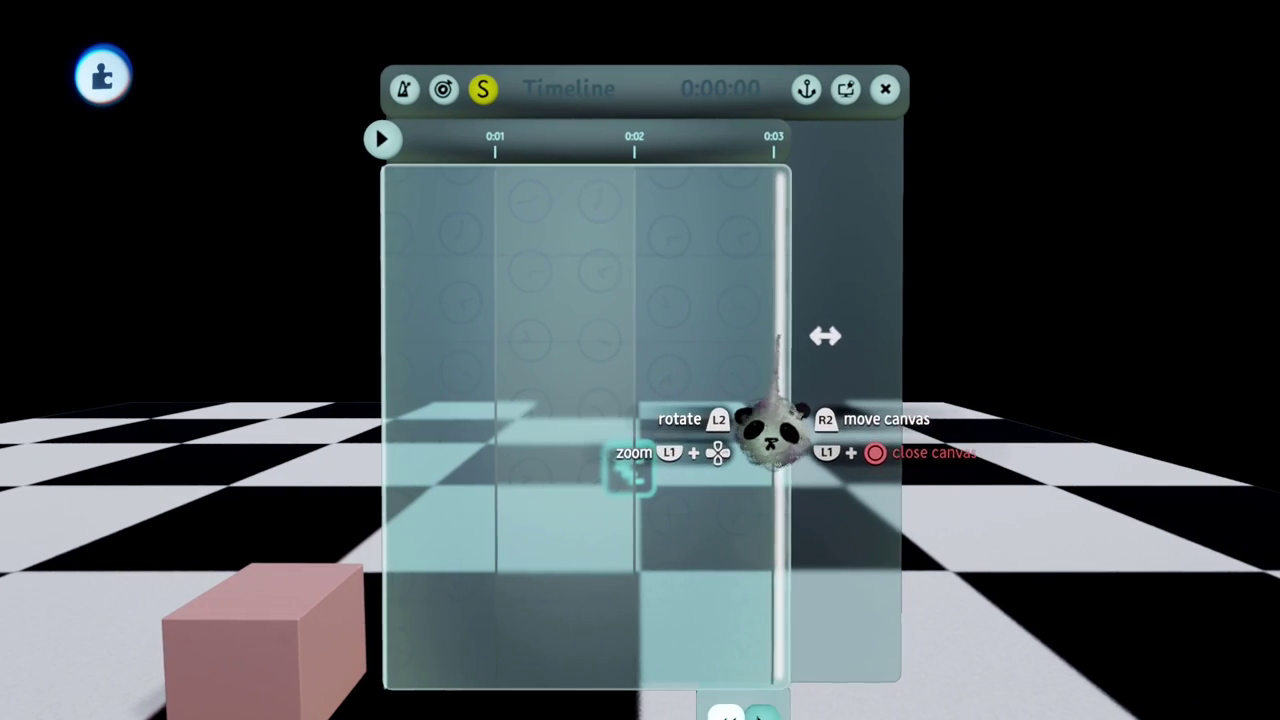
drag(778, 340, 660, 348)
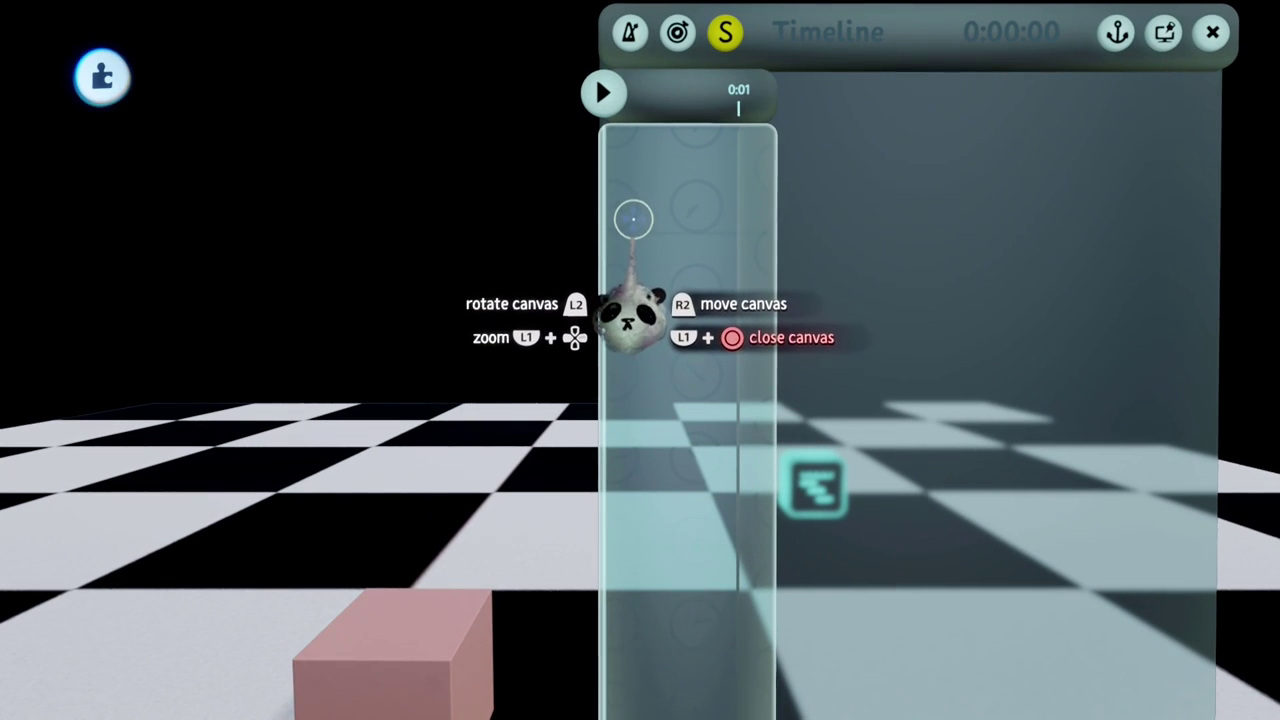
- Zoom the timeline canvas to finer divisions and switch its Clock Time display to BPM
scroll(640, 288, up, 6)
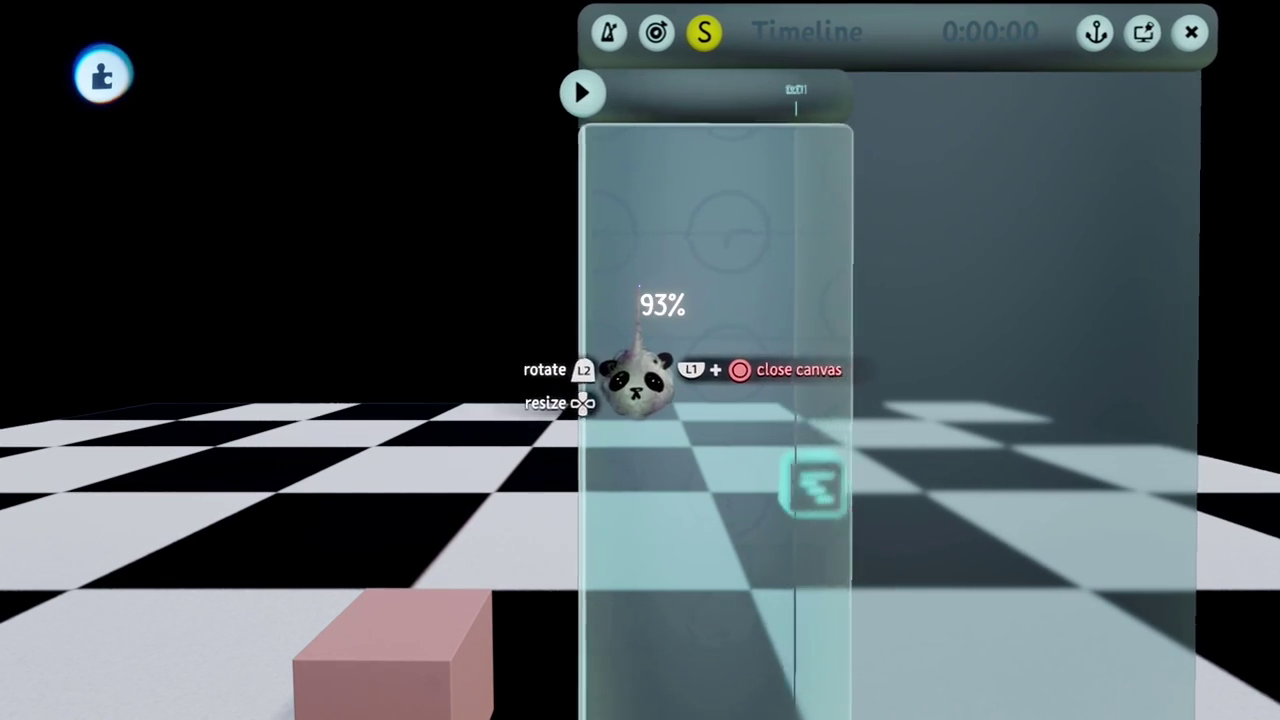
scroll(636, 287, up, 2)
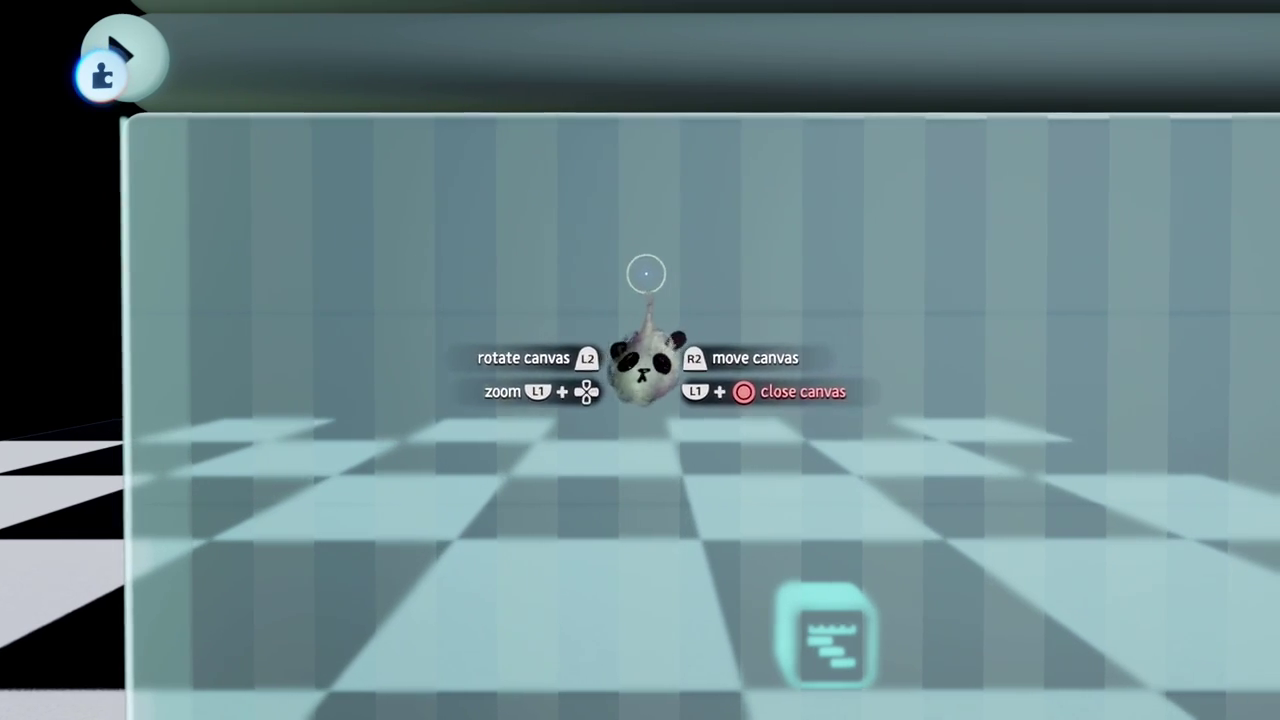
scroll(640, 286, down, 5)
scroll(623, 386, up, 3)
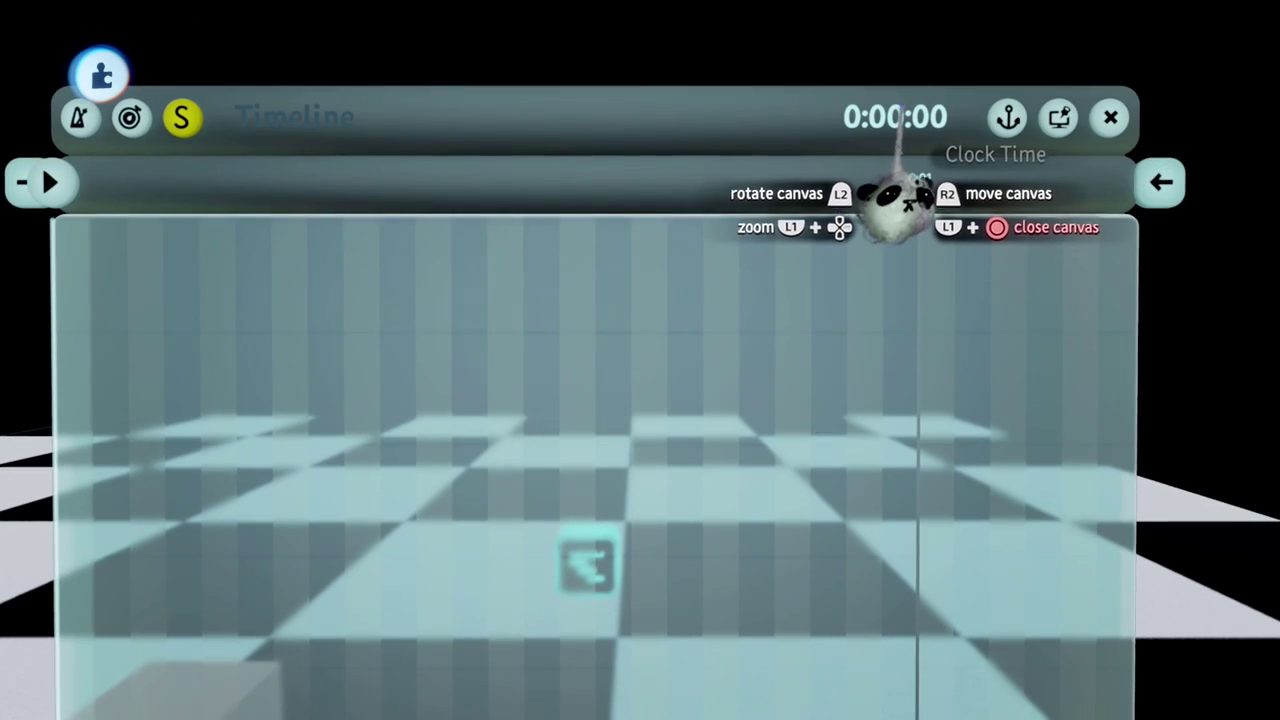
click(903, 117)
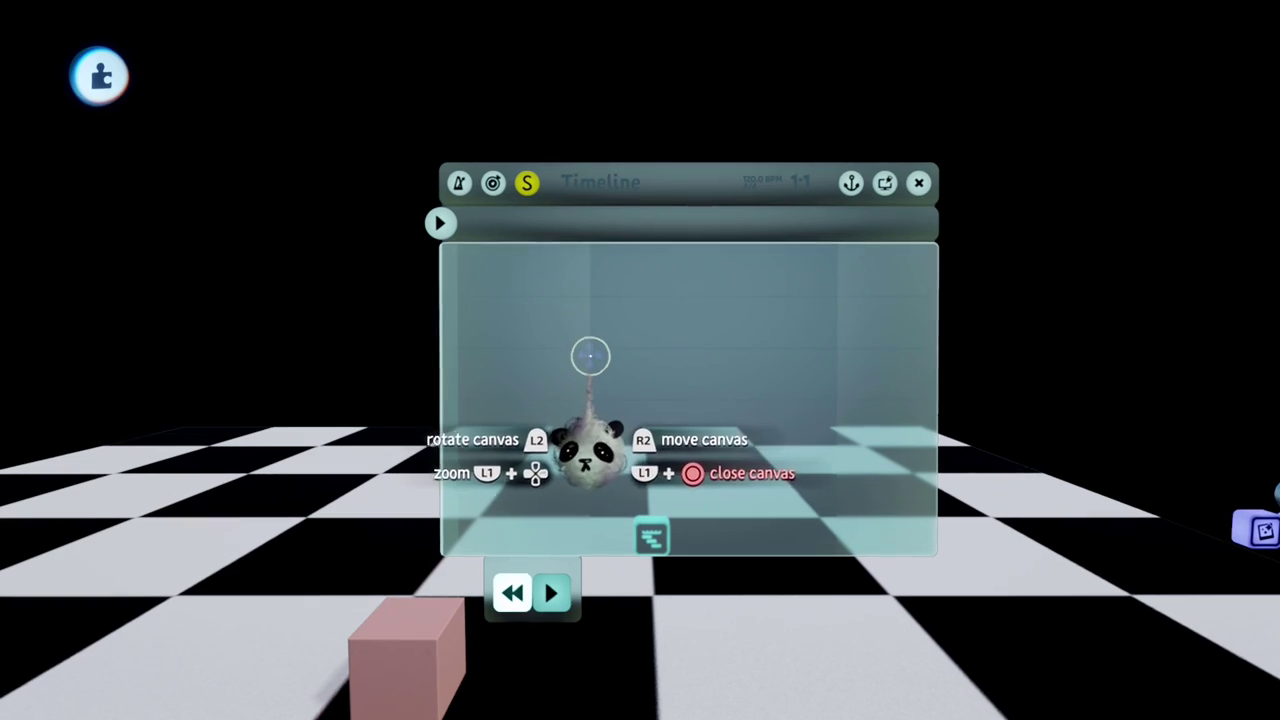
scroll(554, 344, up, 3)
scroll(616, 304, down, 2)
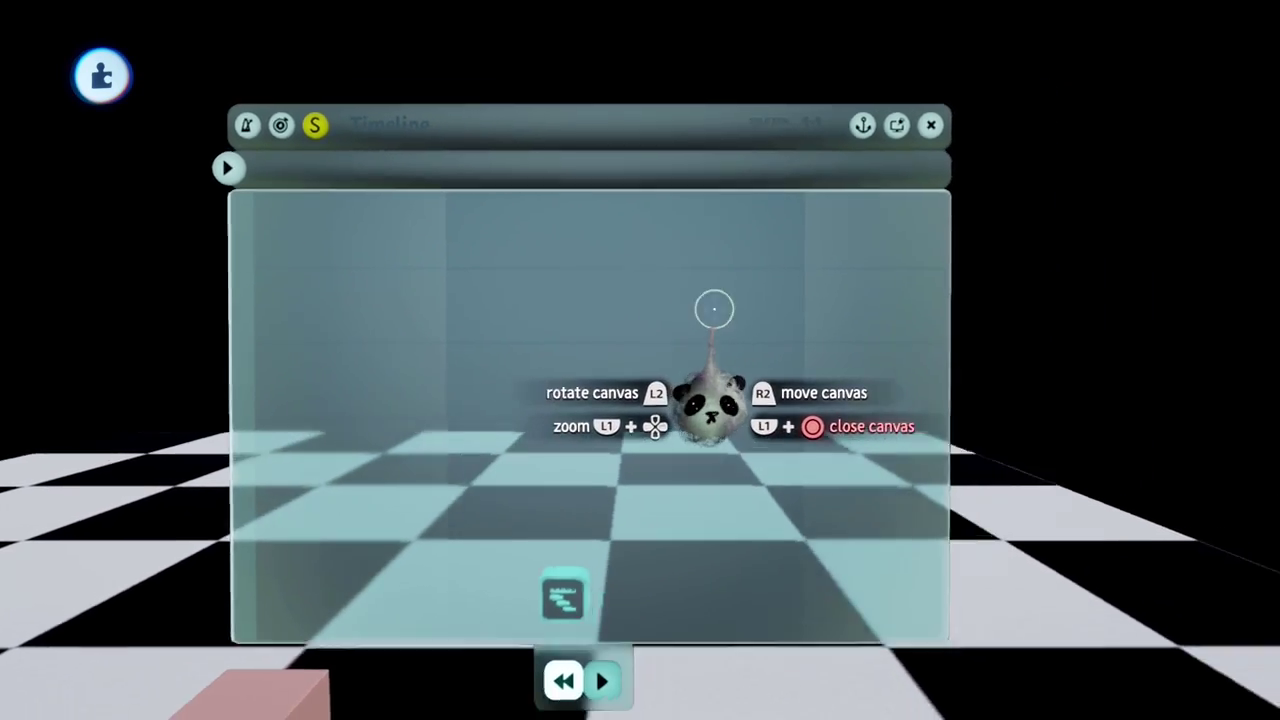
click(725, 220)
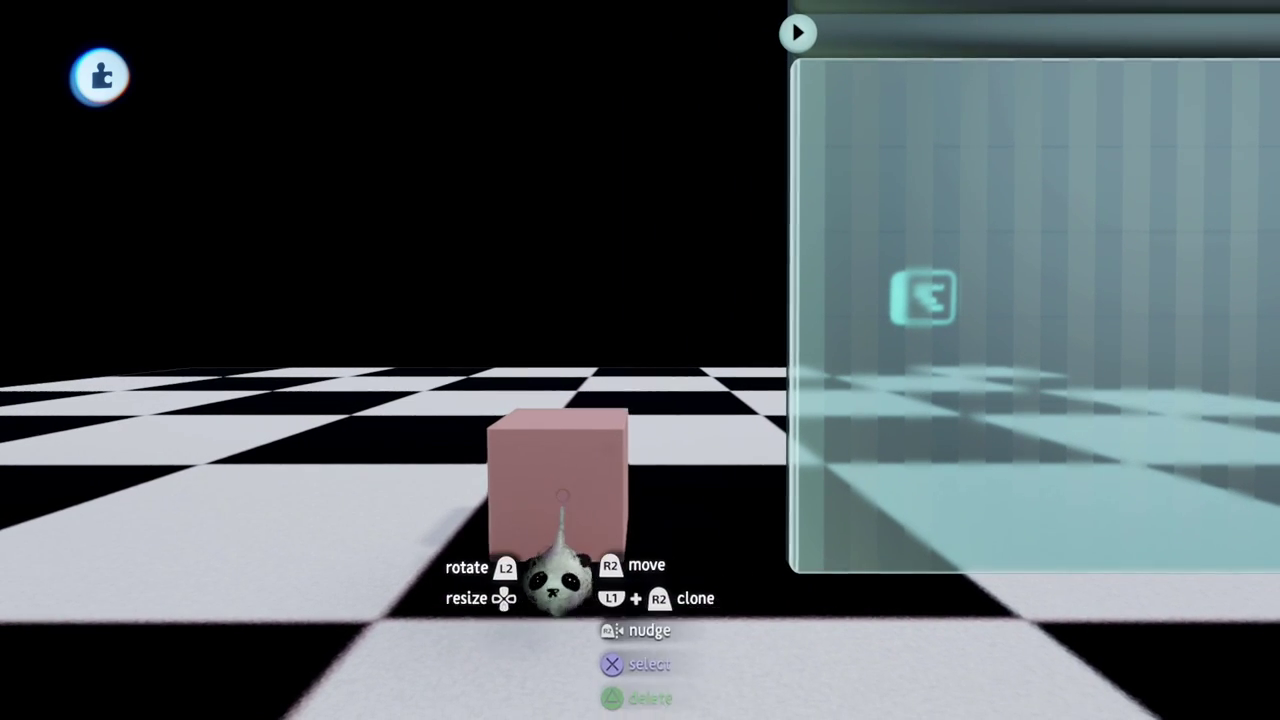
- Raise the cube above the floor and stamp a keyframe at the start of the timeline
drag(565, 497, 577, 261)
middle_drag(575, 300, 618, 462)
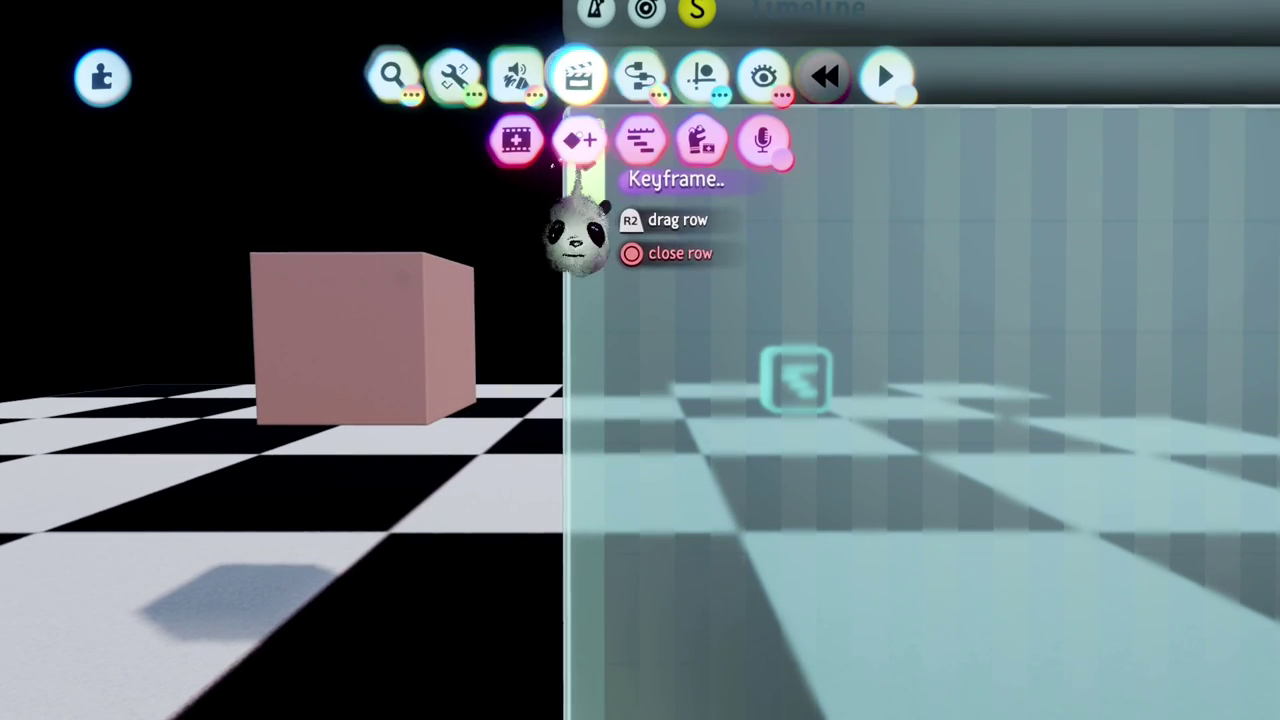
click(583, 138)
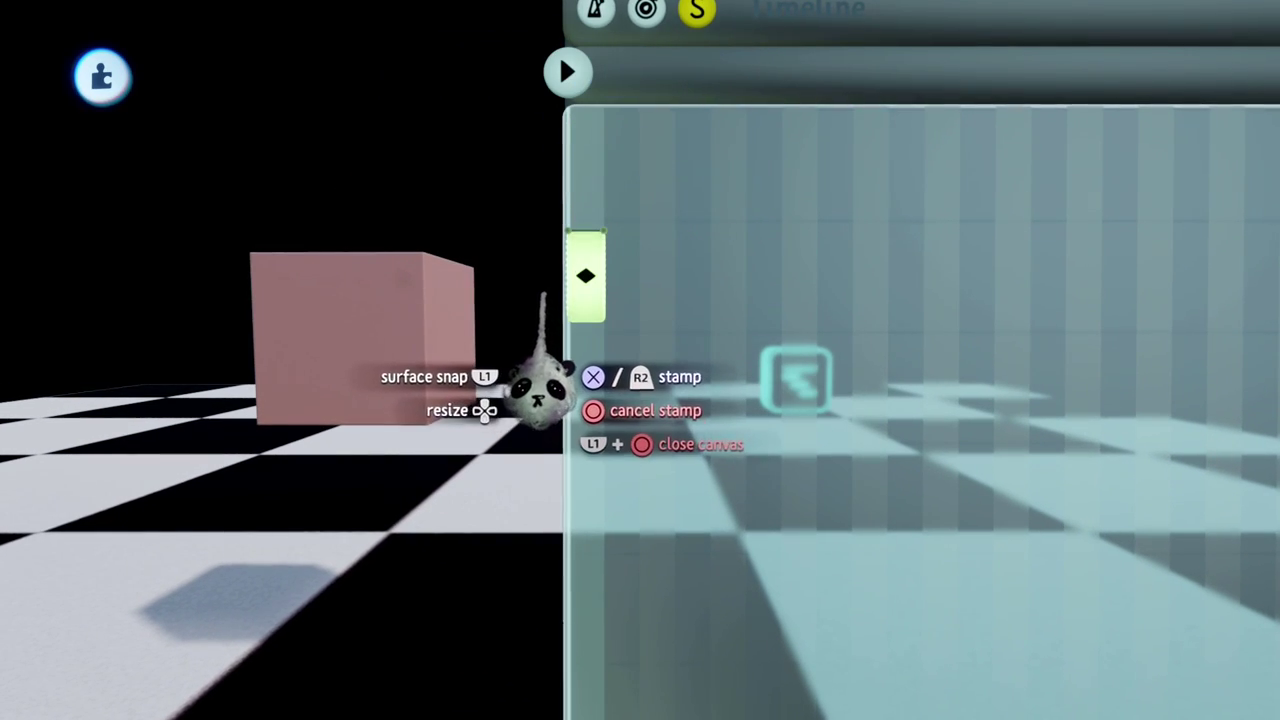
click(535, 277)
- Add a second keyframe and move it further along the timeline, leaving a blend between it and the first
middle_drag(535, 277, 594, 346)
drag(553, 340, 598, 283)
middle_drag(590, 364, 646, 366)
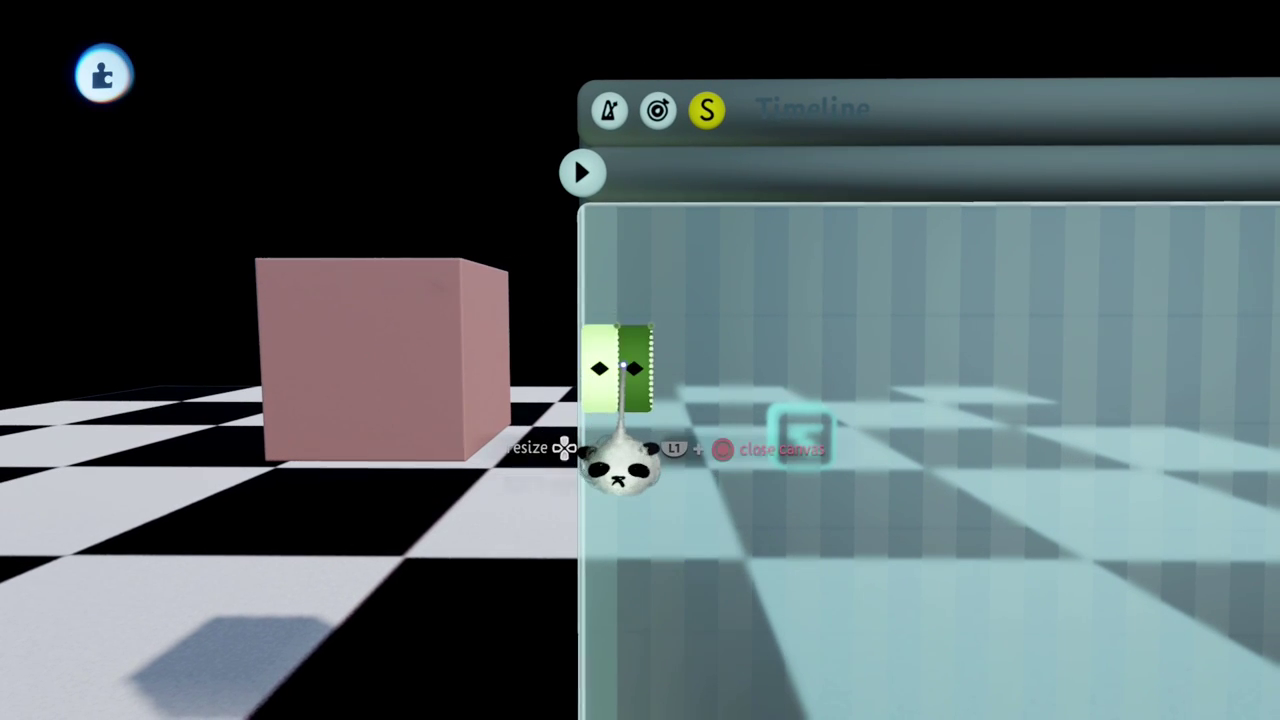
drag(623, 366, 604, 360)
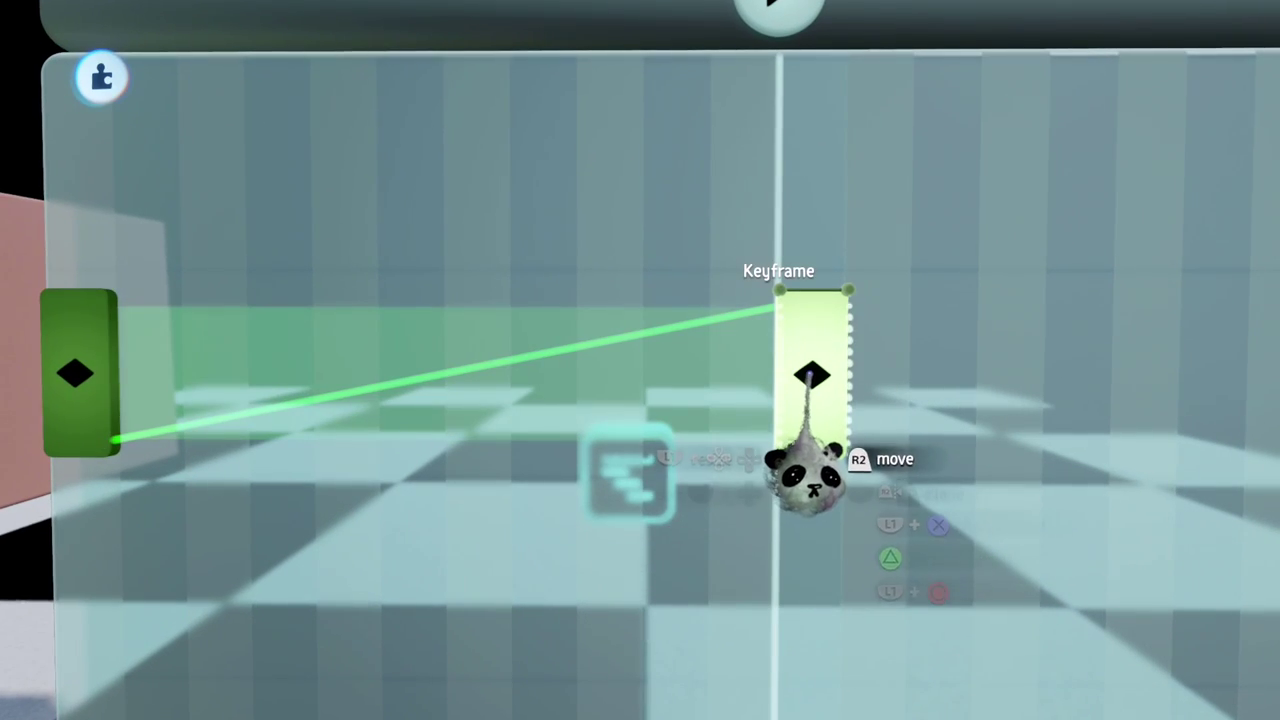
- Edit the second keyframe and record the cube lowered to the floor in it
click(814, 377)
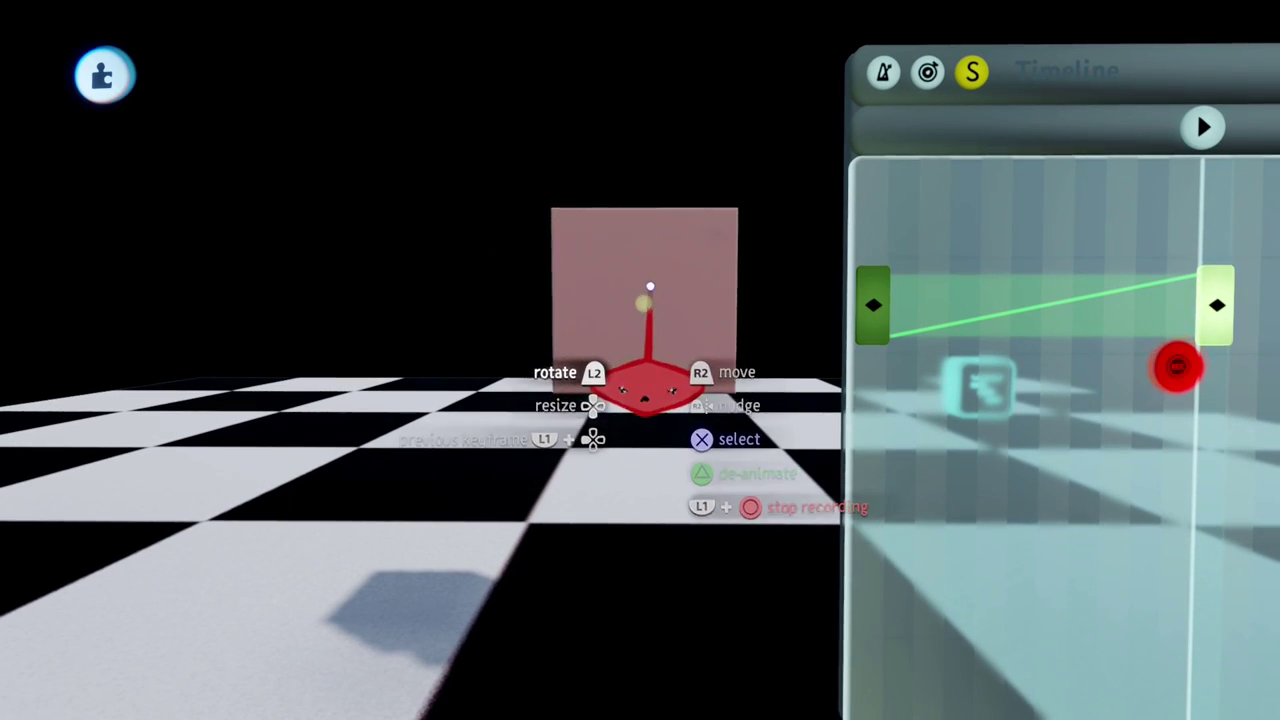
mouse_move(650, 286)
mouse_down()
mouse_move(643, 346)
mouse_move(642, 298)
mouse_up()
middle_drag(644, 41, 644, 8)
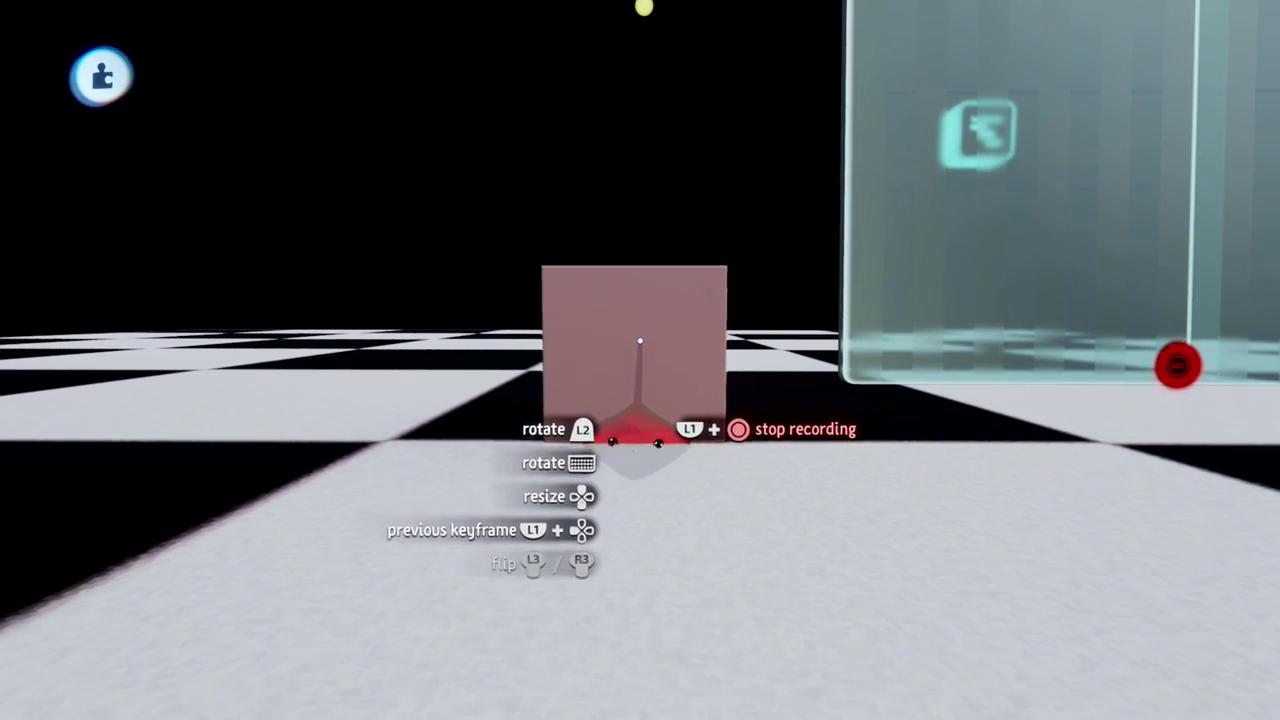
drag(640, 334, 631, 337)
- Shorten the timeline to end at the second keyframe and set its Playback Mode to loop
middle_drag(631, 337, 1054, 386)
drag(1054, 386, 669, 421)
middle_drag(669, 421, 620, 396)
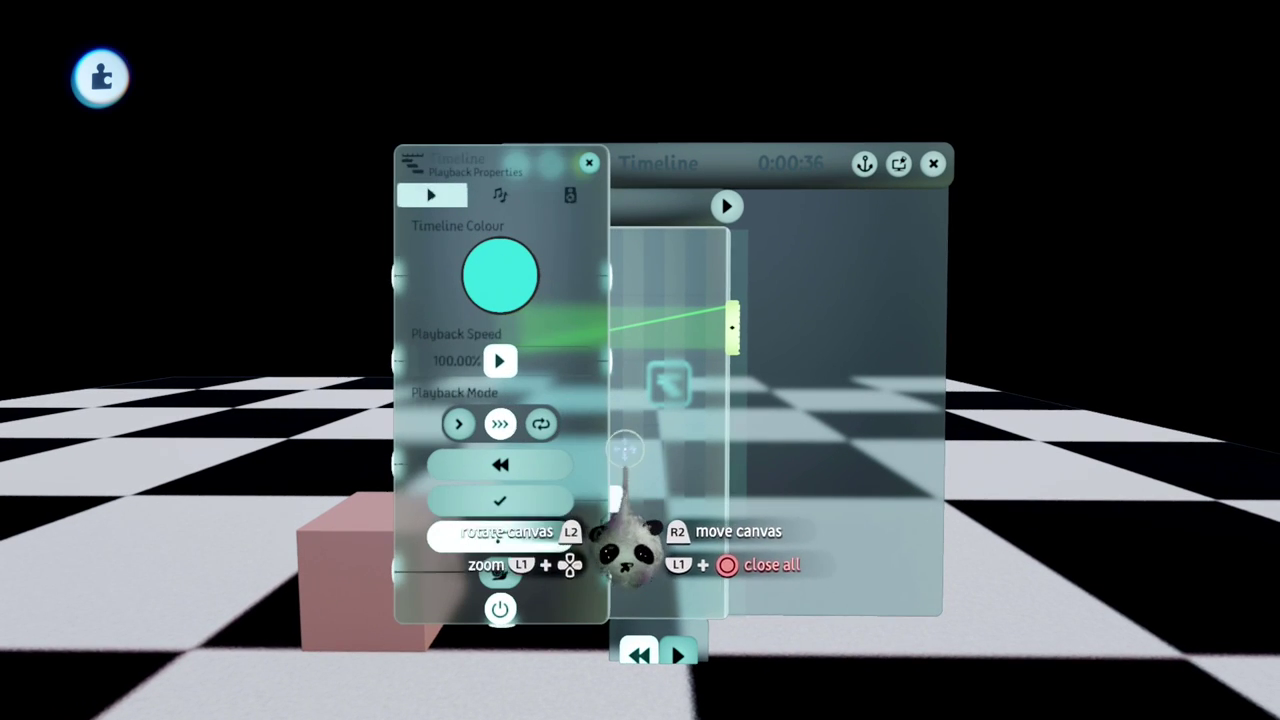
click(538, 424)
key(Escape)
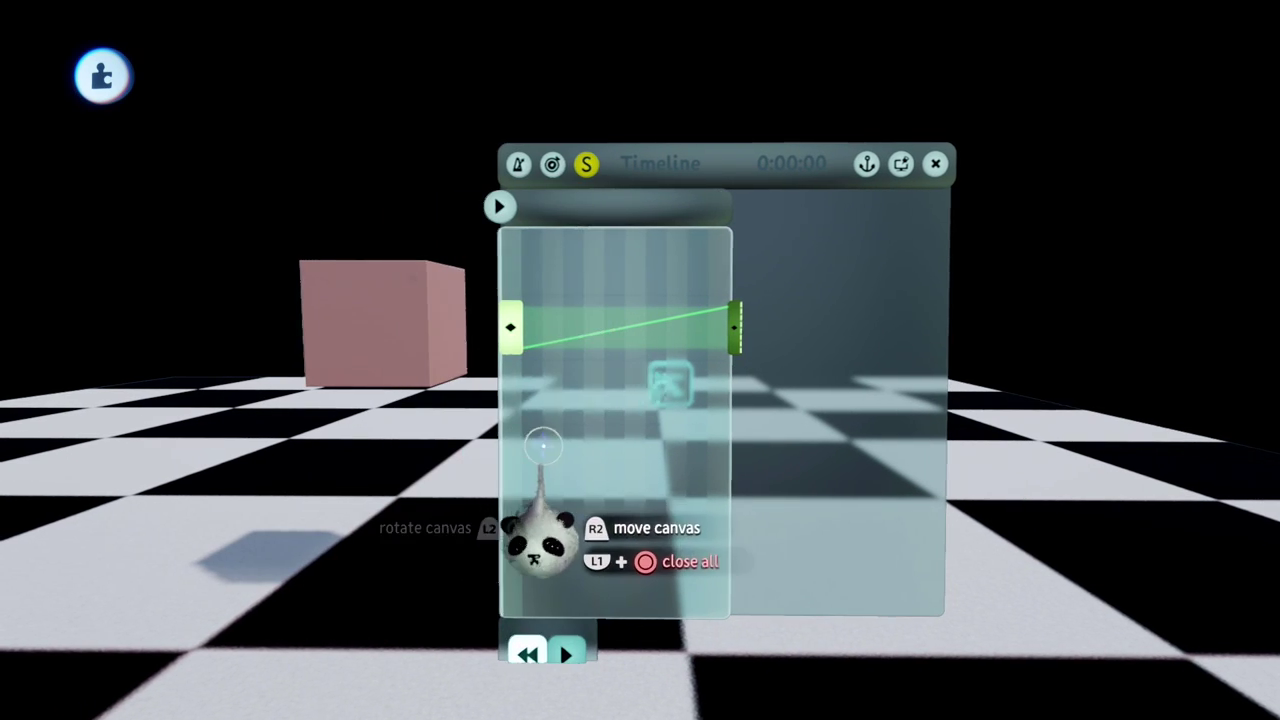
- Lengthen the timeline and clone the first keyframe to its end, blending from the second keyframe
middle_drag(543, 440, 551, 520)
key(space)
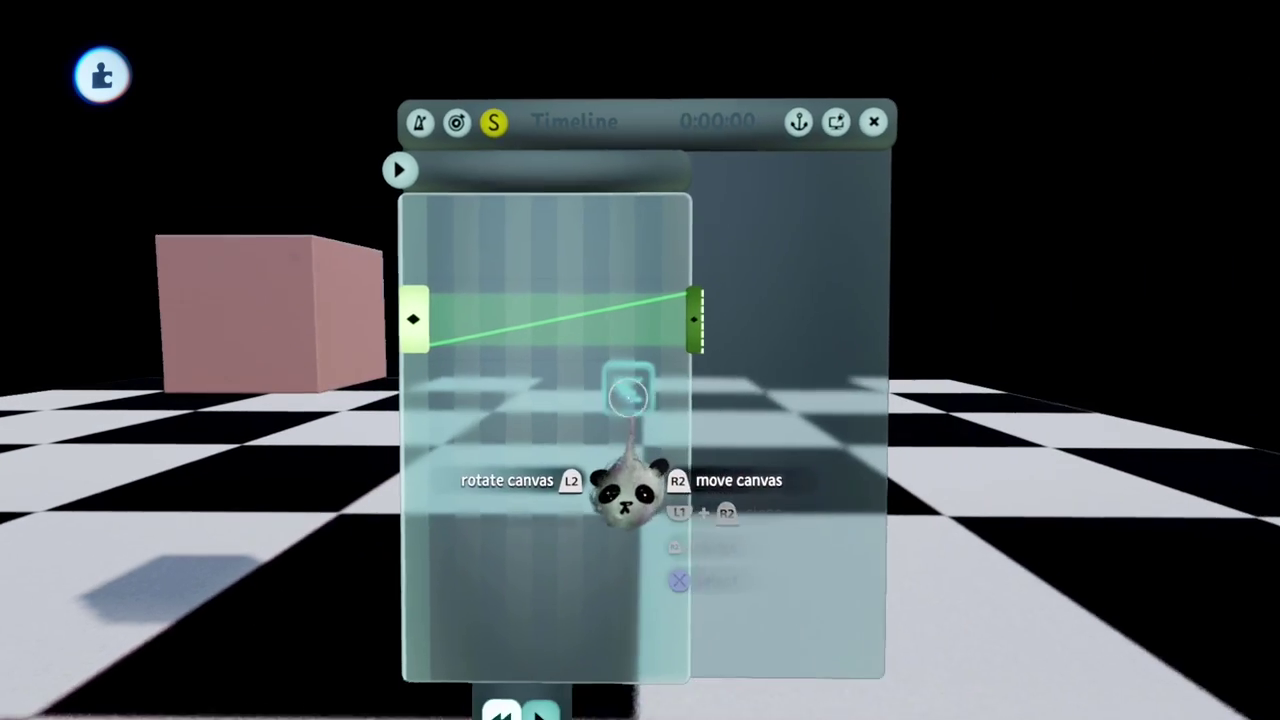
drag(688, 400, 690, 400)
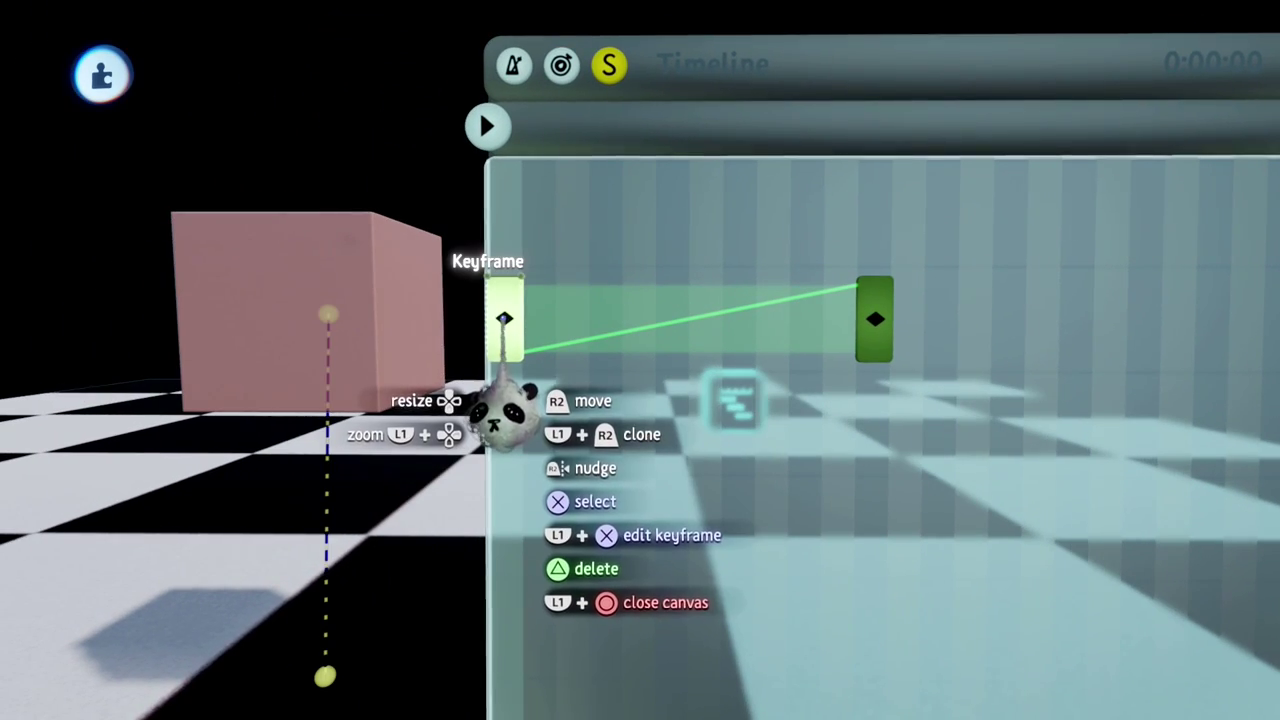
drag(503, 318, 611, 310)
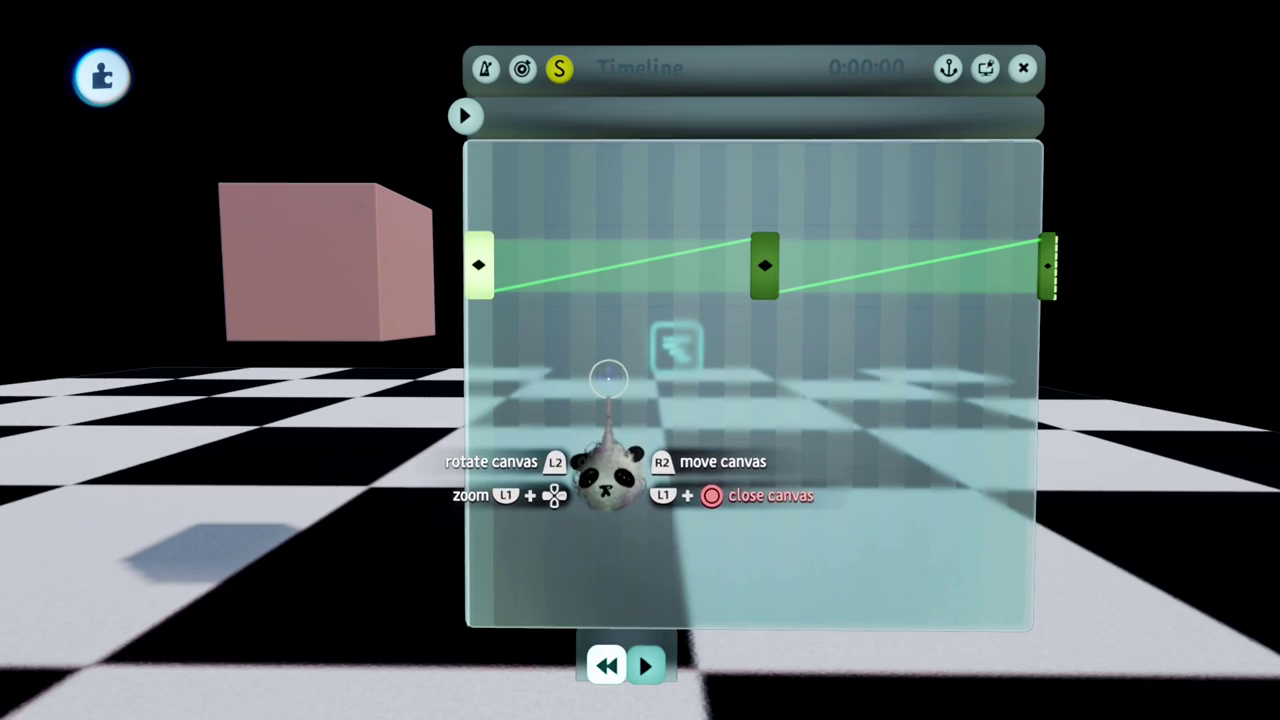
- Change the blend between the first and second keyframes to an ease-in curve and play the timeline
scroll(609, 378, up, 5)
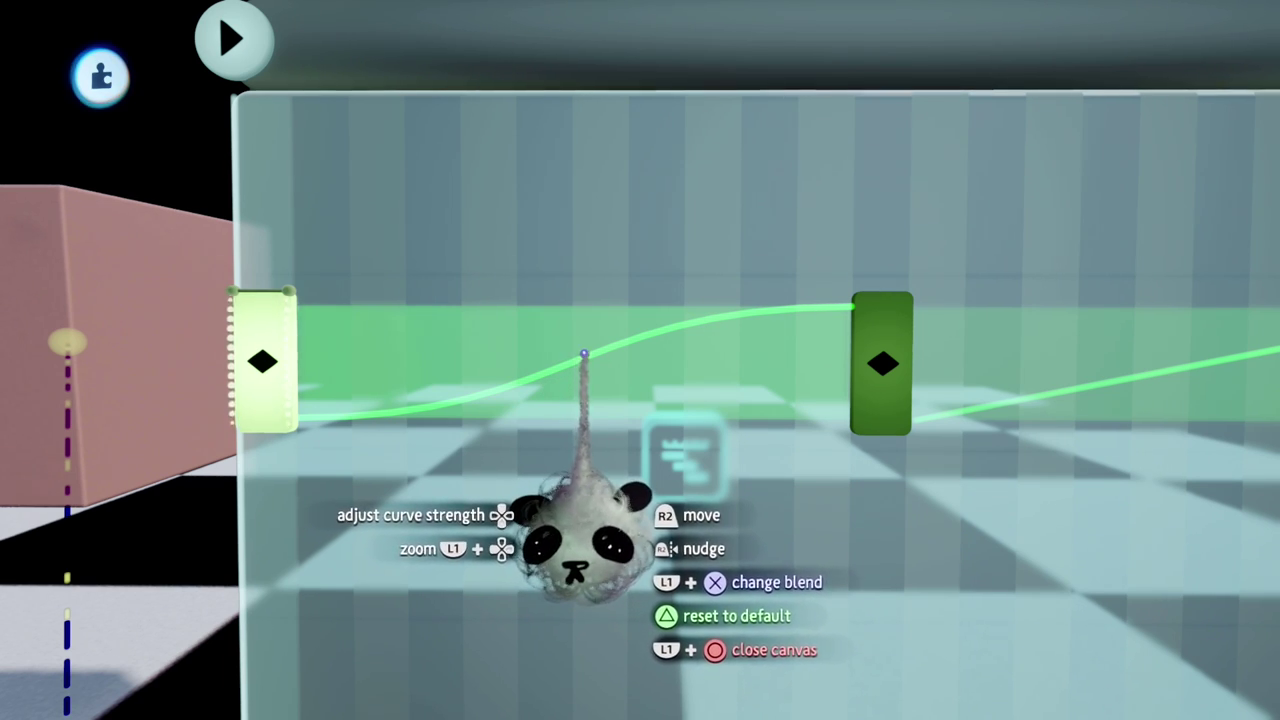
scroll(584, 353, down, 3)
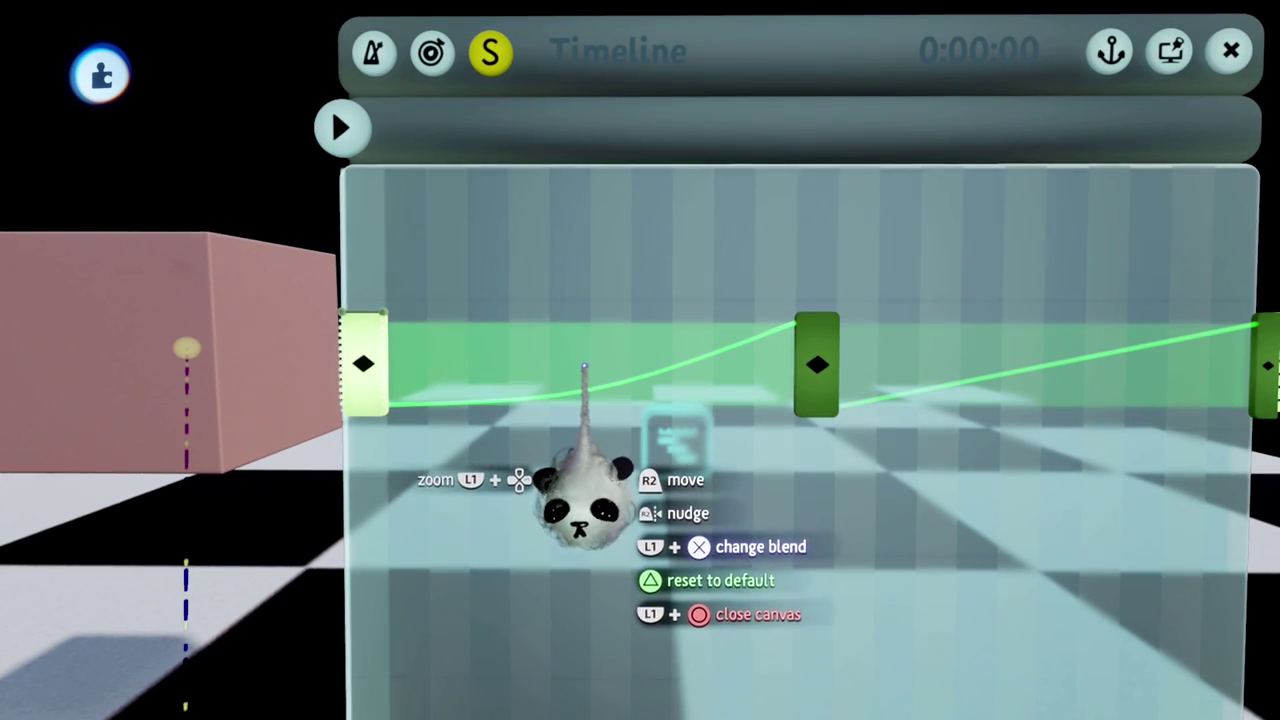
scroll(592, 365, down, 2)
key(space)
right_click(662, 455)
drag(549, 366, 499, 367)
key(Escape)
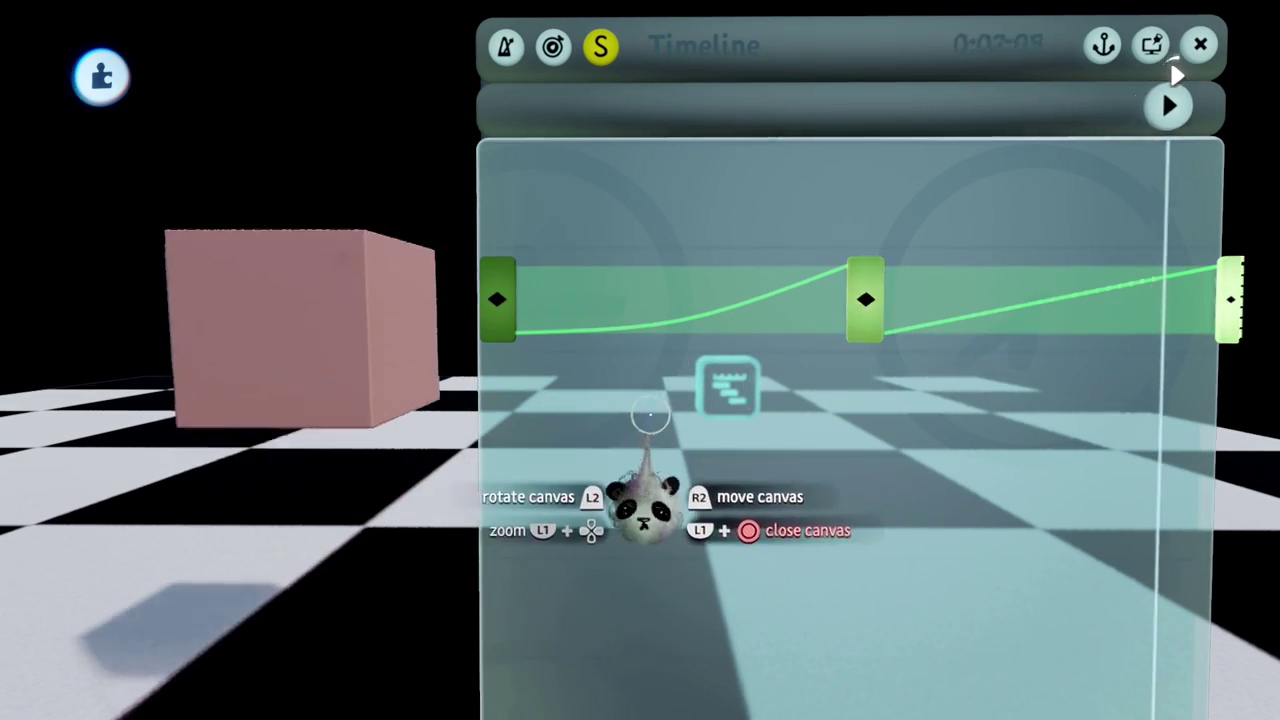
- Raise the curve strength of the blend between the first and second keyframes to 100%
scroll(657, 312, up, 3)
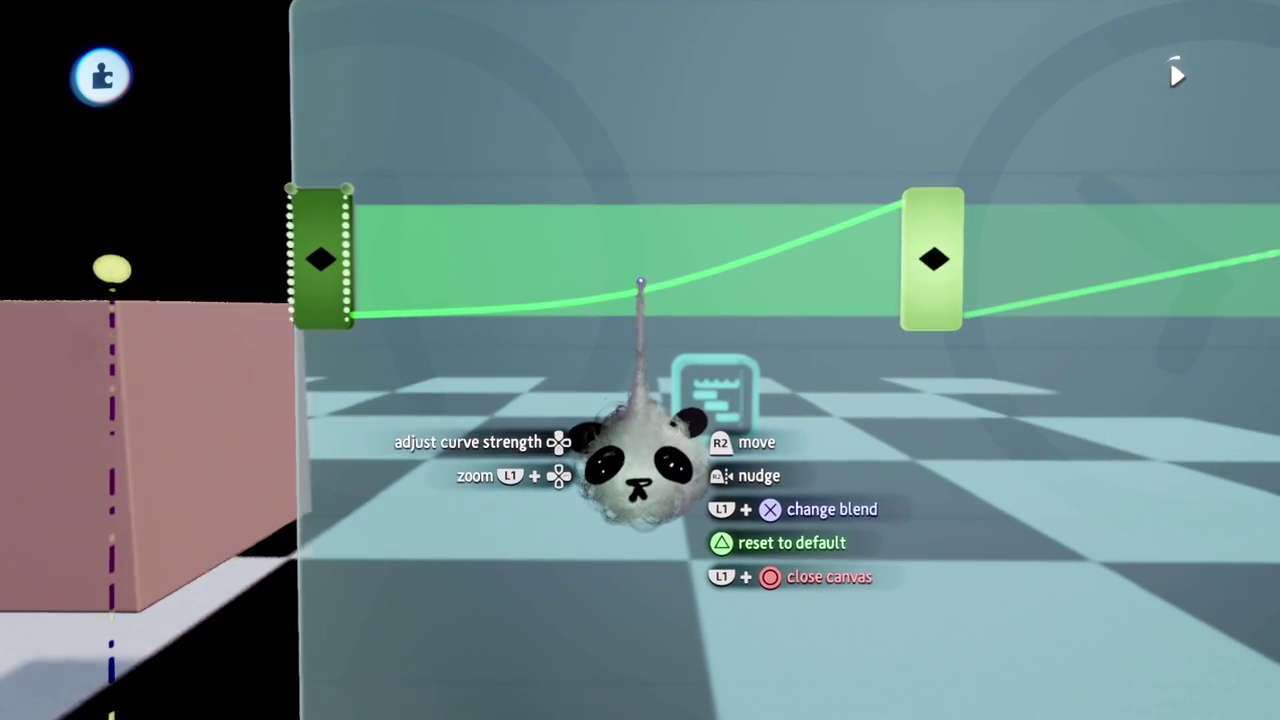
scroll(641, 268, down, 2)
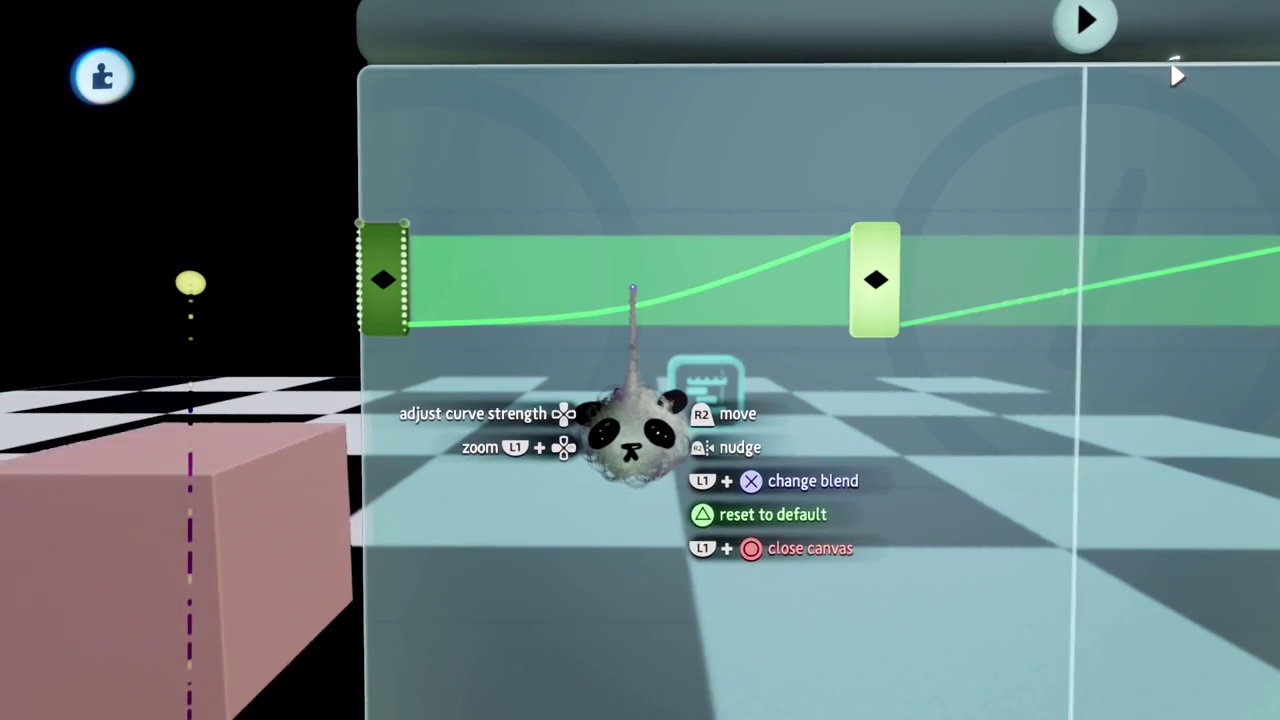
key(Right)
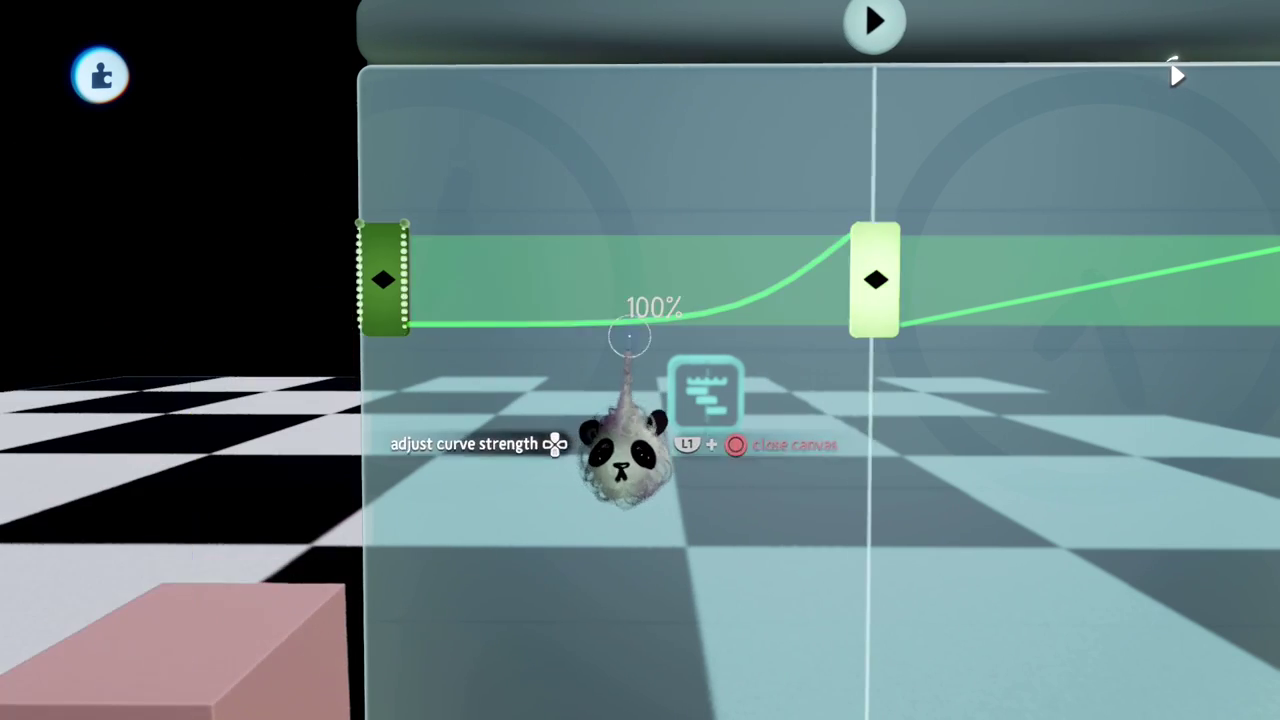
scroll(640, 330, down, 3)
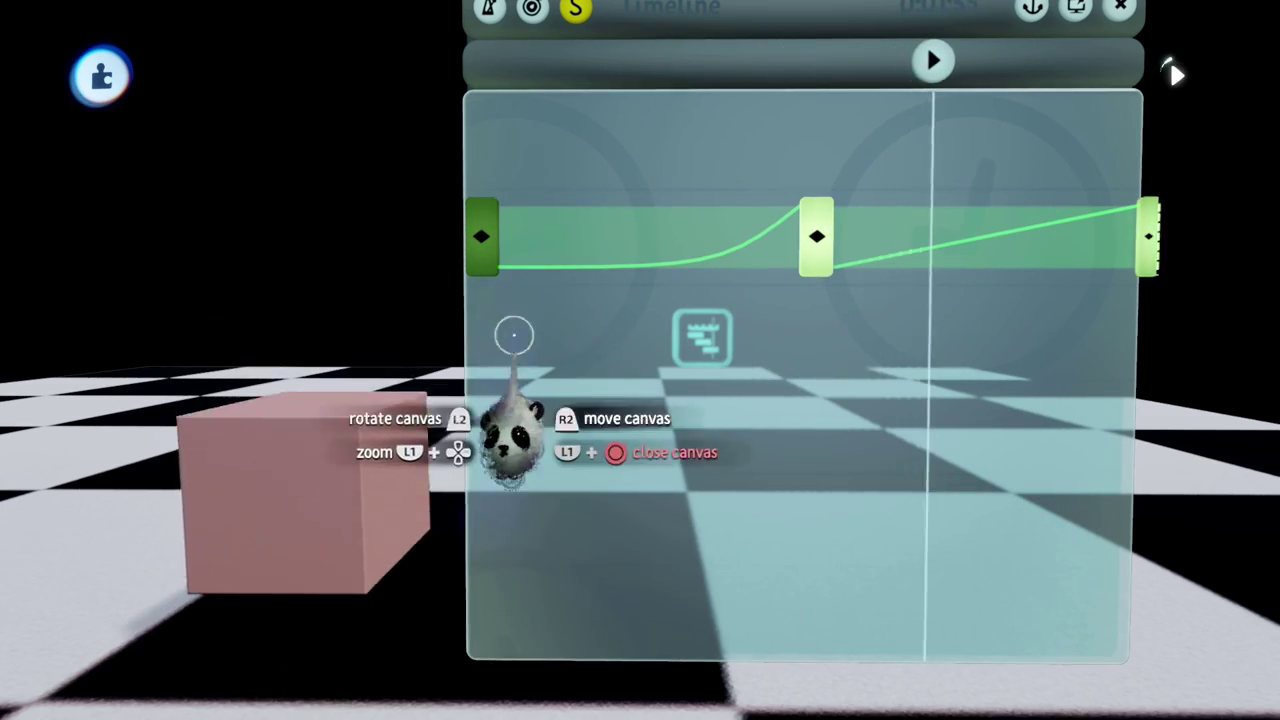
- Change the blend between the second and third keyframes to an ease-out curve and increase its curve strength
middle_drag(797, 380, 606, 337)
scroll(634, 429, up, 5)
click(607, 270)
click(604, 262)
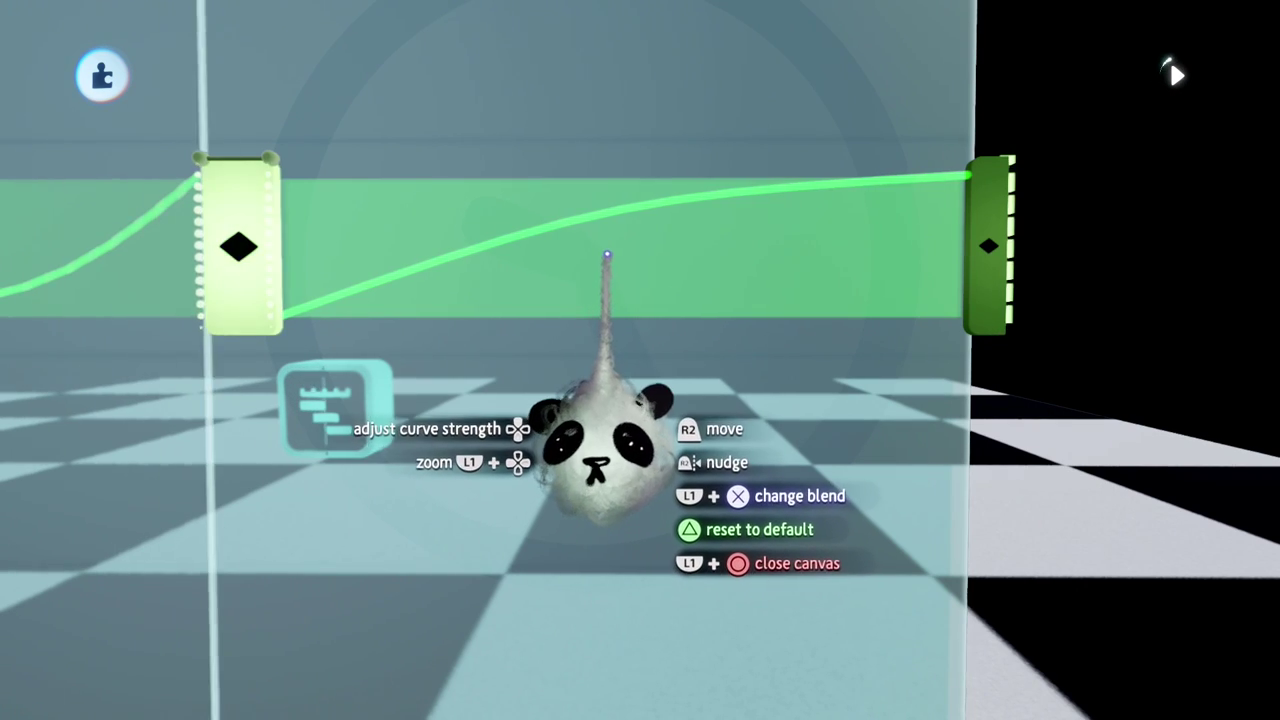
scroll(624, 240, down, 1)
key(Left)
key(Right)
scroll(617, 346, down, 5)
middle_drag(617, 346, 589, 380)
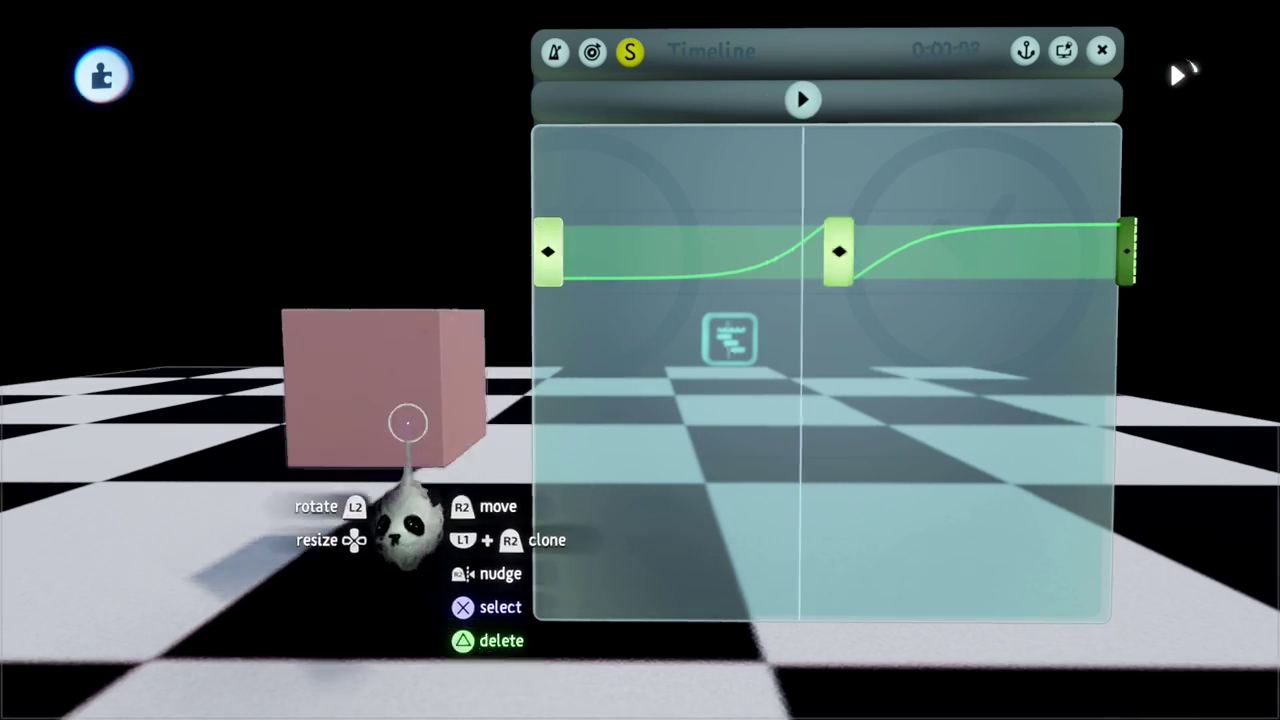
- Stamp a single sphere as a new sculpture above the floor and exit sculpt mode
middle_drag(420, 297, 597, 446)
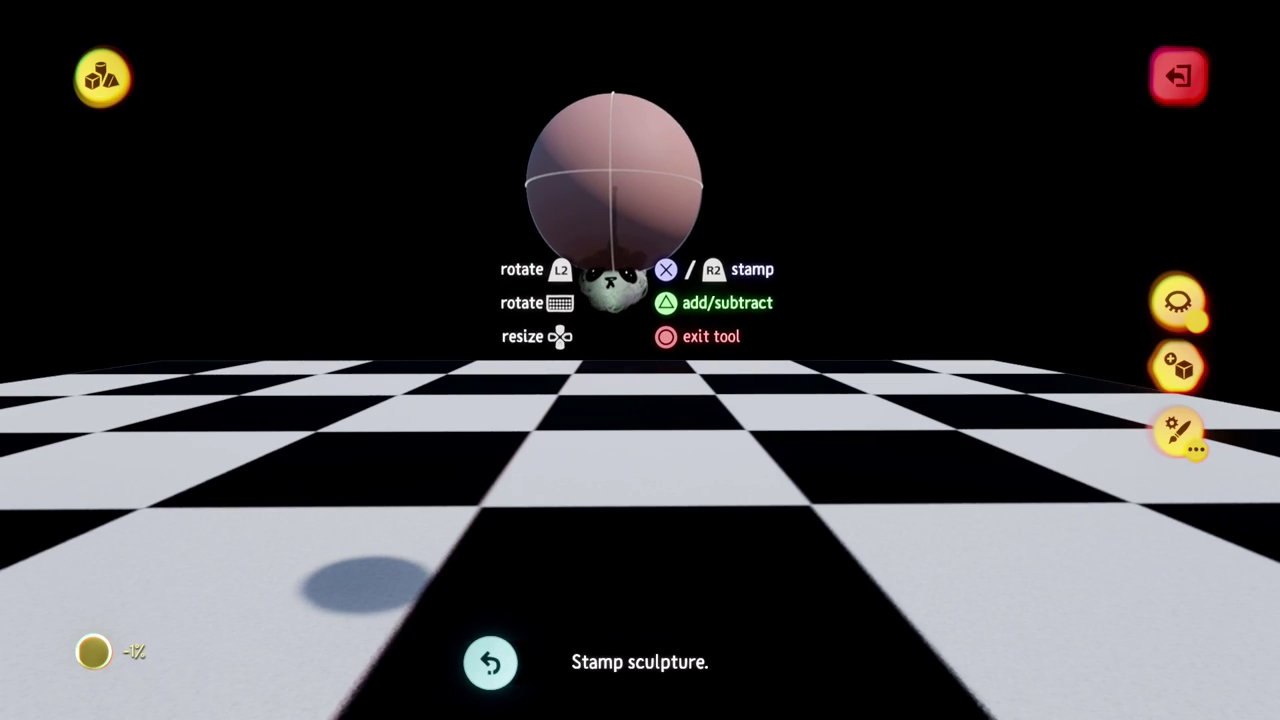
click(612, 180)
key(Escape)
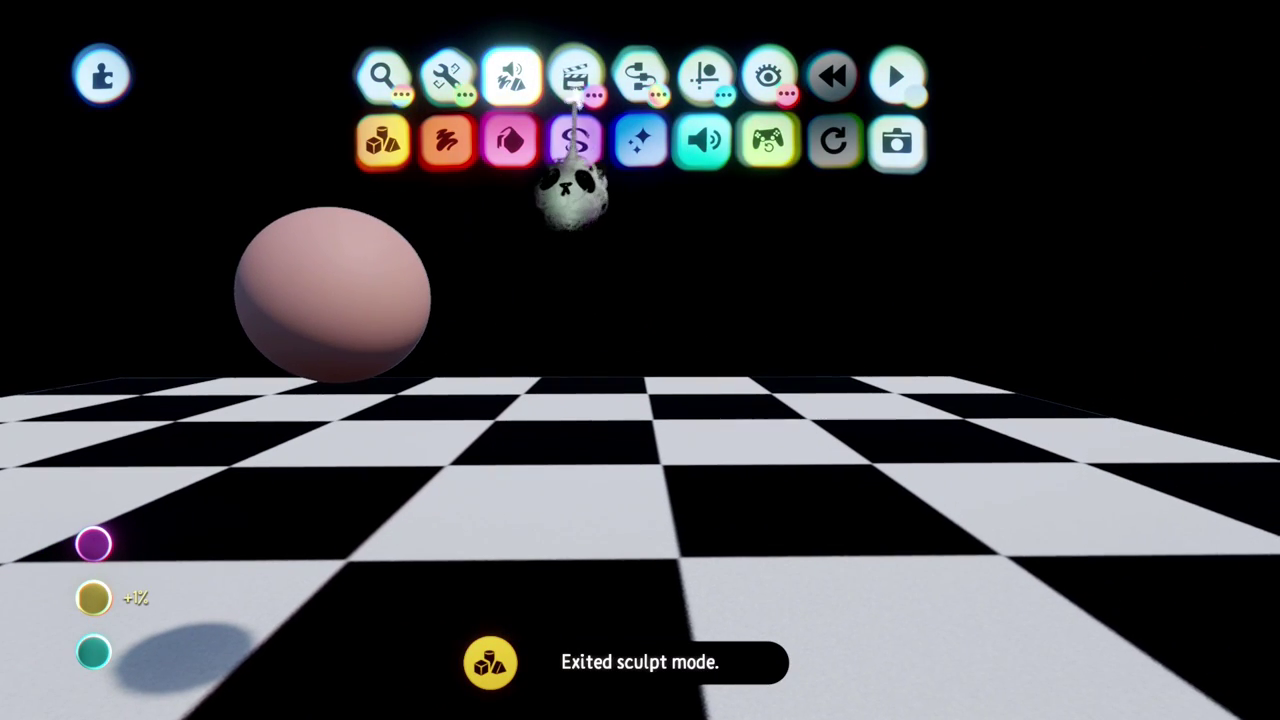
- Place a Timeline gadget beside the sphere, open its canvas and stamp a keyframe at its start
click(576, 78)
click(610, 145)
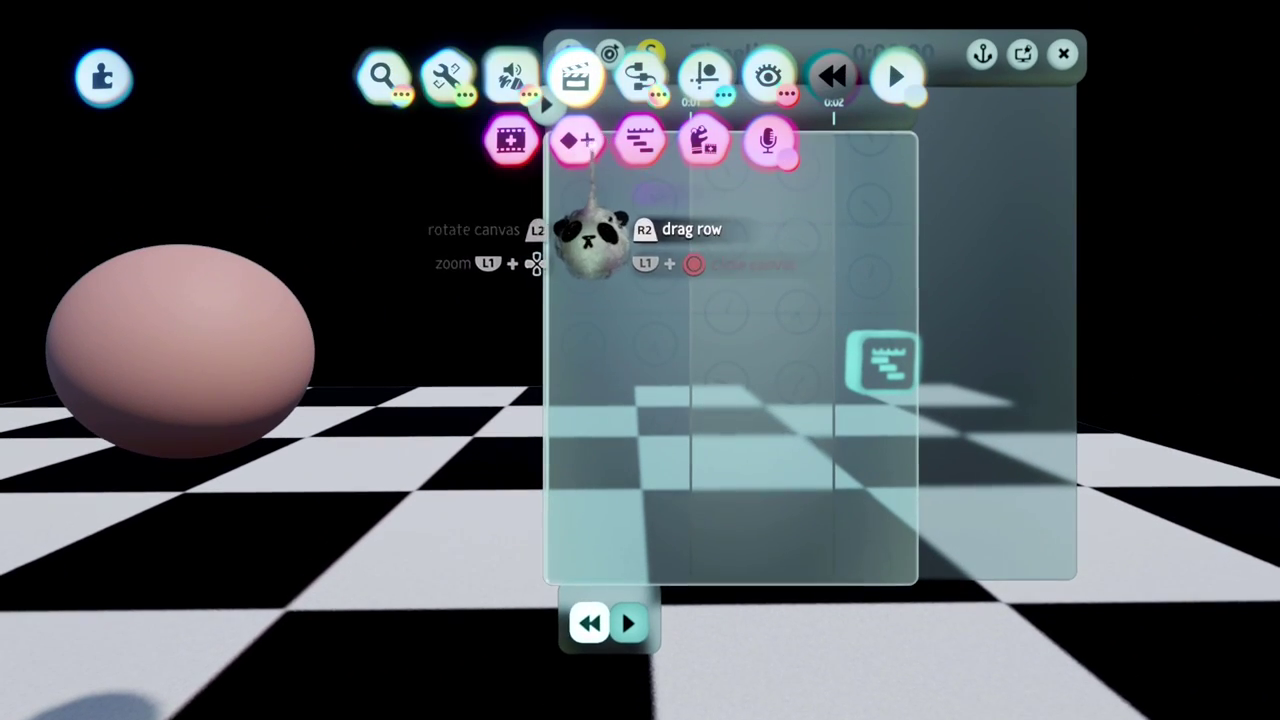
click(576, 136)
click(562, 266)
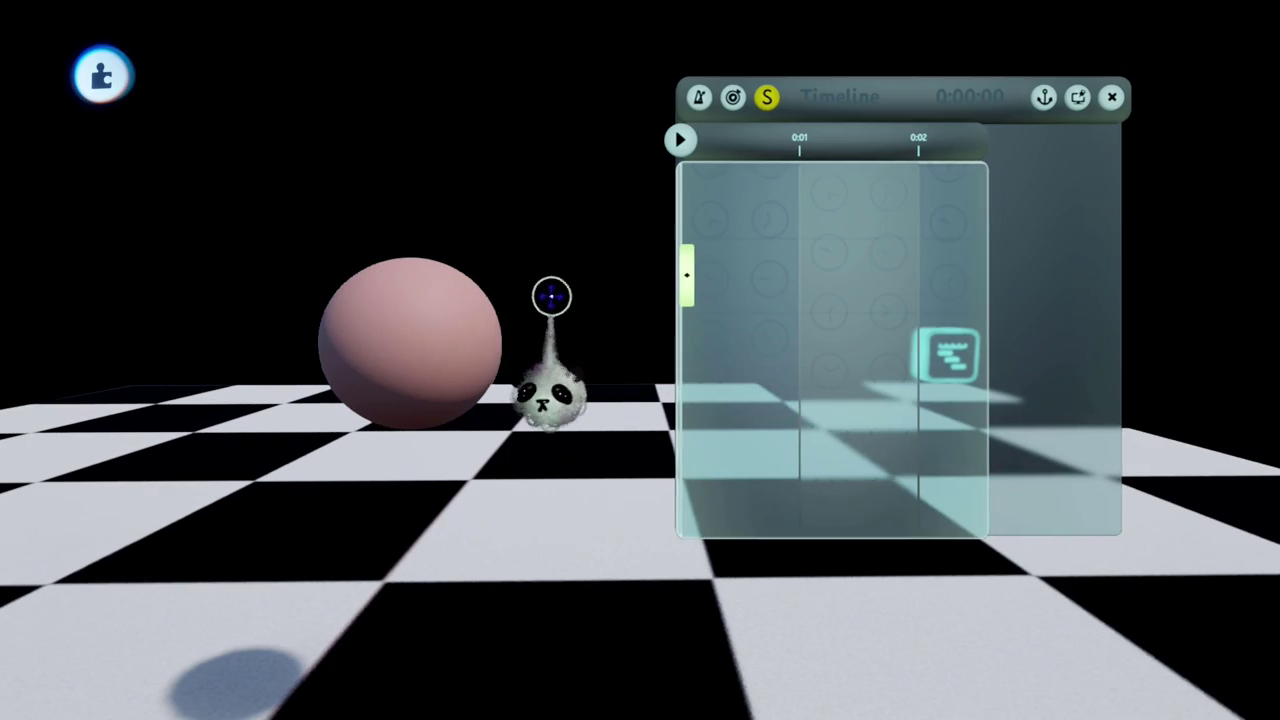
- Add a second keyframe at 0:00:66 and record the sphere moved down and to the left in it
drag(556, 258, 601, 258)
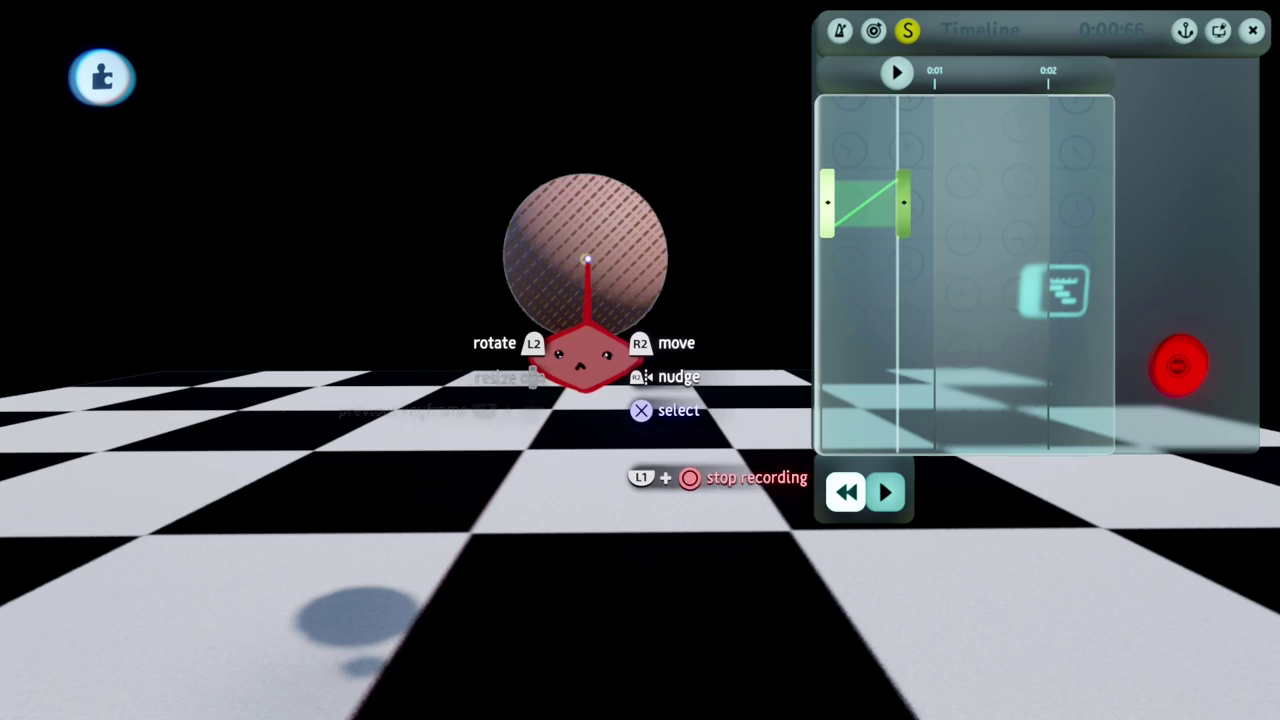
drag(589, 259, 506, 437)
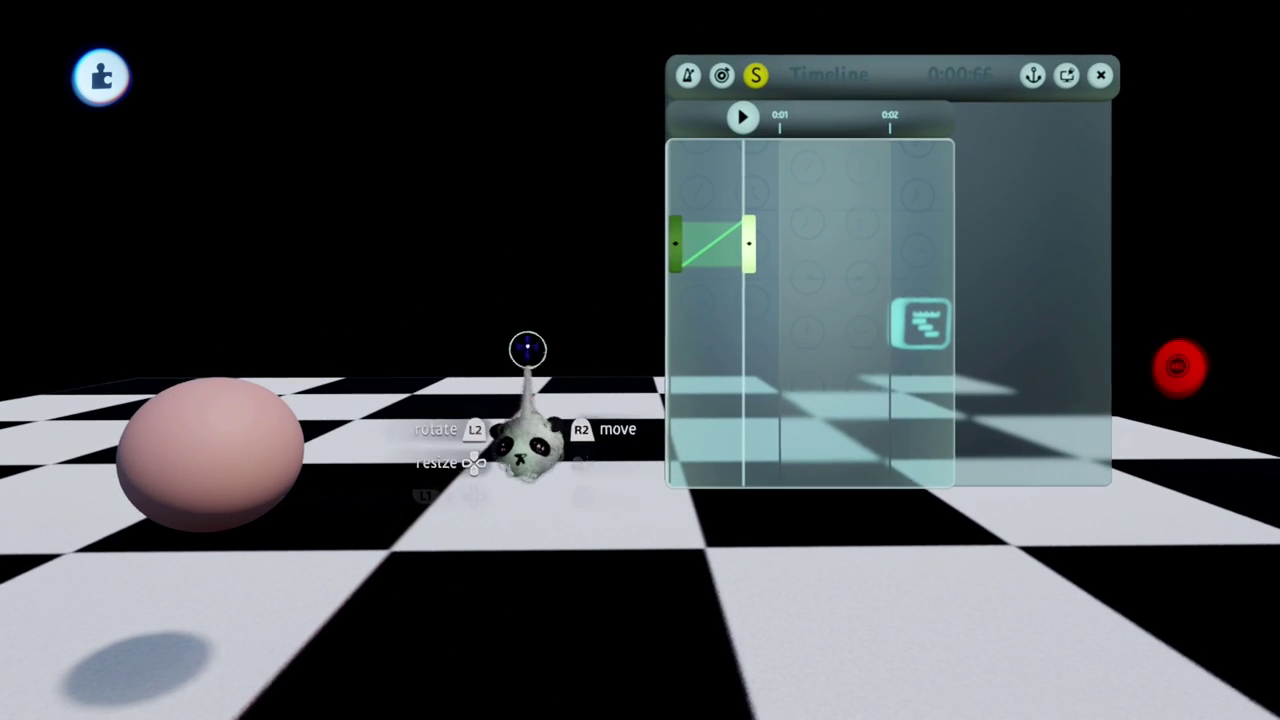
middle_drag(528, 347, 553, 290)
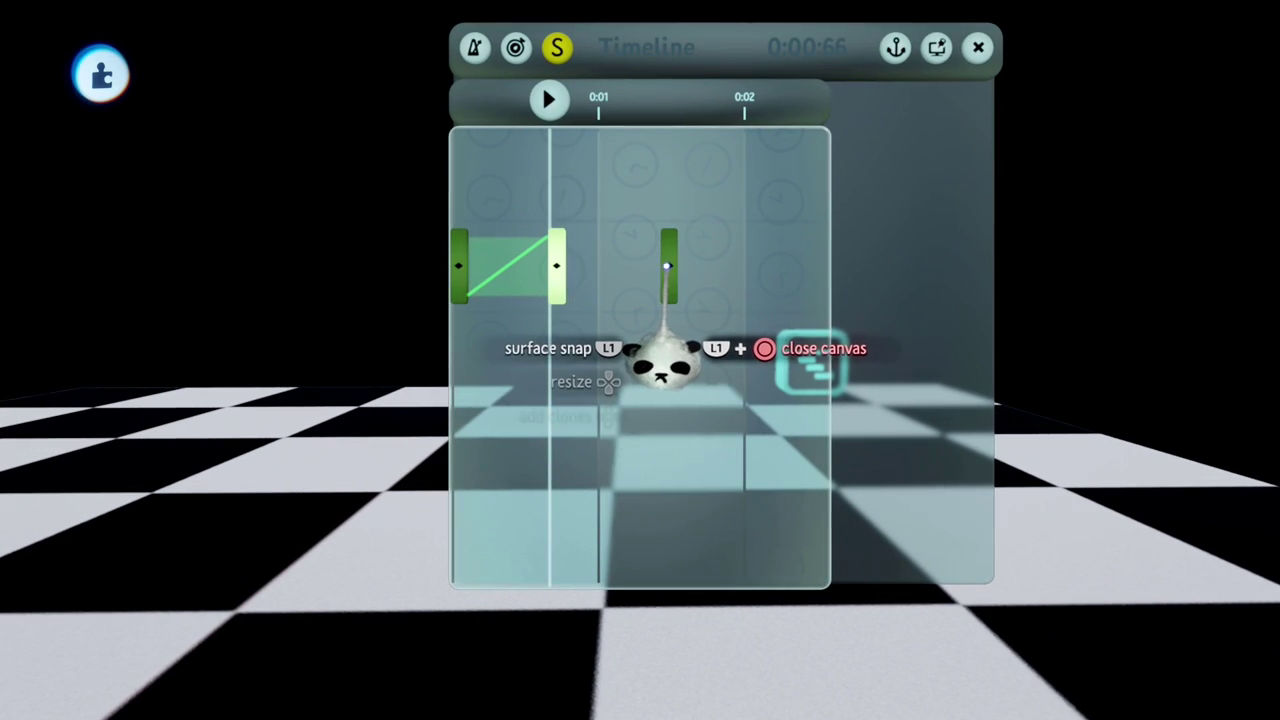
- Add a third keyframe evenly spaced after the second and record the sphere near the floor below its start position
click(648, 274)
middle_drag(648, 274, 423, 320)
drag(423, 320, 583, 422)
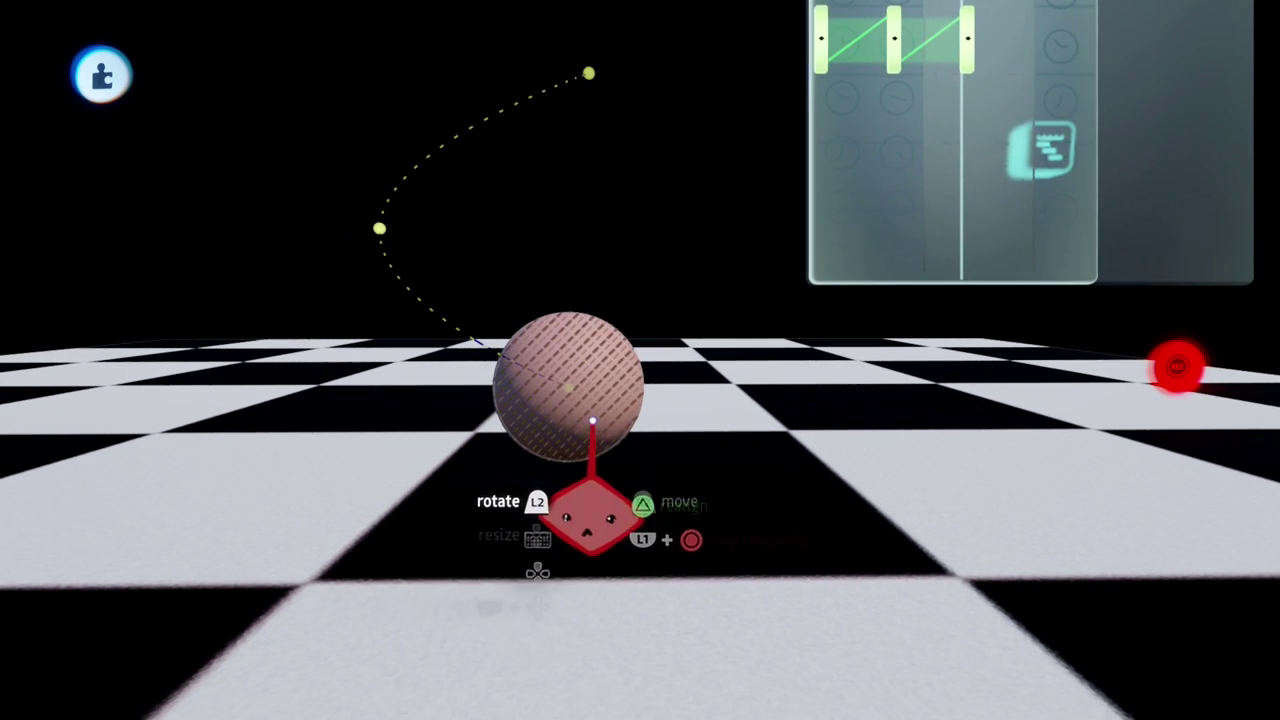
middle_drag(590, 416, 571, 198)
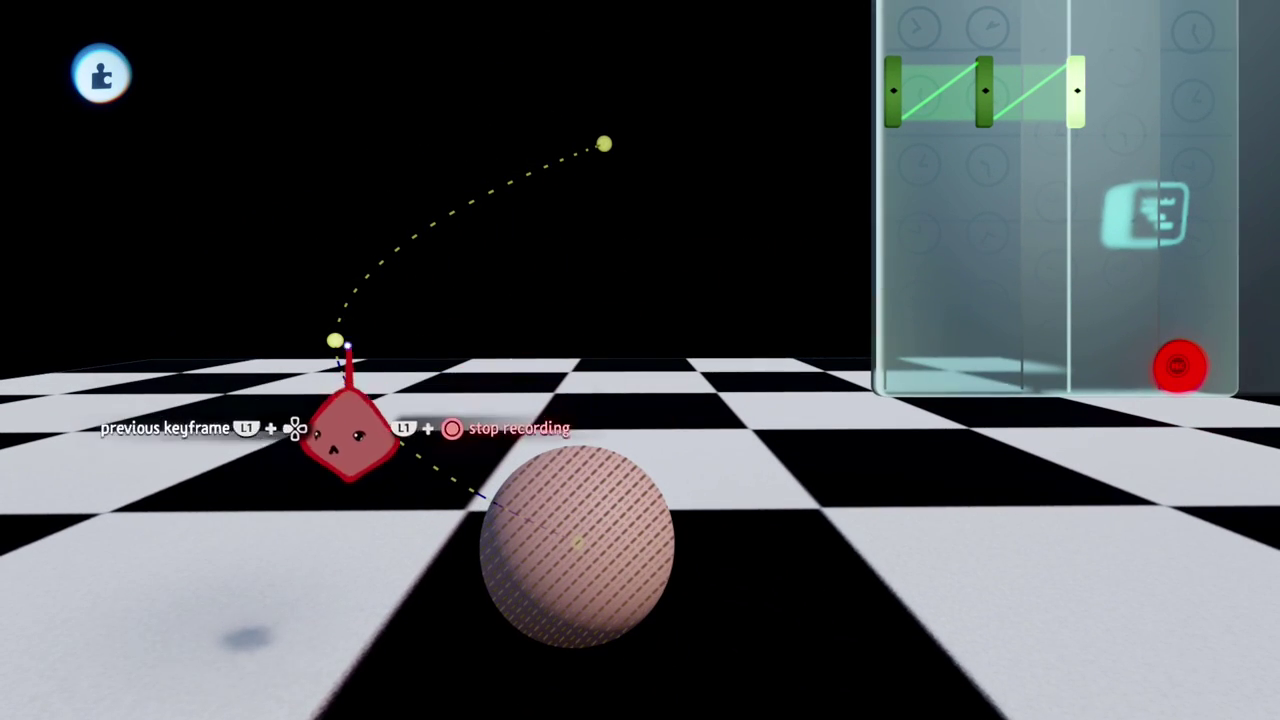
drag(574, 538, 586, 549)
middle_drag(601, 544, 560, 348)
key(Escape)
- Add a fourth keyframe at 0:01:90 and record the sphere moved up and to the right in it
click(637, 317)
middle_drag(637, 317, 590, 419)
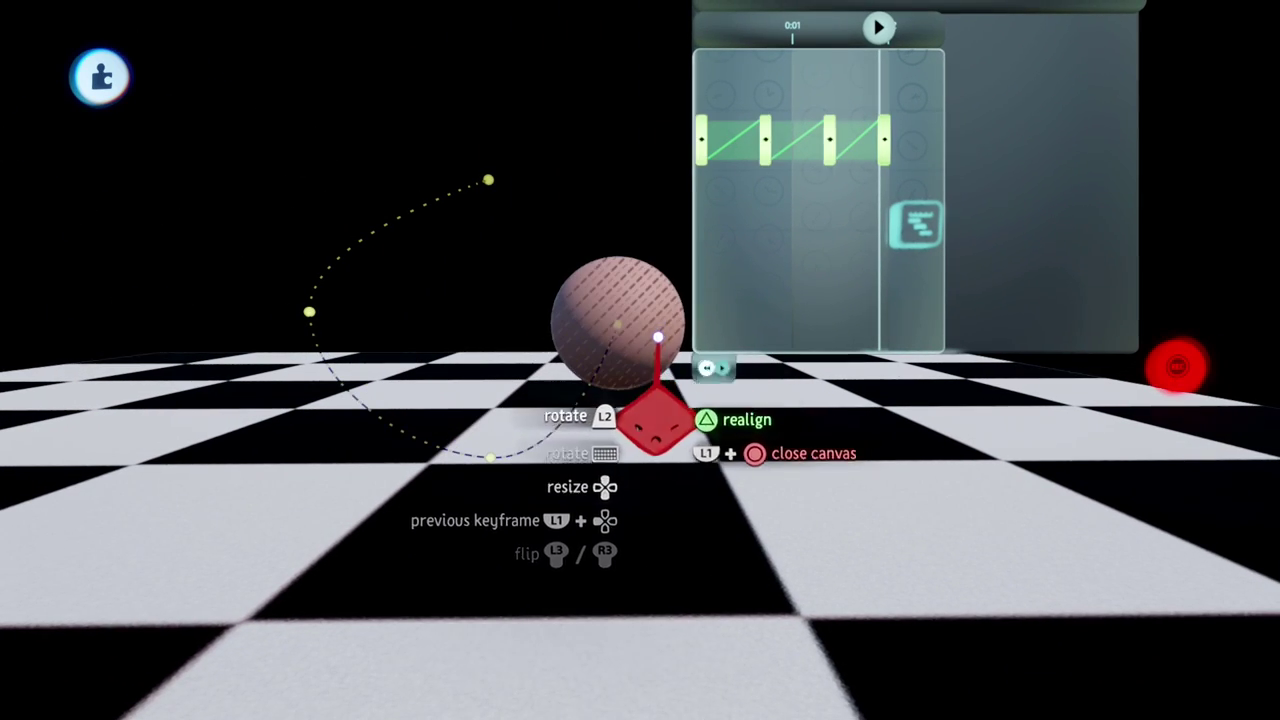
middle_drag(656, 340, 665, 385)
key(Escape)
- Clone the first keyframe after the fourth to close the sphere's circular path
drag(618, 392, 714, 380)
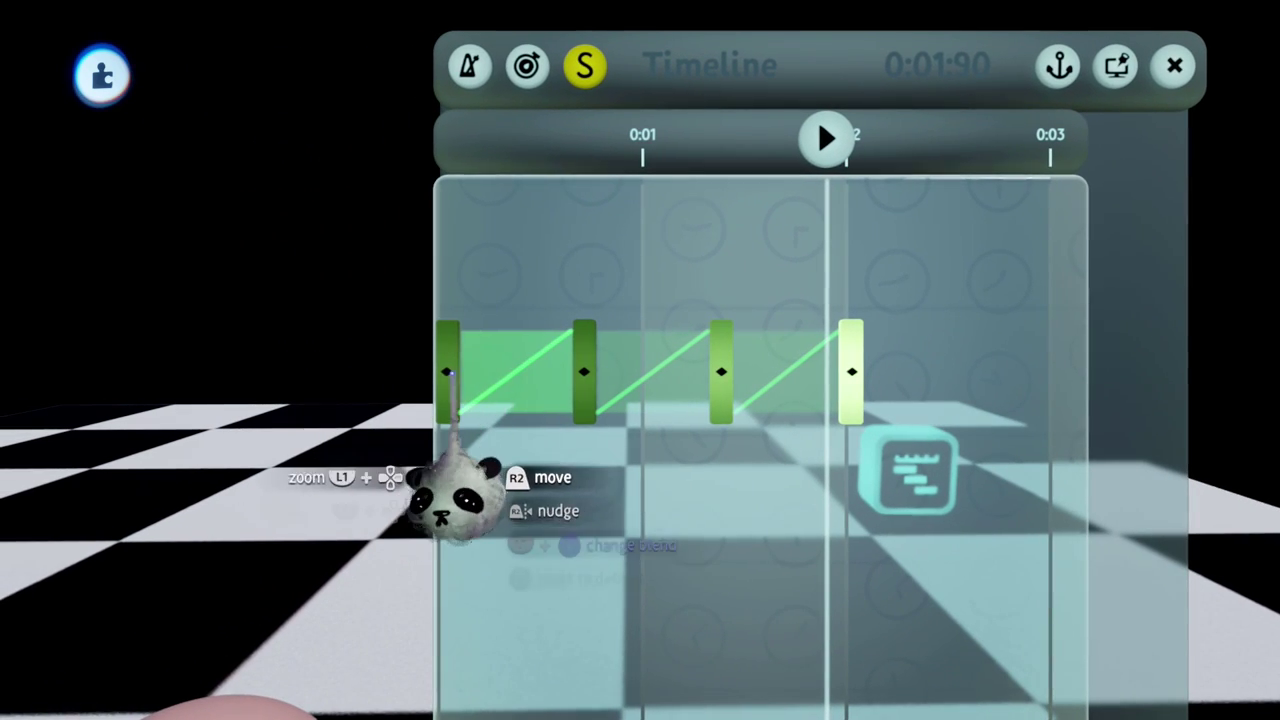
drag(452, 373, 559, 370)
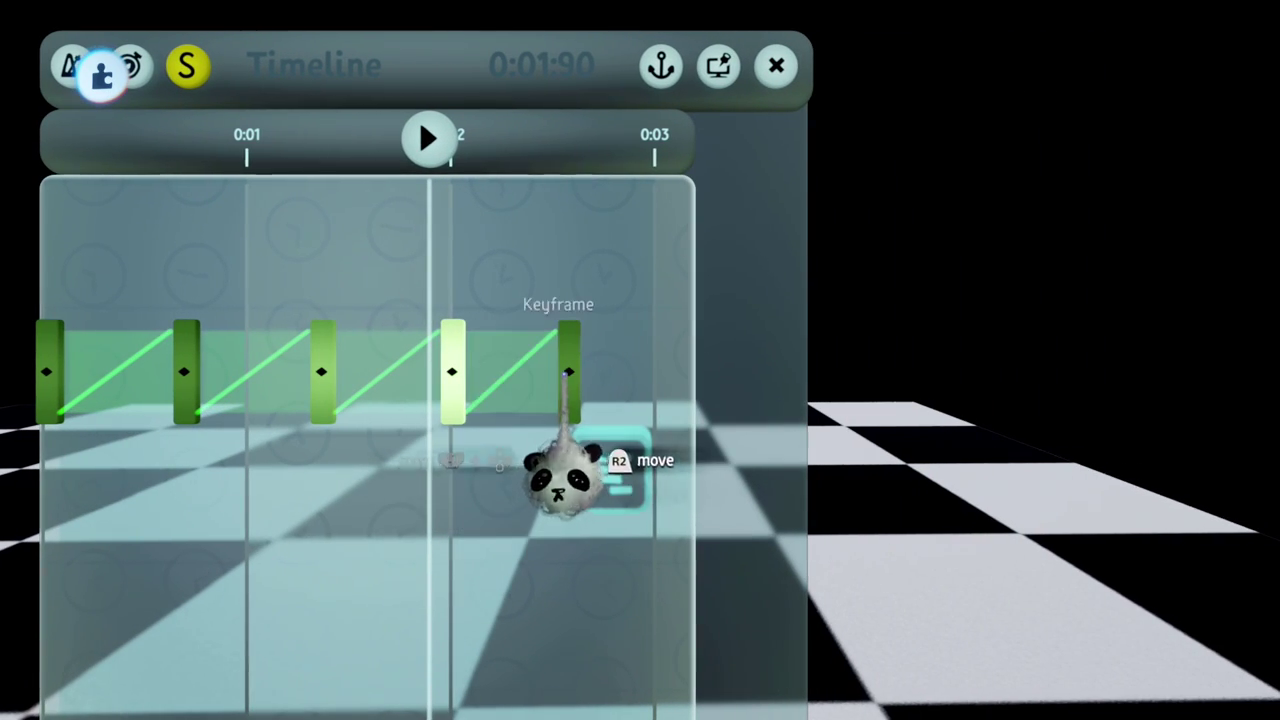
scroll(578, 378, down, 5)
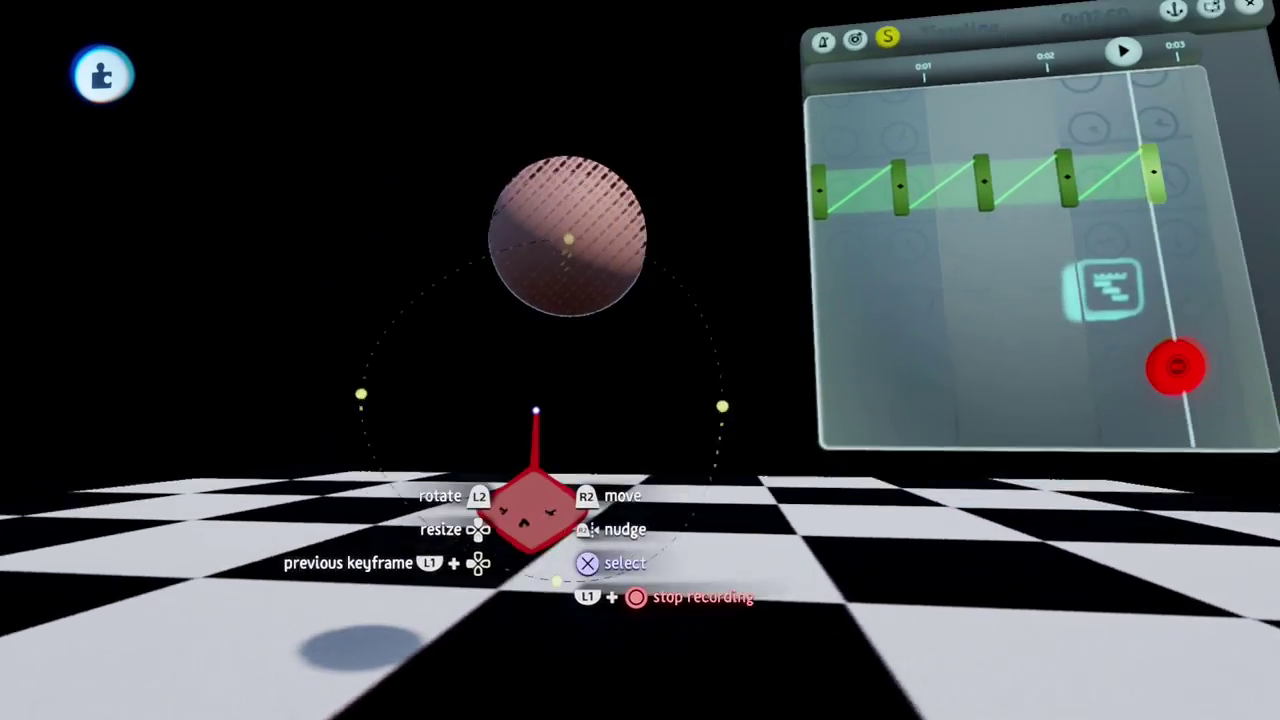
- Shorten the timeline to end at the fifth keyframe and set its Playback Mode to loop
mouse_move(536, 410)
middle_down()
mouse_move(523, 420)
mouse_move(526, 397)
mouse_move(661, 396)
middle_up()
key(Escape)
click(527, 574)
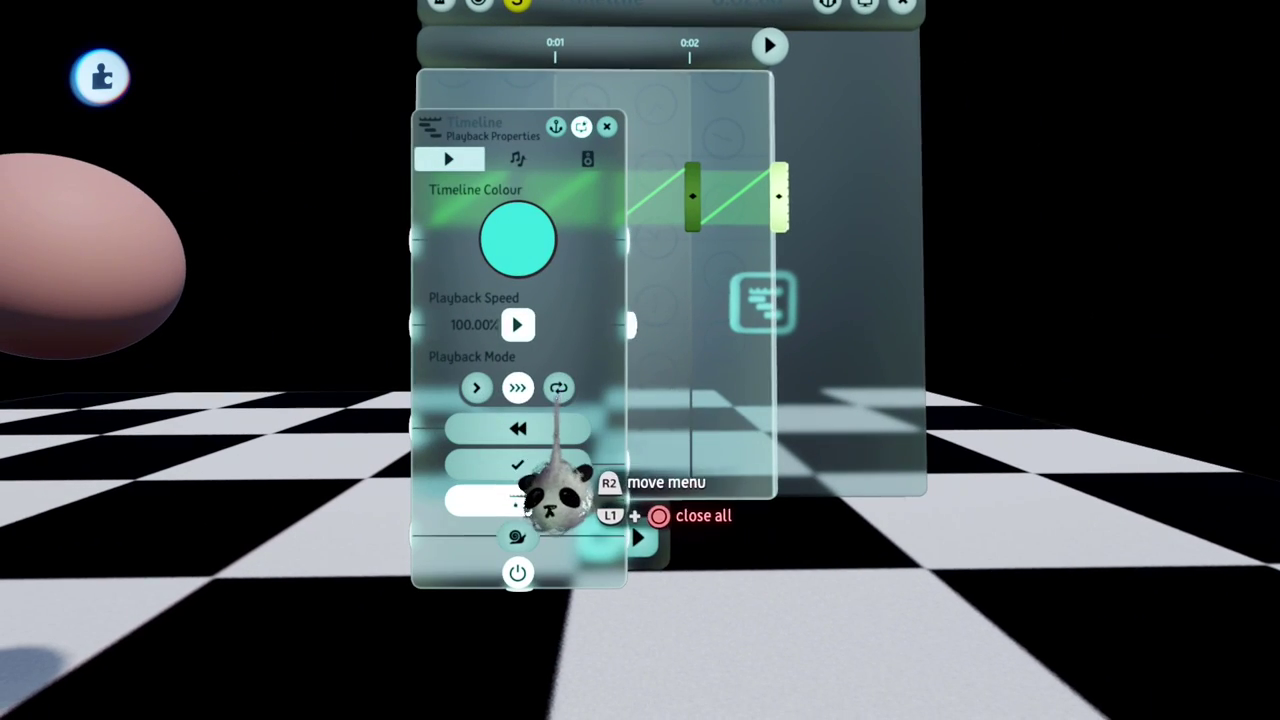
key(Escape)
middle_drag(559, 388, 579, 325)
- Delete all the keyframes on the timeline and stamp a new keyframe at its start
key(space)
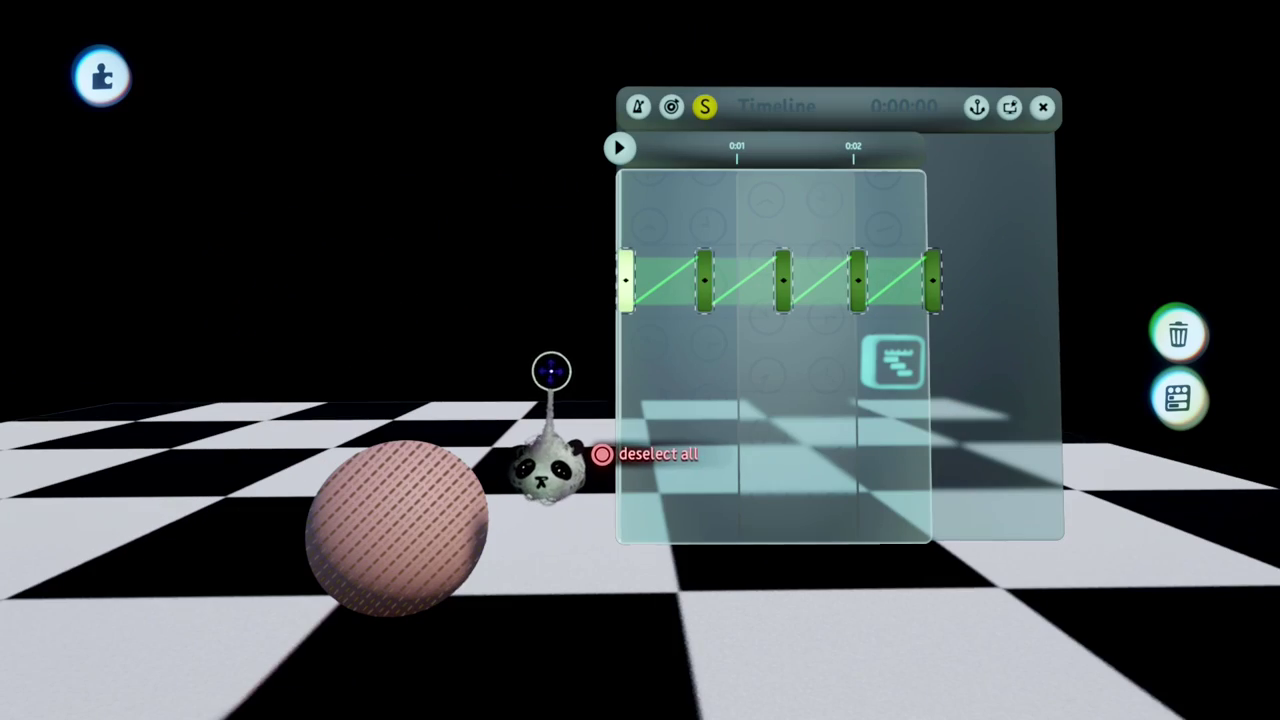
mouse_move(551, 371)
middle_down()
mouse_move(517, 331)
mouse_move(559, 362)
middle_up()
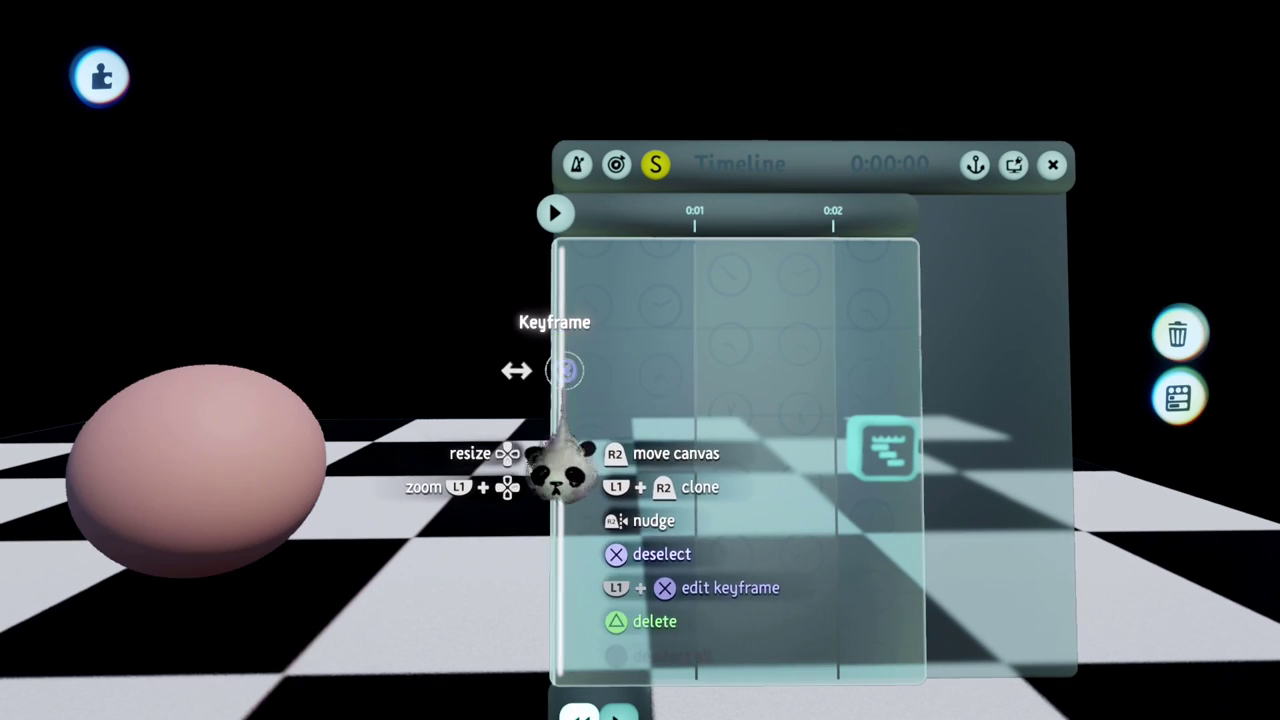
click(579, 138)
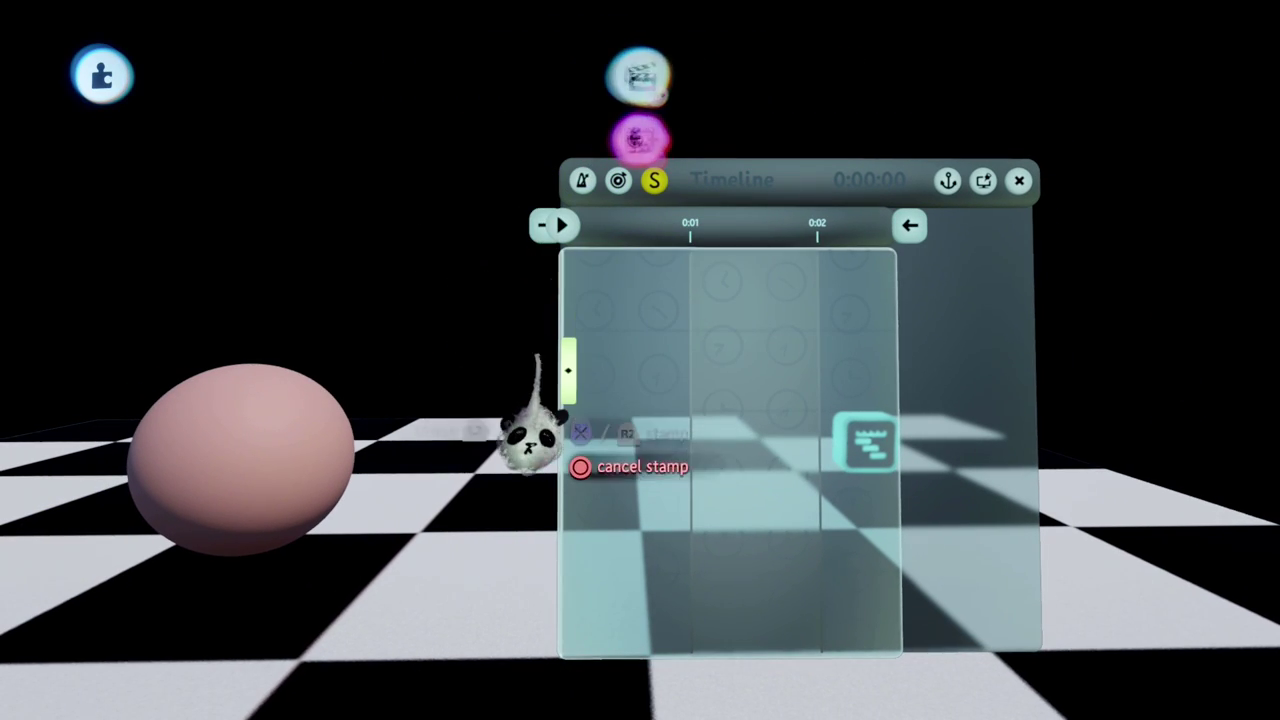
- Record three positions of the sphere in successive keyframes and close its path with a fourth keyframe at the timeline's end
middle_drag(527, 390, 567, 237)
drag(567, 237, 524, 349)
middle_drag(524, 349, 586, 325)
drag(586, 325, 543, 337)
middle_drag(543, 337, 674, 328)
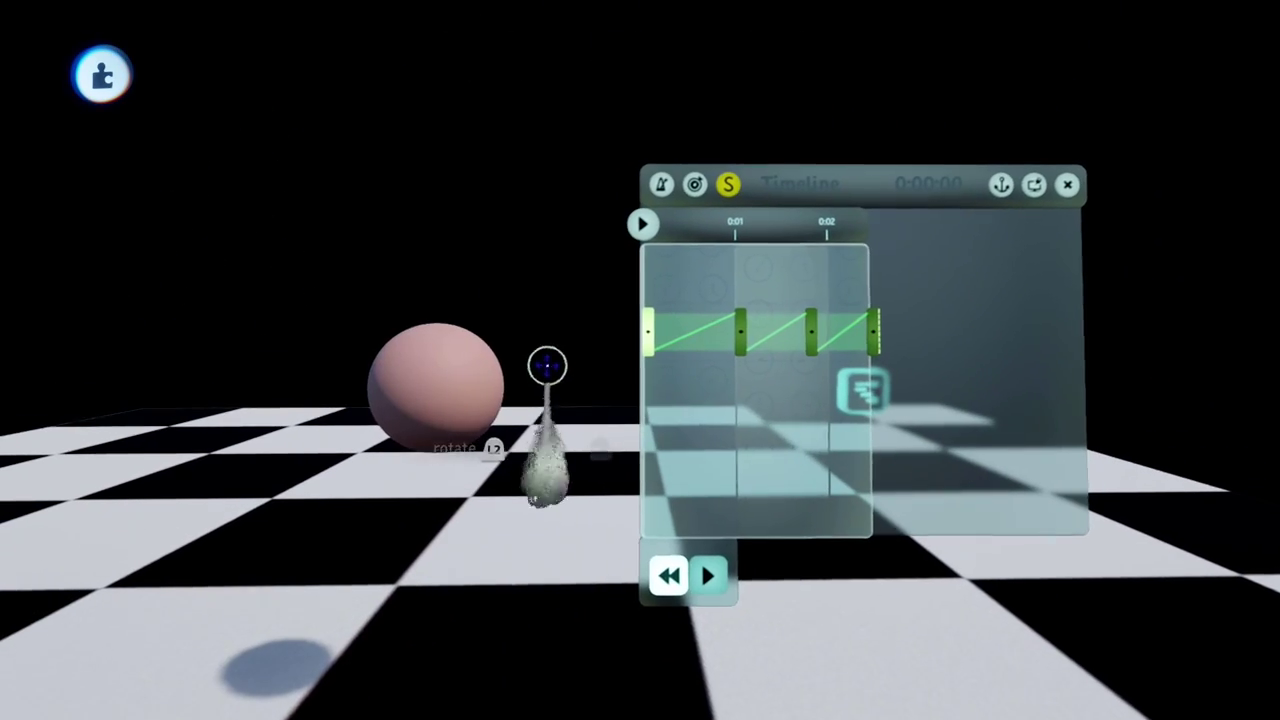
- Play the sphere's animation, select all the keyframes on its timeline and adjust their Springiness
key(Right)
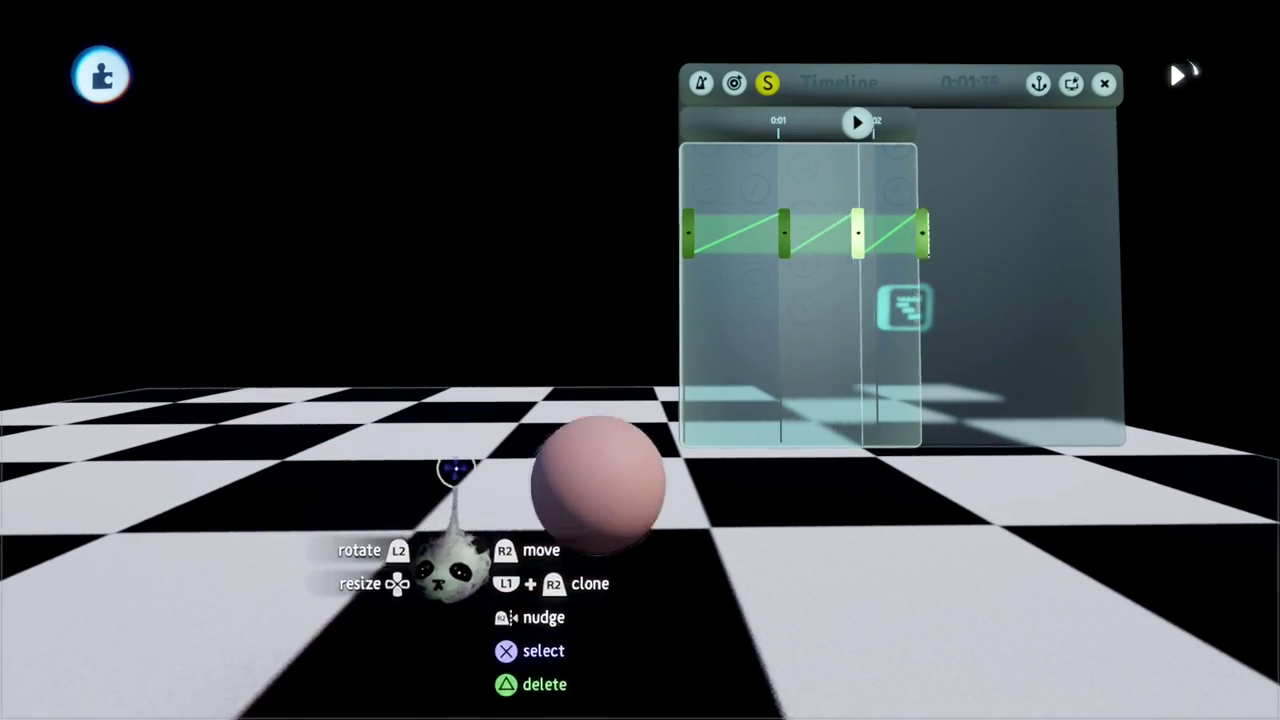
middle_drag(456, 470, 549, 390)
click(597, 312)
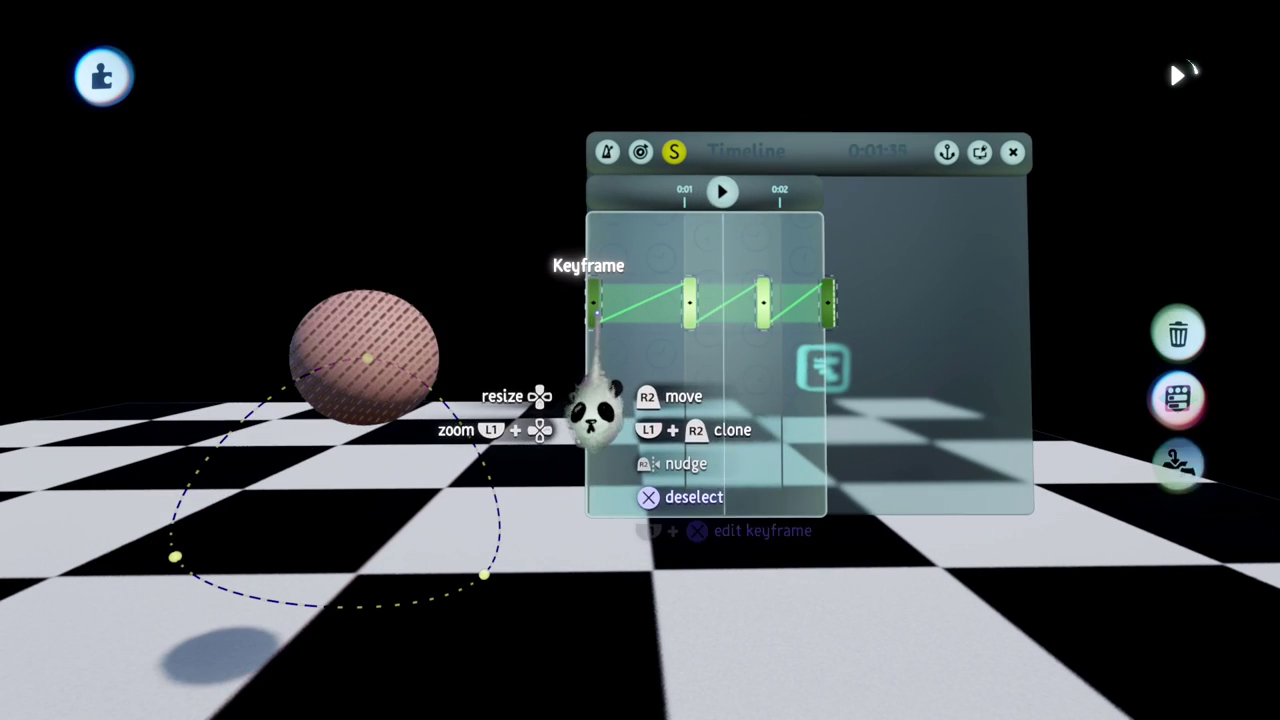
click(595, 310)
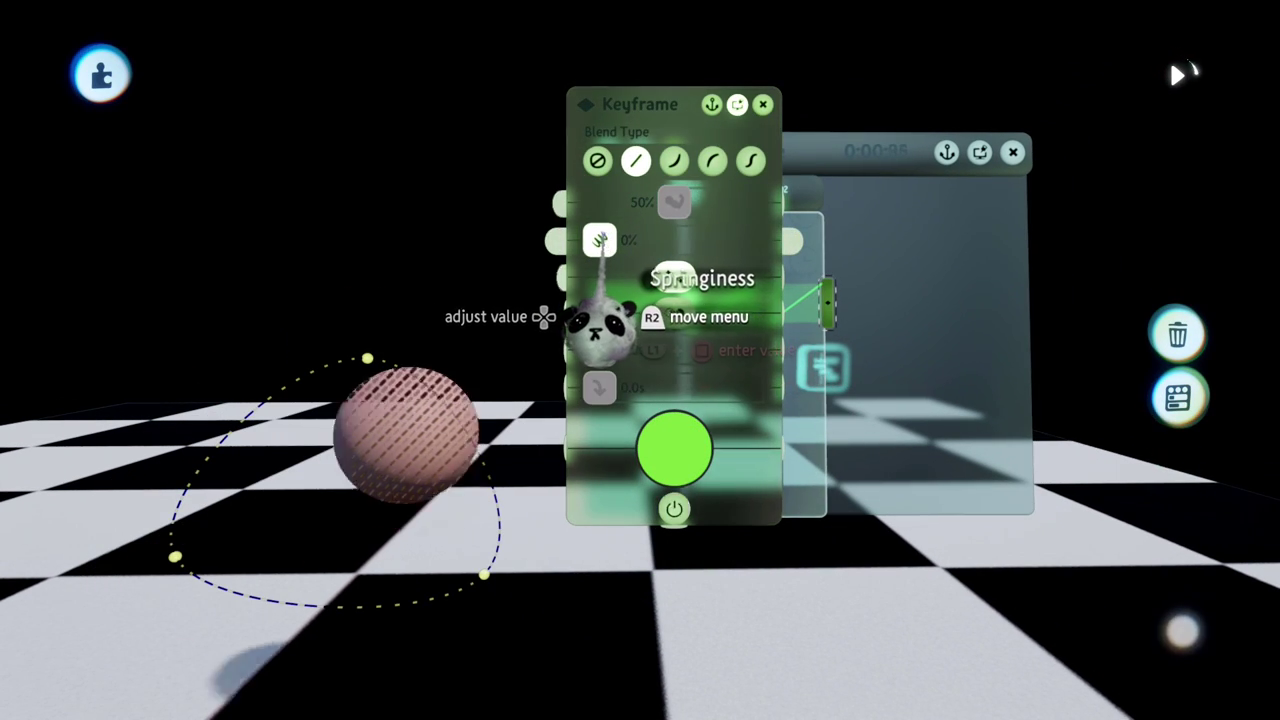
drag(600, 239, 670, 241)
key(Escape)
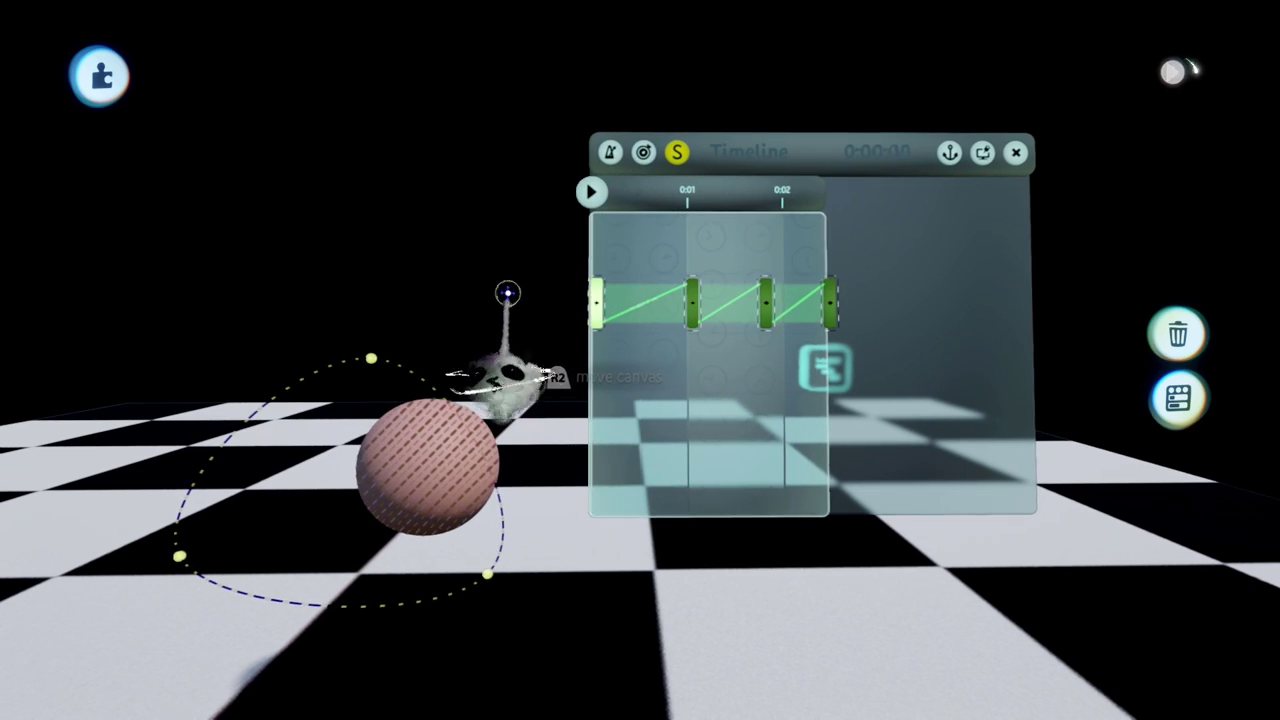
- Replay the sphere's animation and toggle the path option below Springiness in the keyframe settings
key(space)
middle_drag(527, 302, 491, 380)
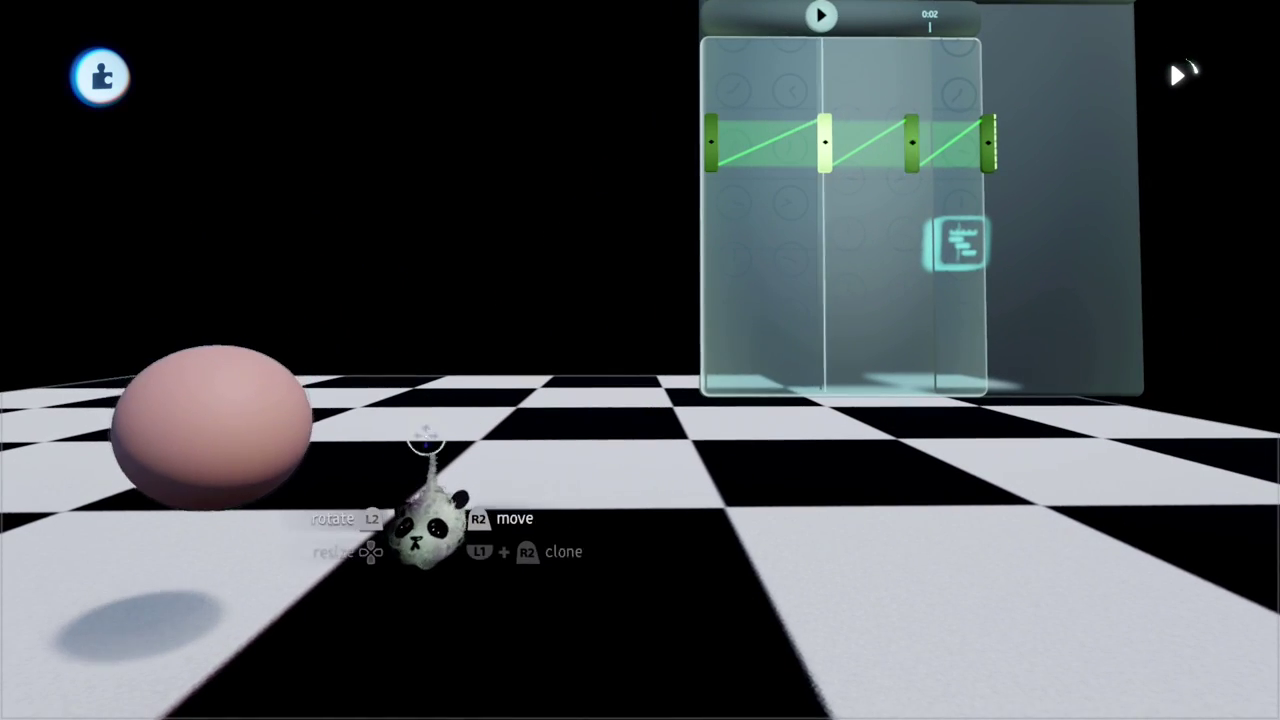
middle_drag(580, 443, 509, 337)
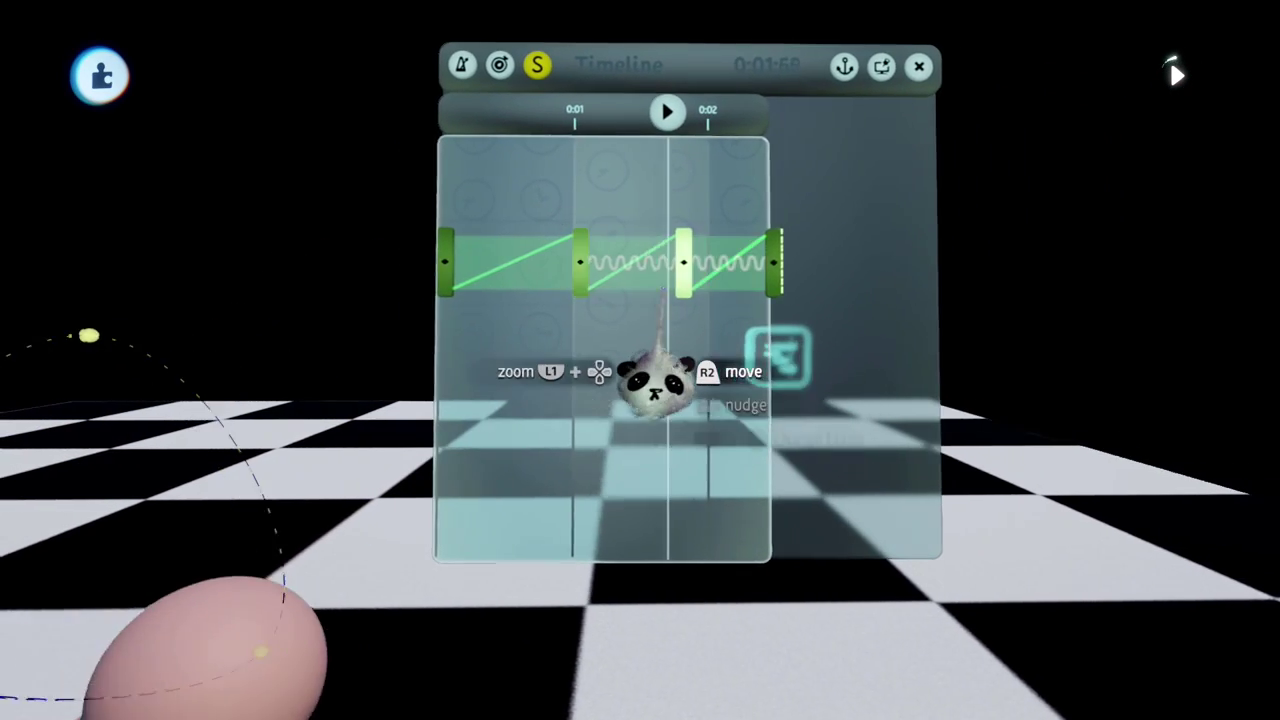
click(685, 267)
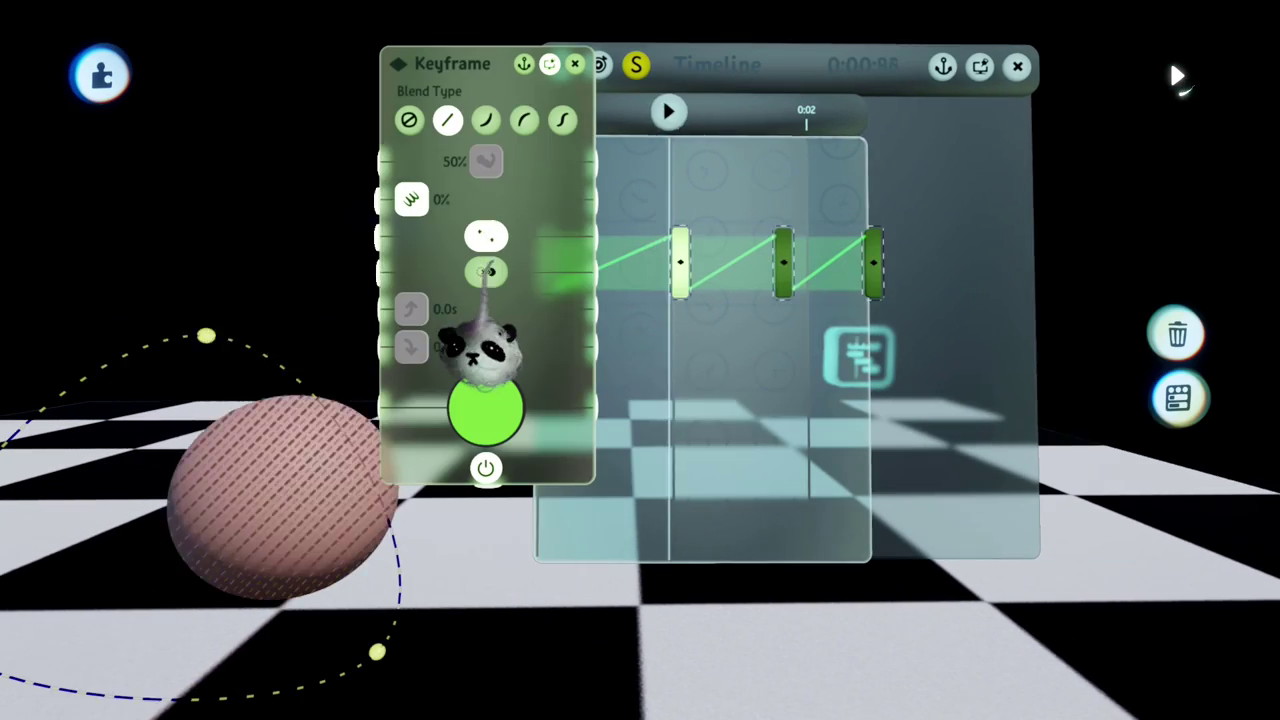
click(486, 237)
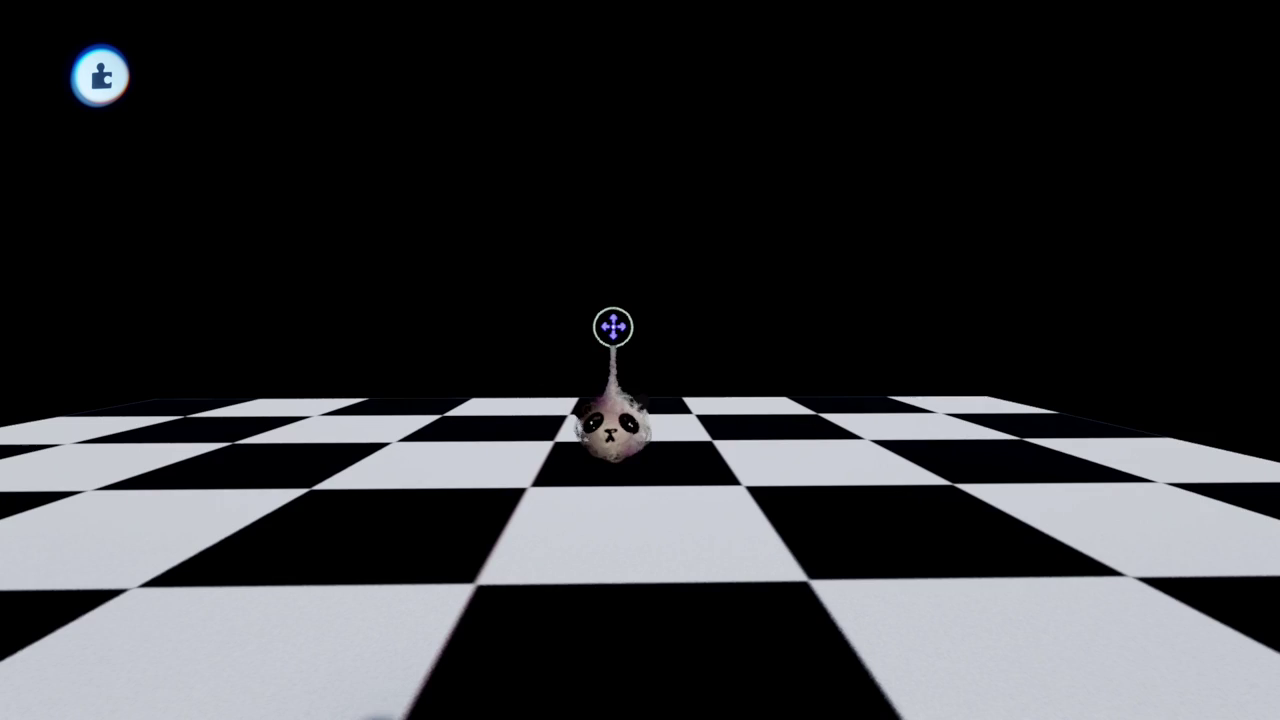
- Place a ready-made puppet on the empty checkered floor
middle_drag(613, 327, 619, 262)
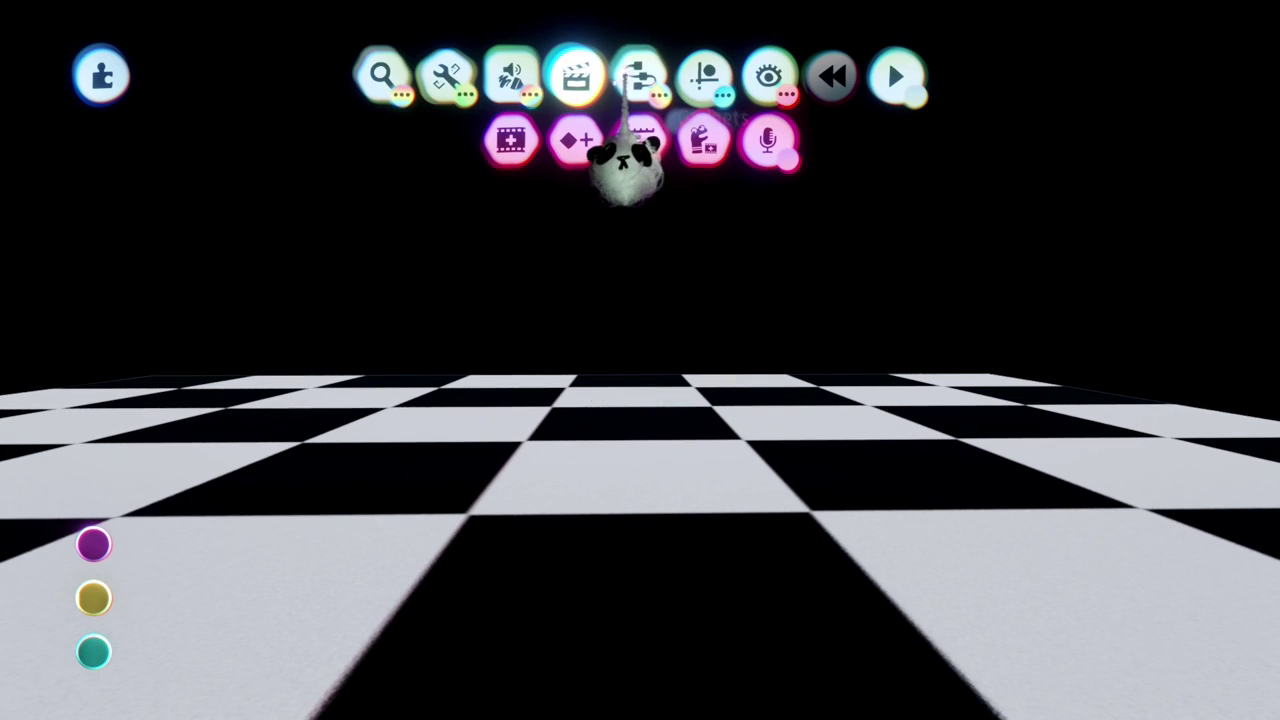
click(638, 76)
click(918, 140)
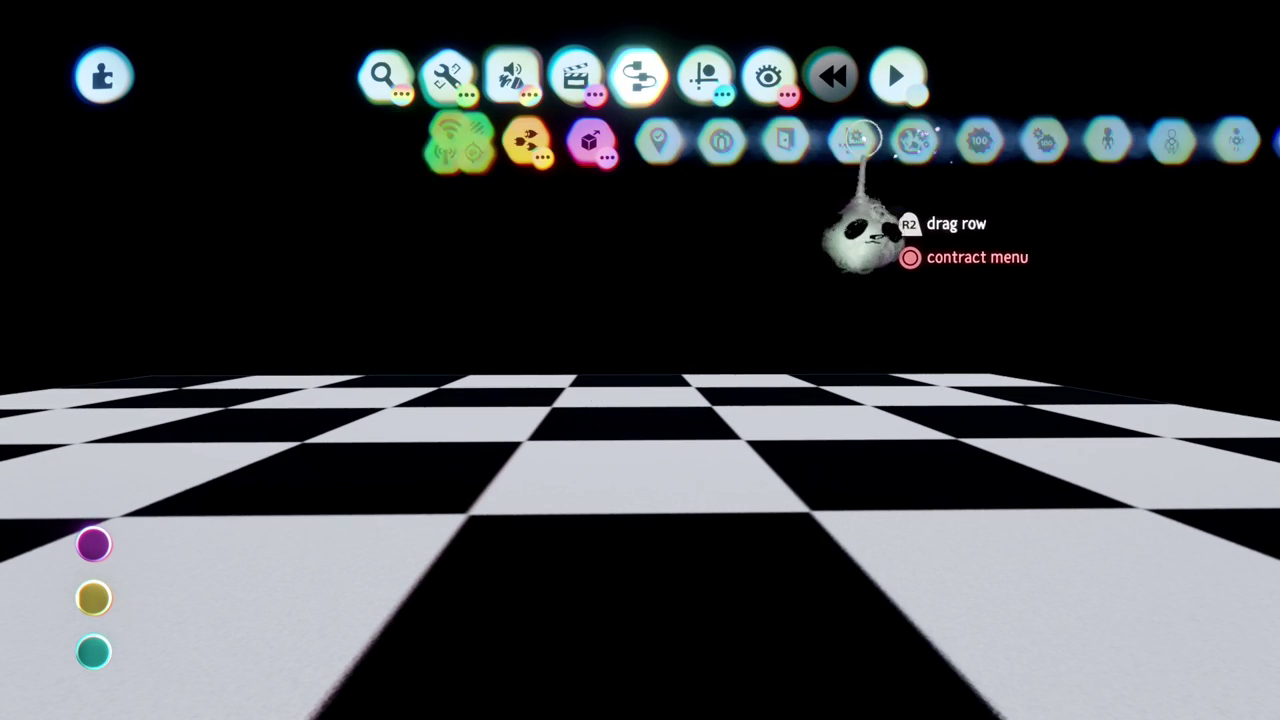
click(806, 206)
click(625, 560)
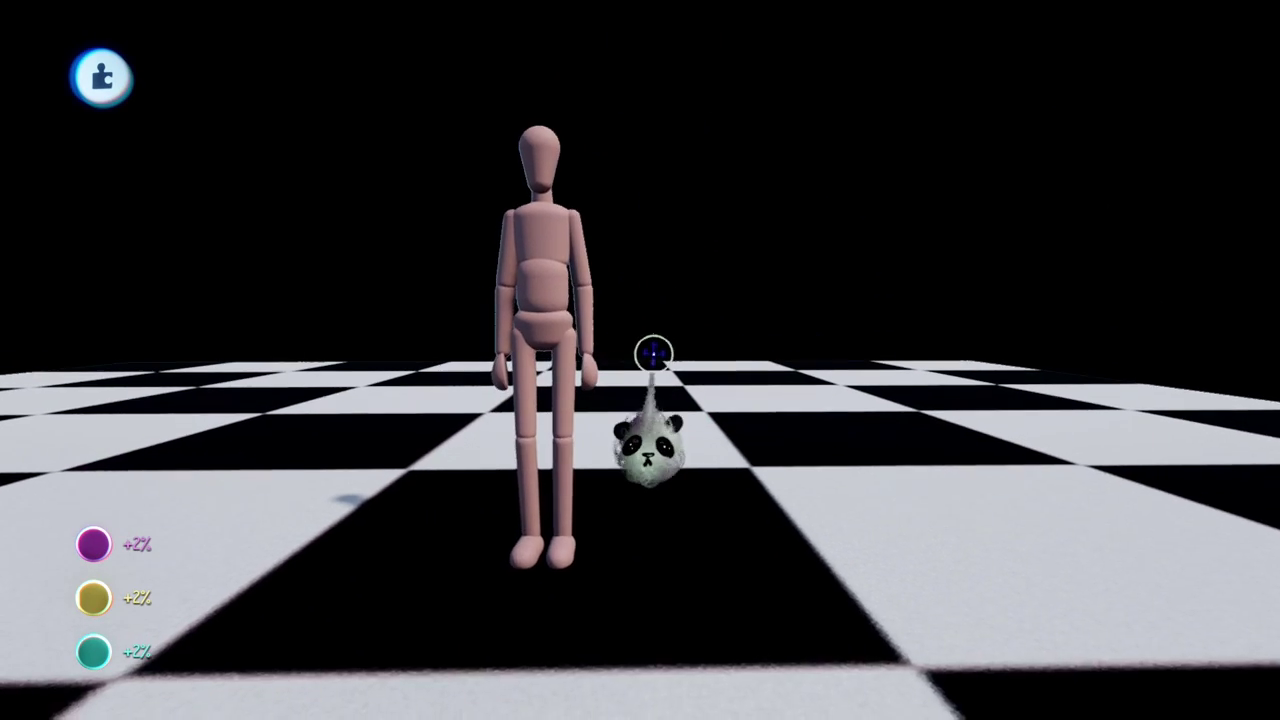
- Scope into the puppet and open its Puppet Logic microchip
click(655, 334)
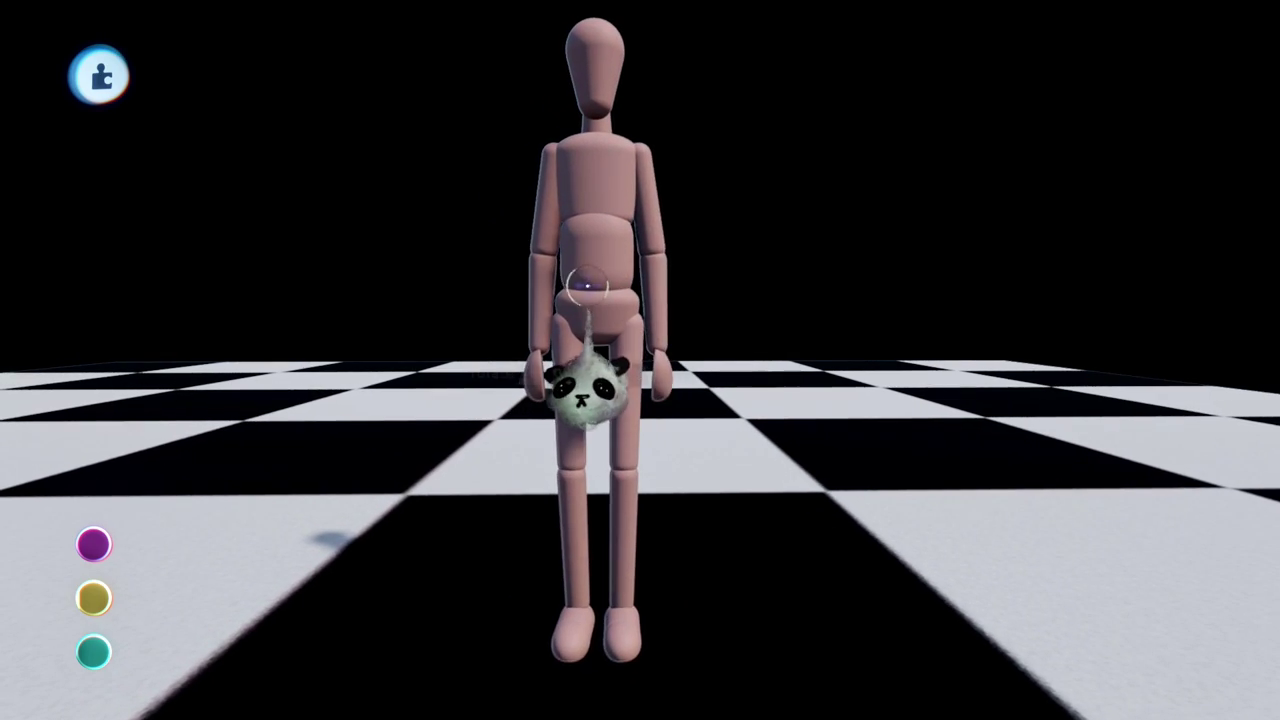
middle_drag(617, 357, 614, 380)
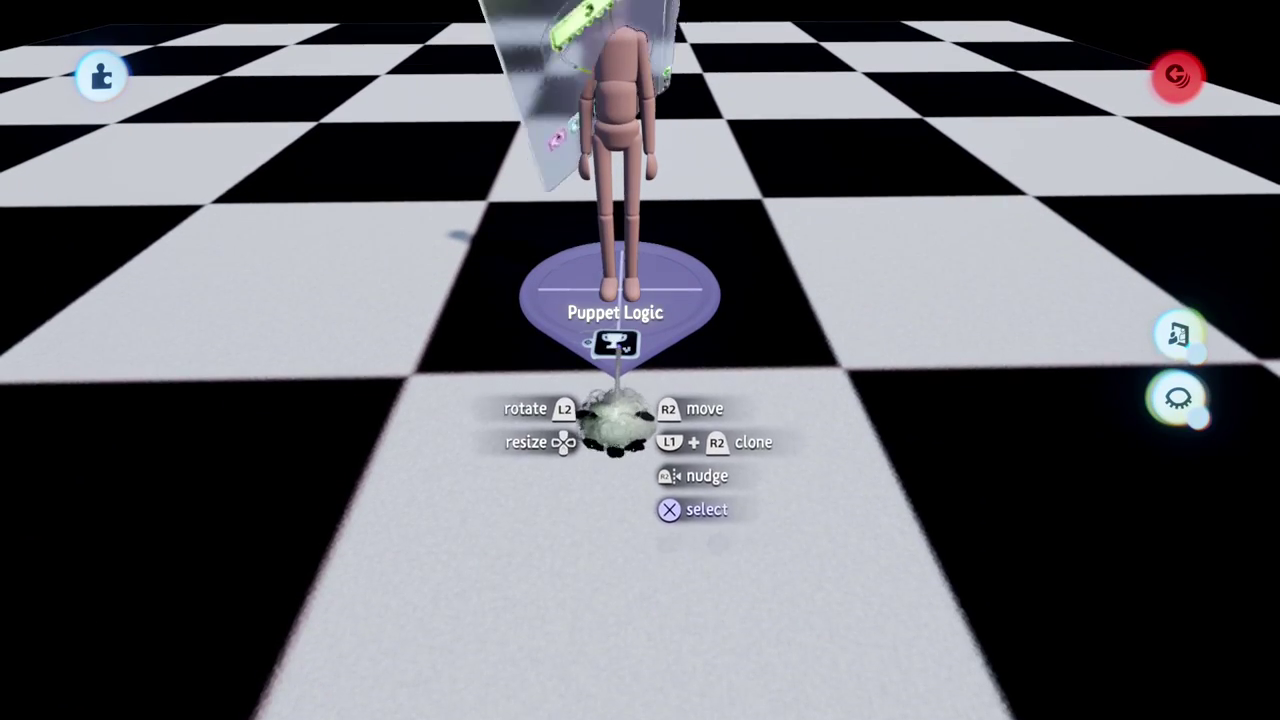
click(615, 410)
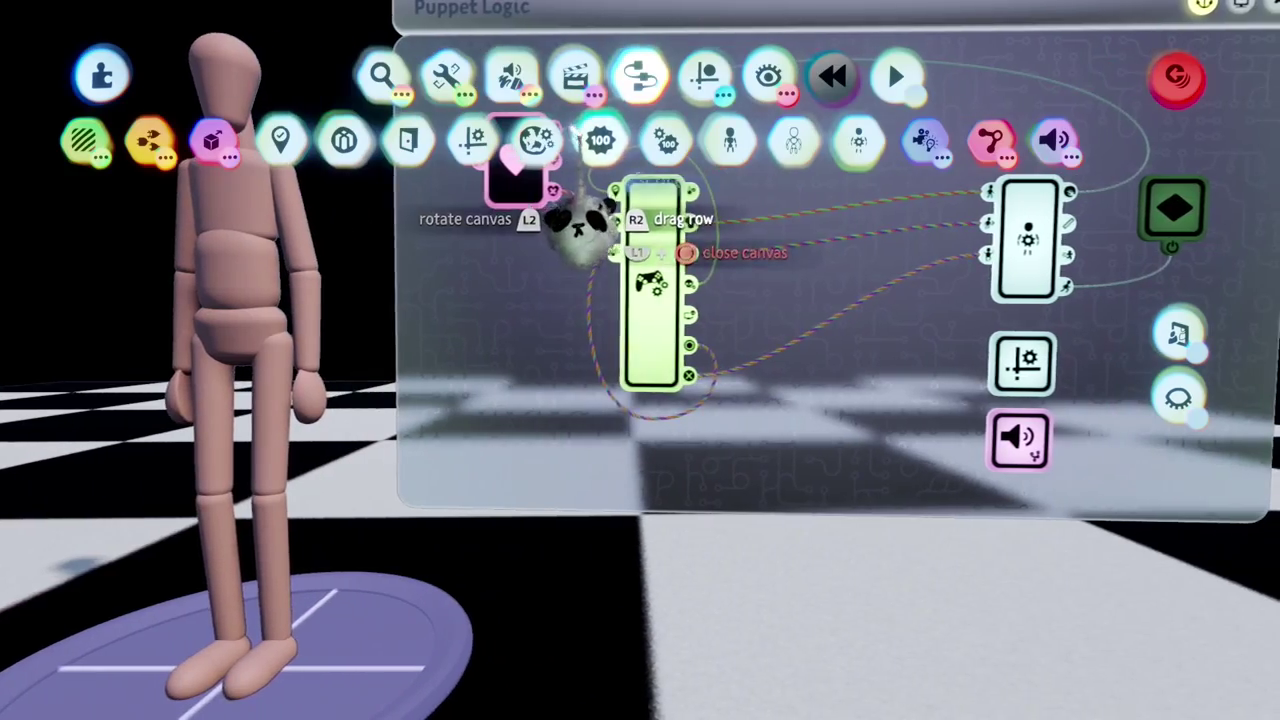
- Stamp a new microchip above the controller sensor's wires in Puppet Logic and open its canvas
key(Escape)
click(471, 140)
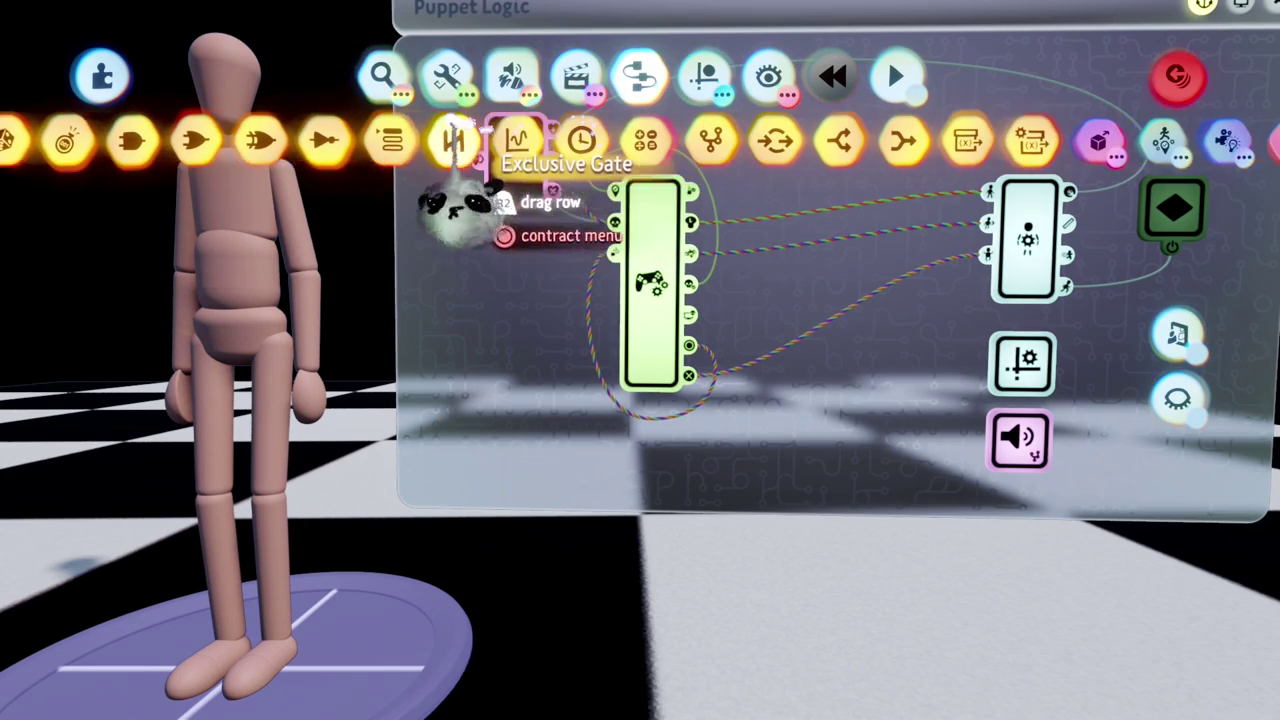
click(686, 141)
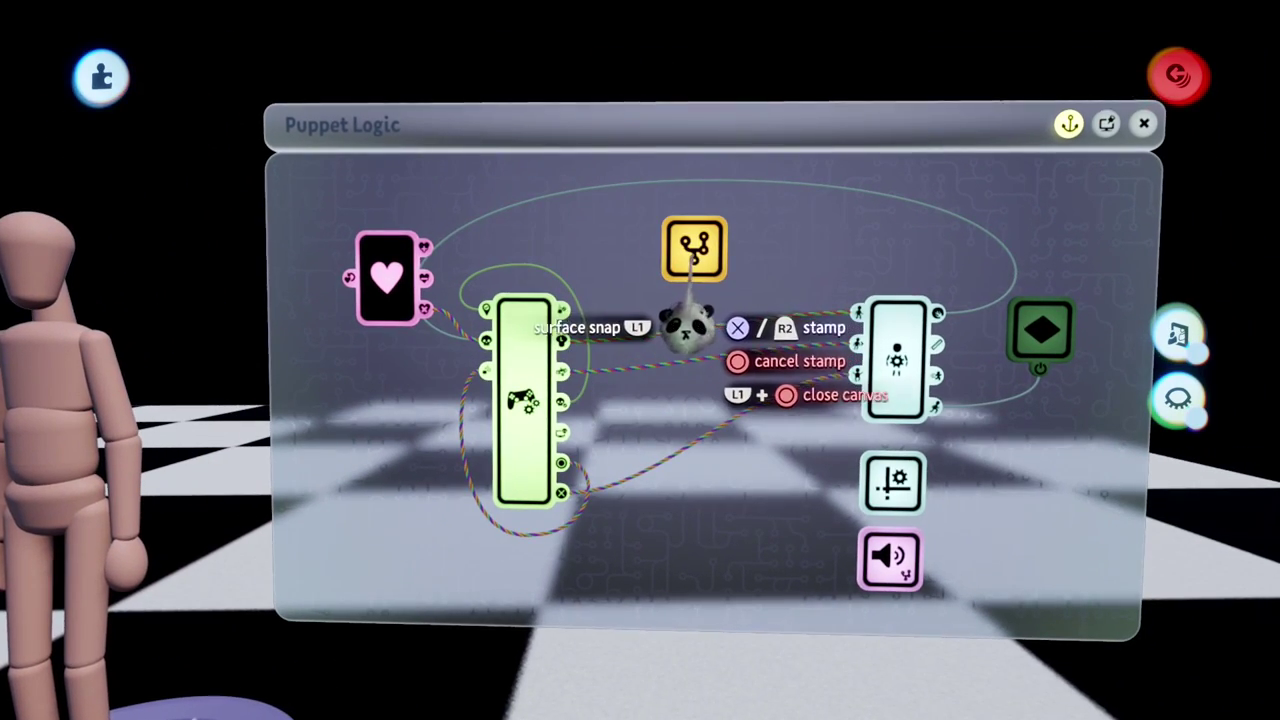
click(690, 325)
click(694, 262)
drag(680, 277, 650, 255)
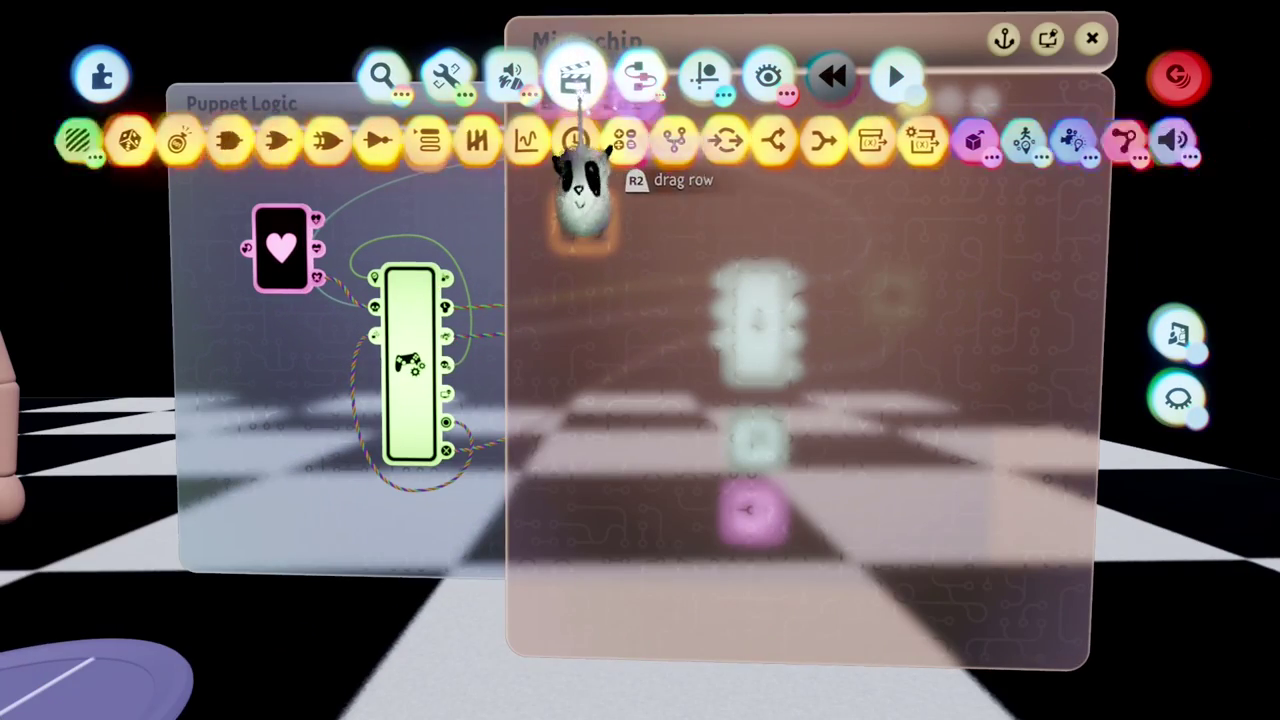
- Stamp a timeline inside the new microchip and stamp a keyframe at the timeline's start
click(577, 78)
click(642, 141)
click(694, 256)
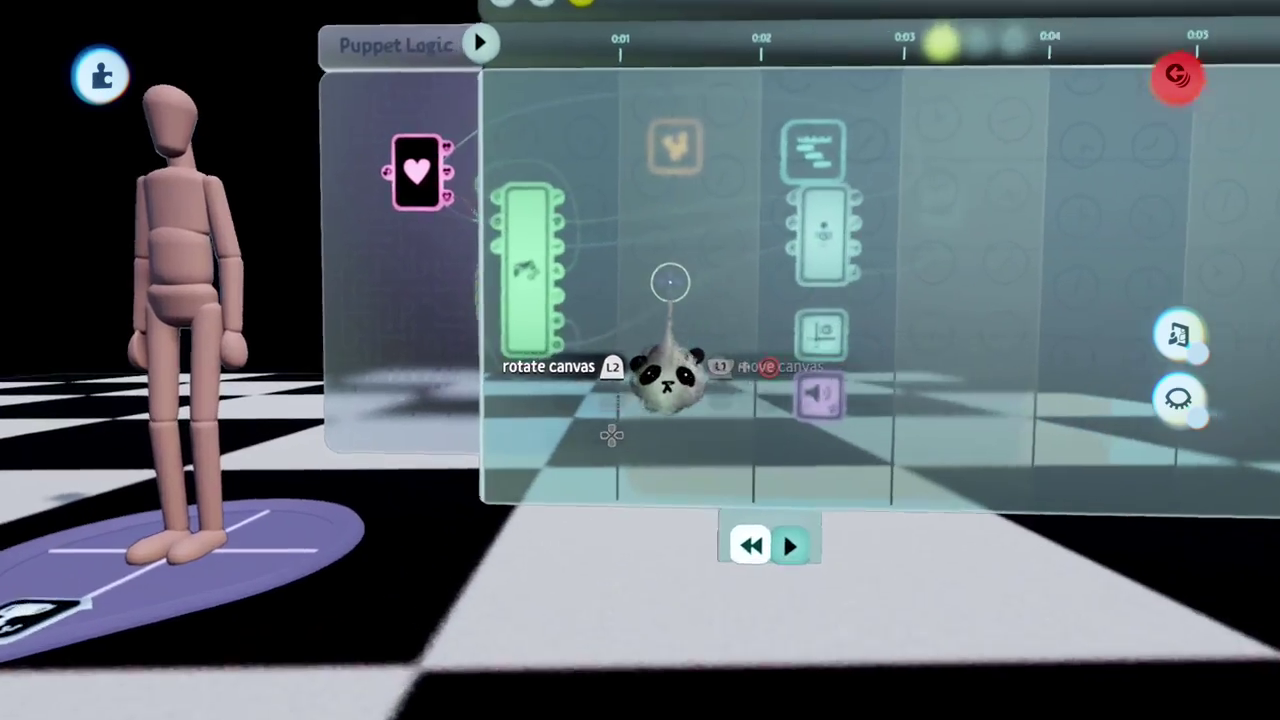
click(580, 141)
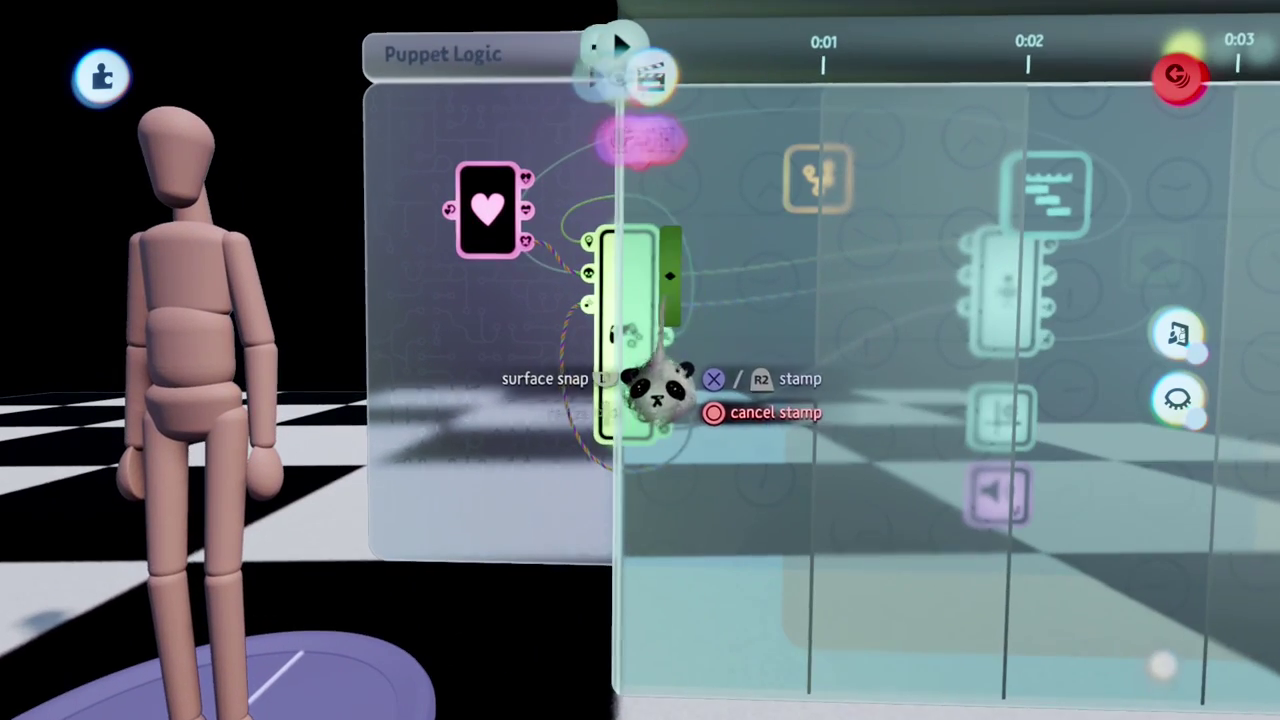
click(628, 326)
- Shorten the timeline and add a second keyframe at 0:00:60, opened for recording
scroll(627, 328, up, 3)
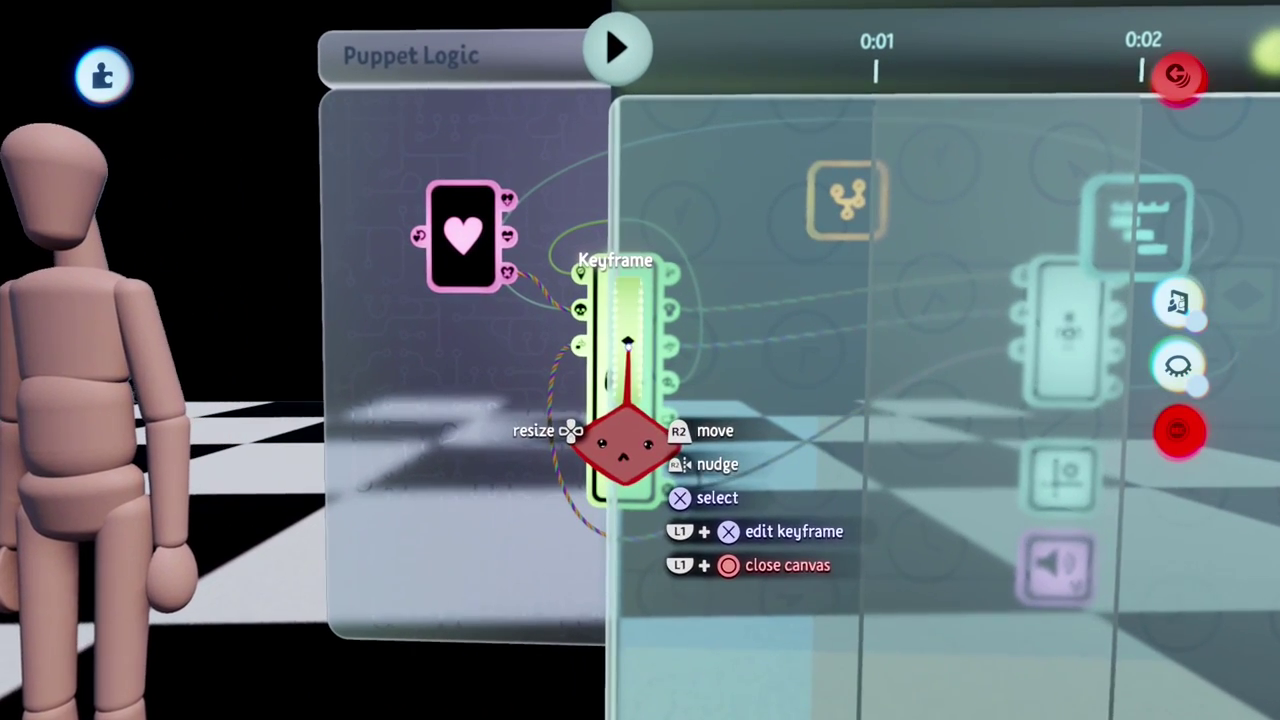
mouse_move(638, 350)
middle_down()
mouse_move(519, 168)
mouse_move(600, 296)
middle_up()
scroll(612, 376, up, 3)
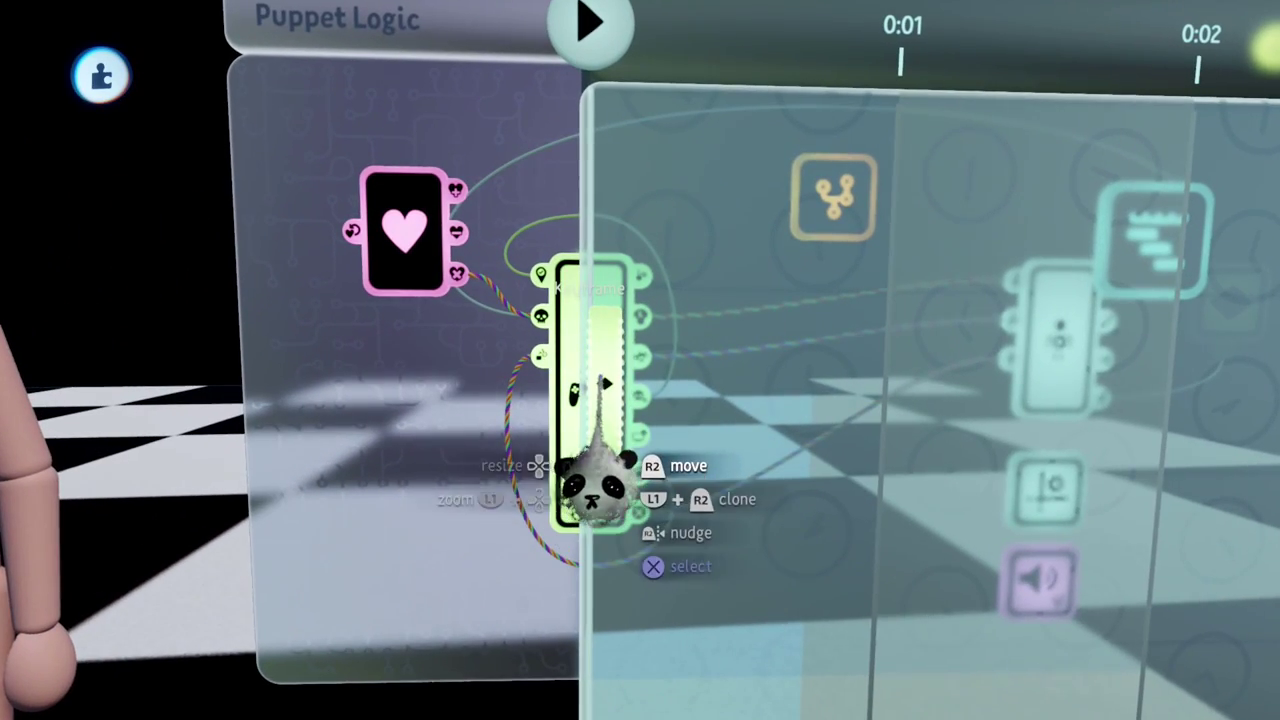
scroll(604, 418, down, 3)
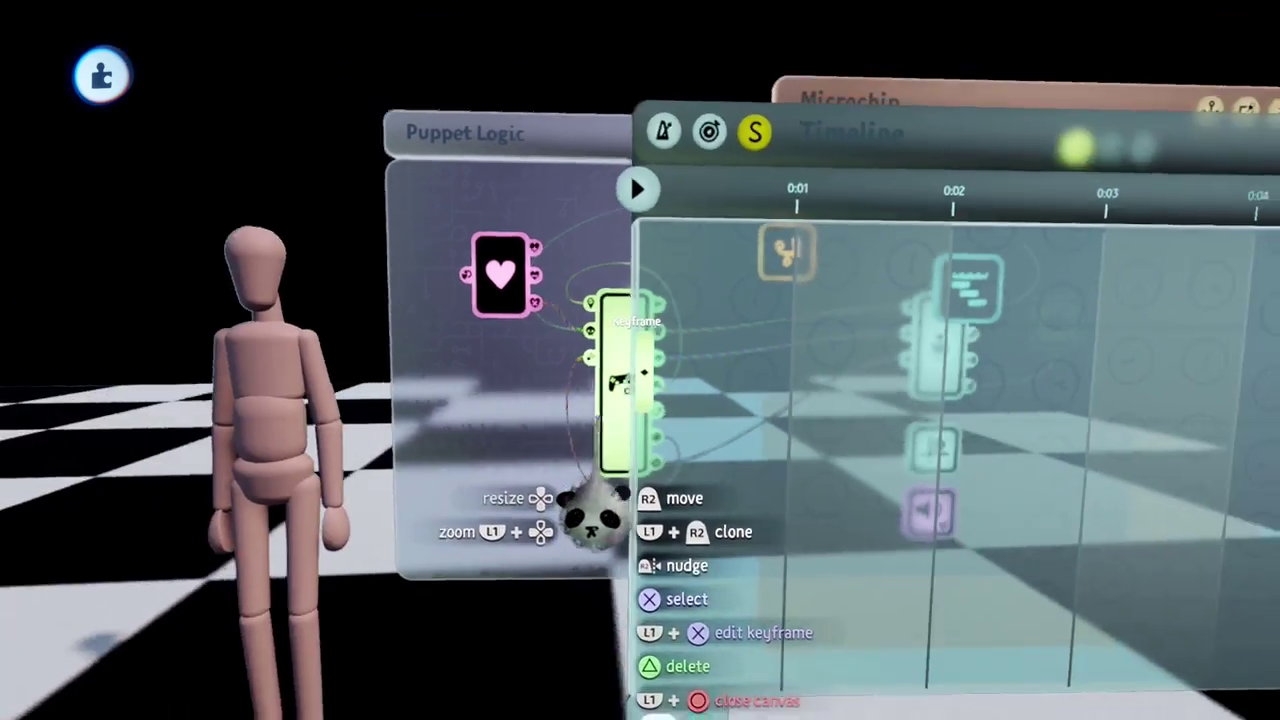
scroll(597, 410, up, 3)
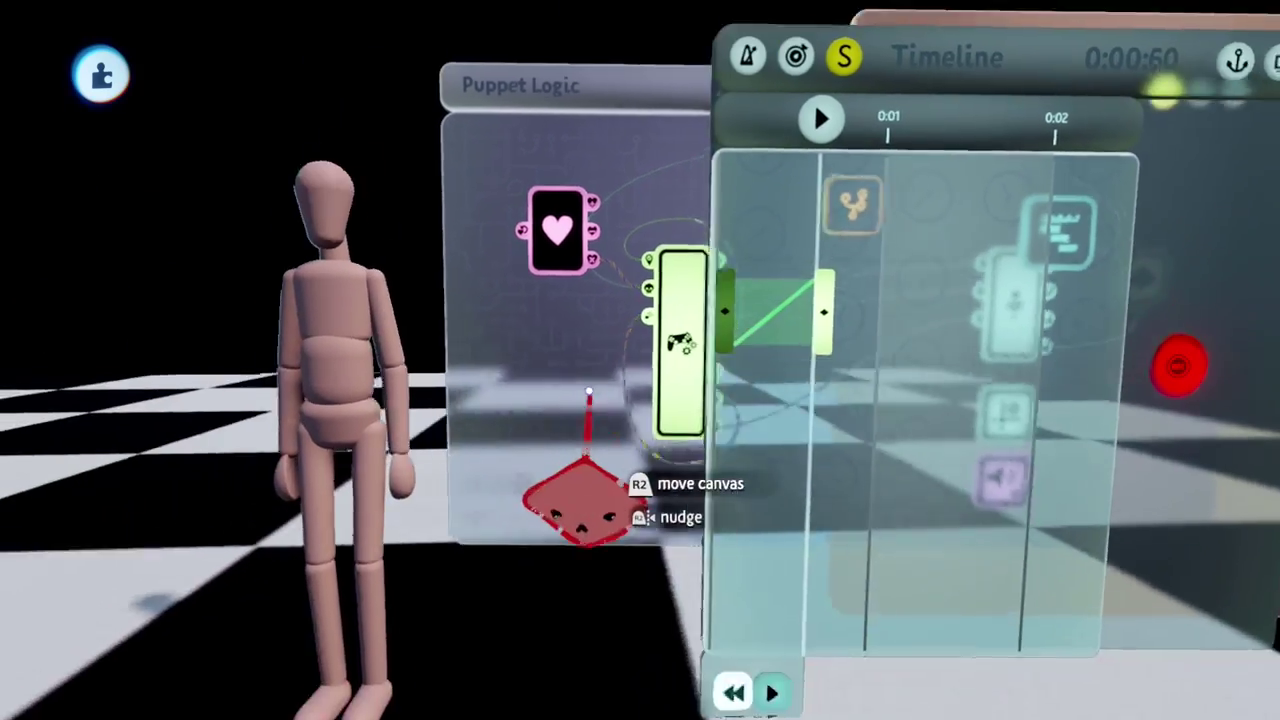
- Try posing the puppet's right arm by its hand and its leg by the foot in the recording keyframe
middle_drag(589, 391, 583, 325)
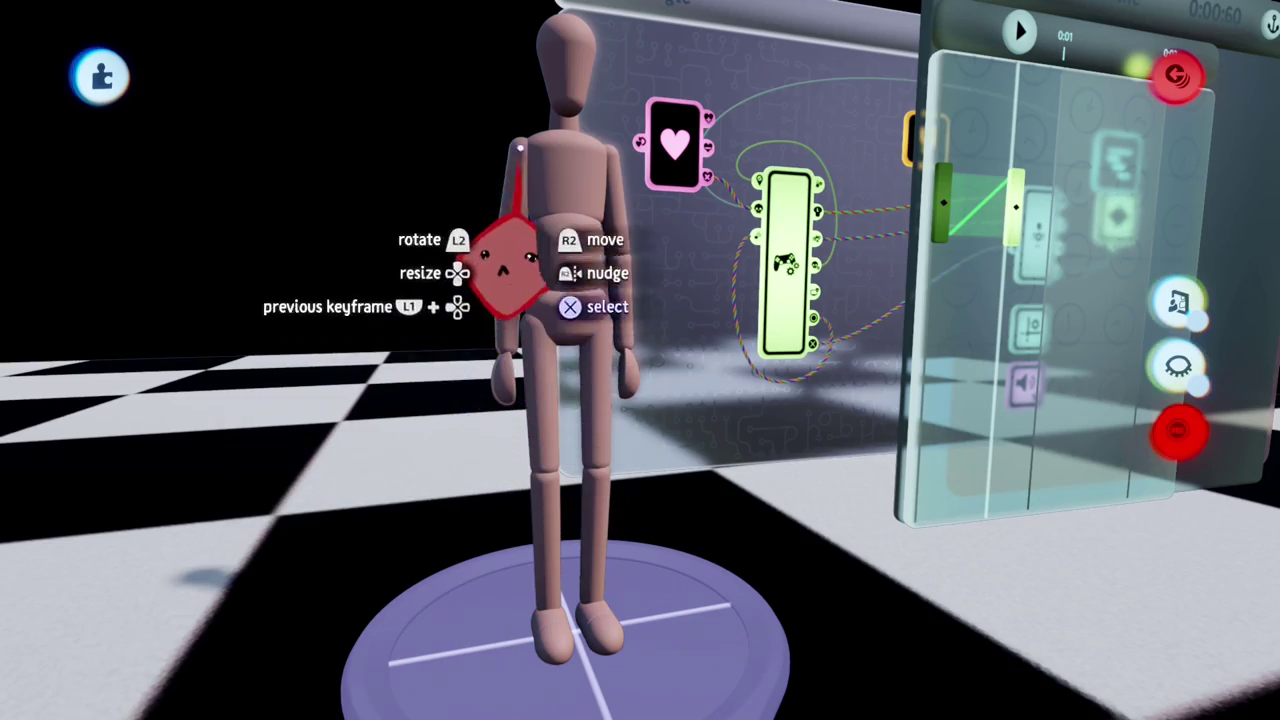
middle_drag(560, 237, 638, 422)
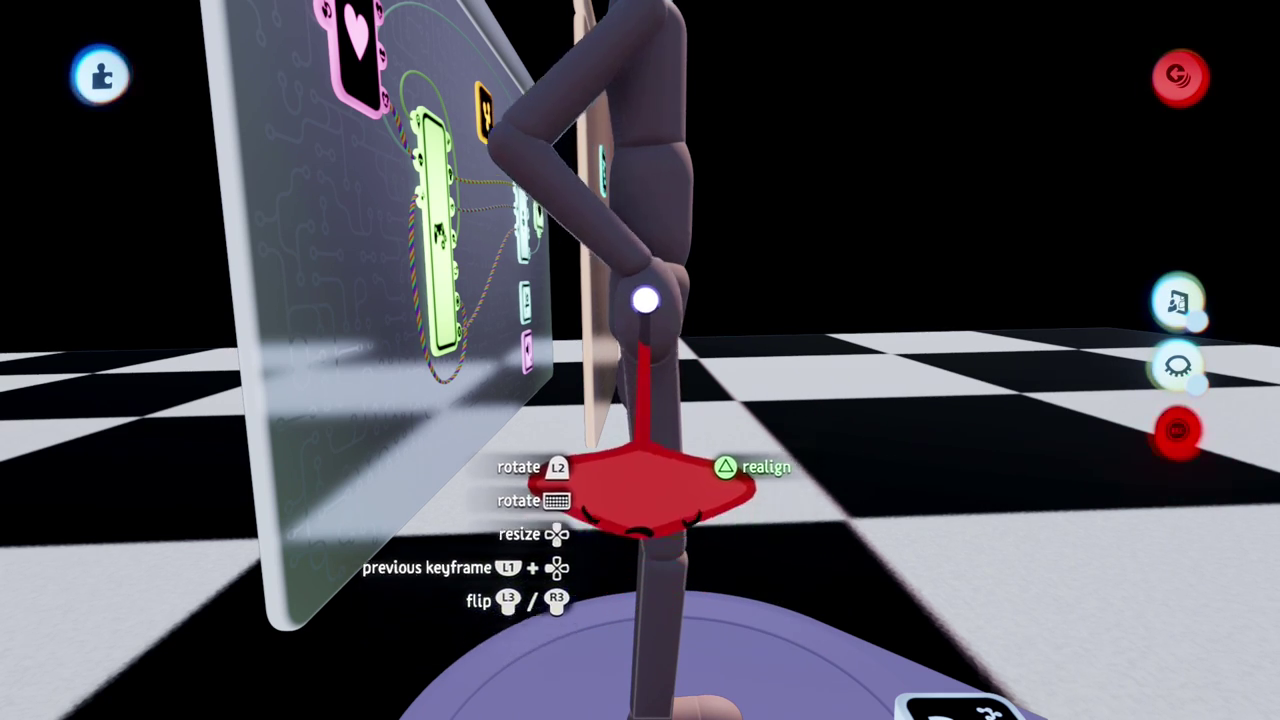
drag(645, 300, 671, 381)
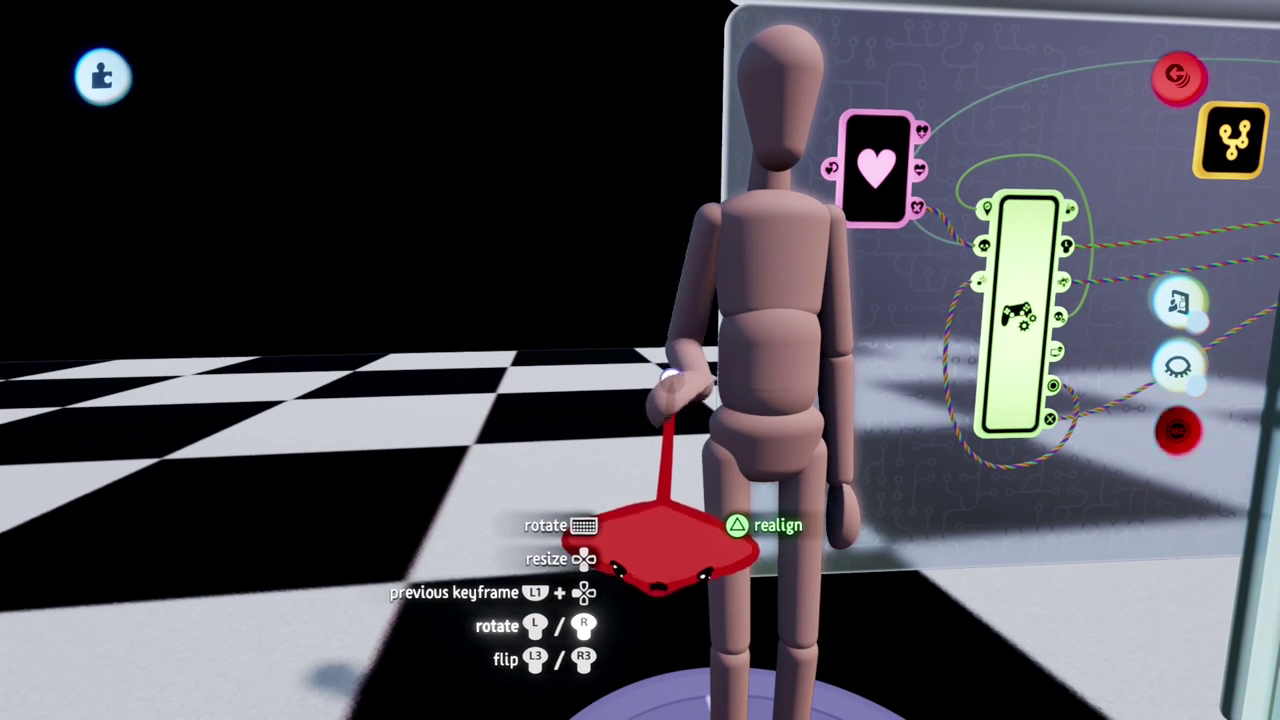
drag(665, 381, 623, 356)
drag(643, 306, 691, 394)
drag(790, 366, 600, 410)
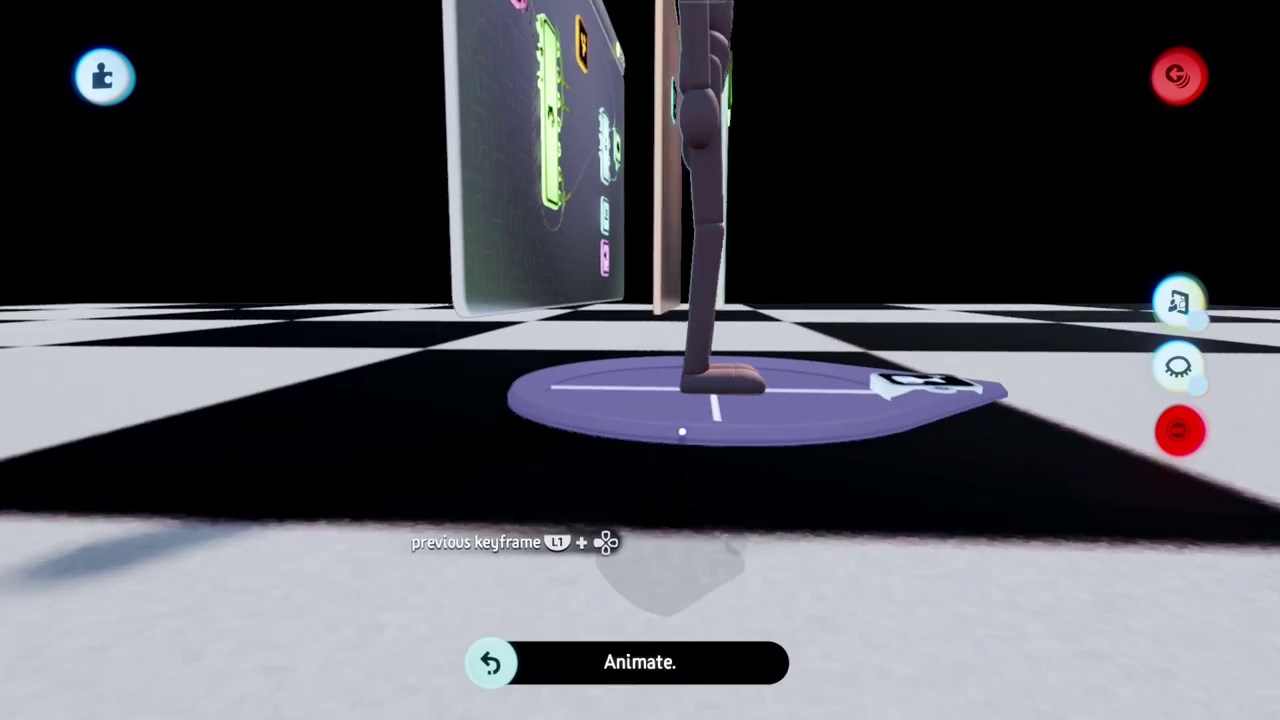
scroll(680, 431, up, 5)
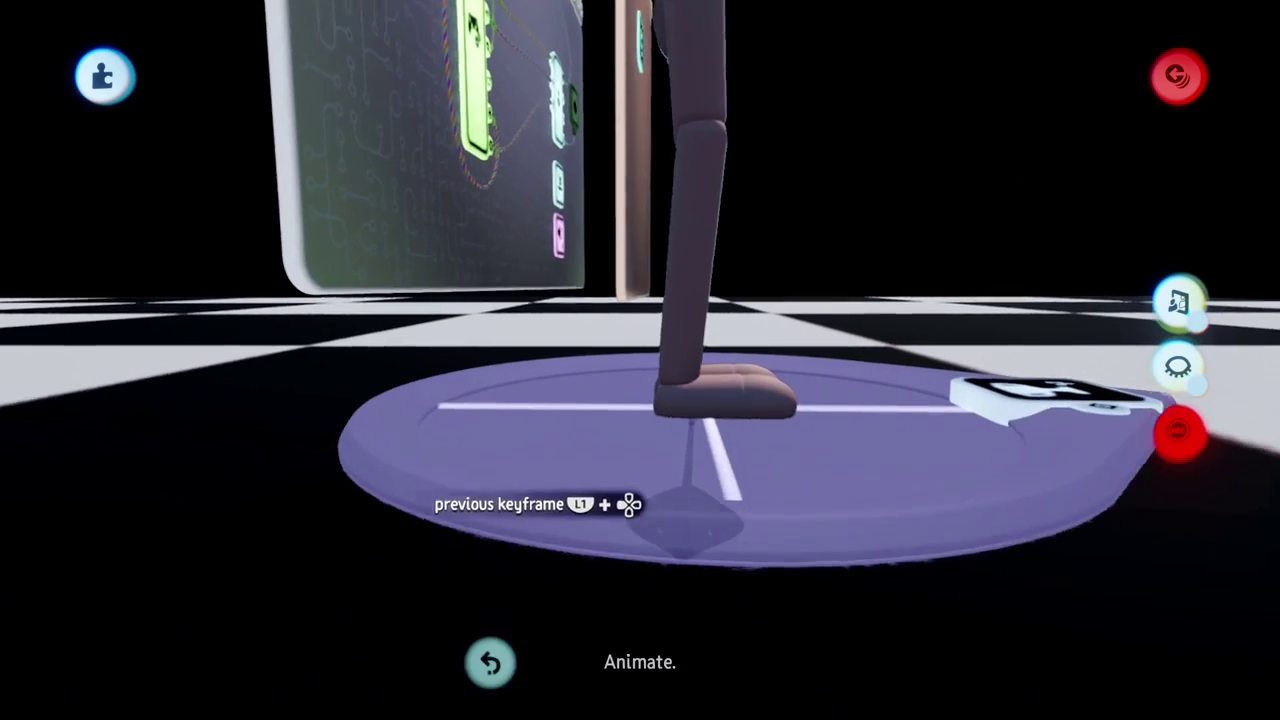
drag(659, 412, 637, 446)
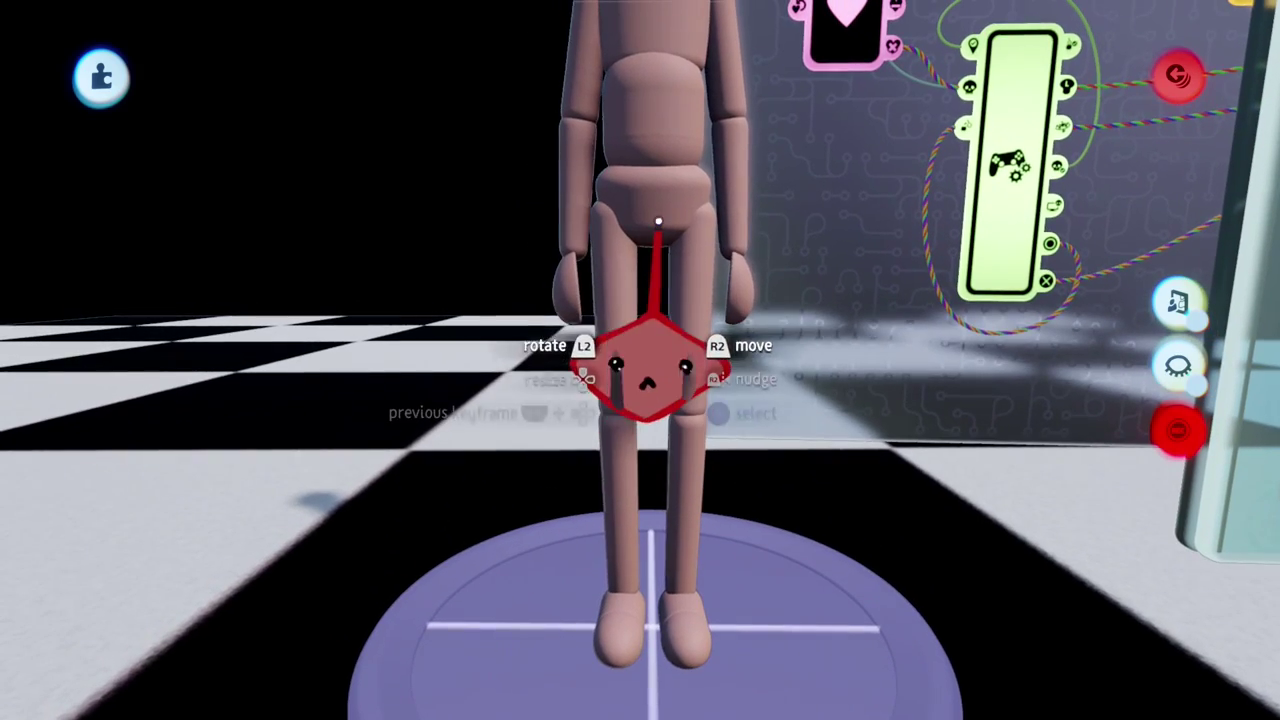
- Raise the puppet's right arm forward with a bent elbow in the recording keyframe
scroll(655, 250, down, 1)
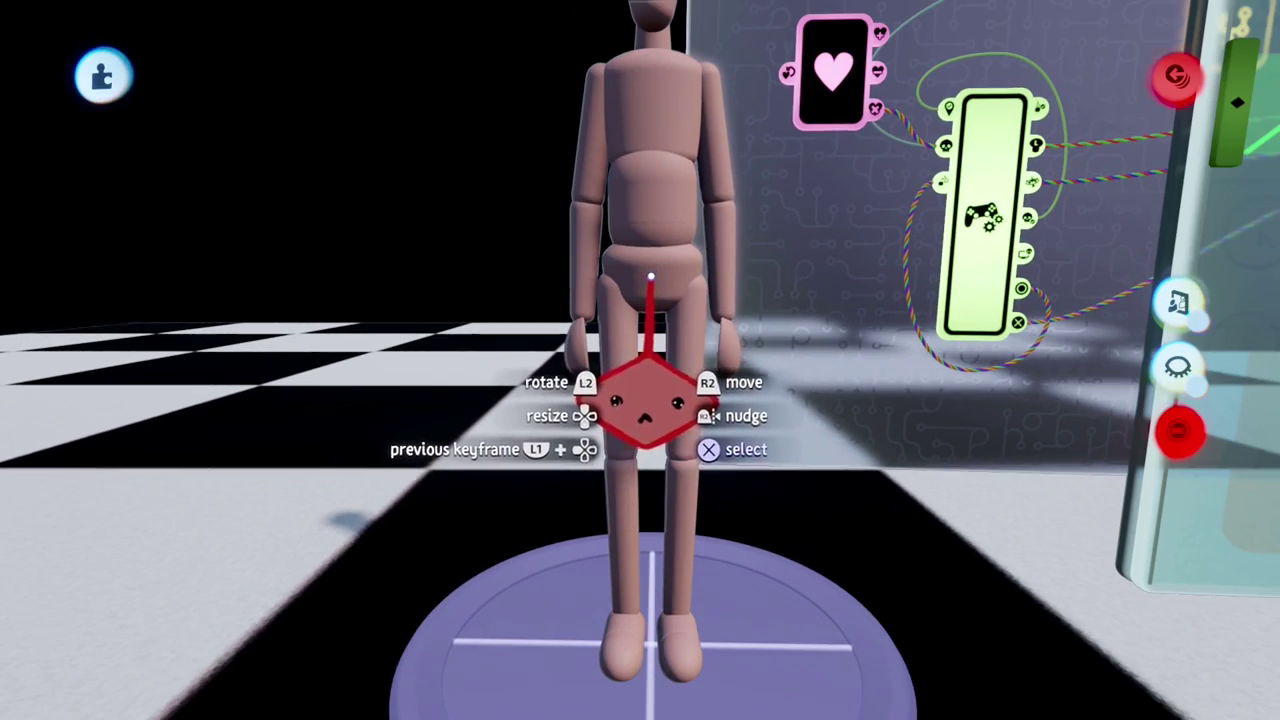
middle_drag(651, 276, 652, 222)
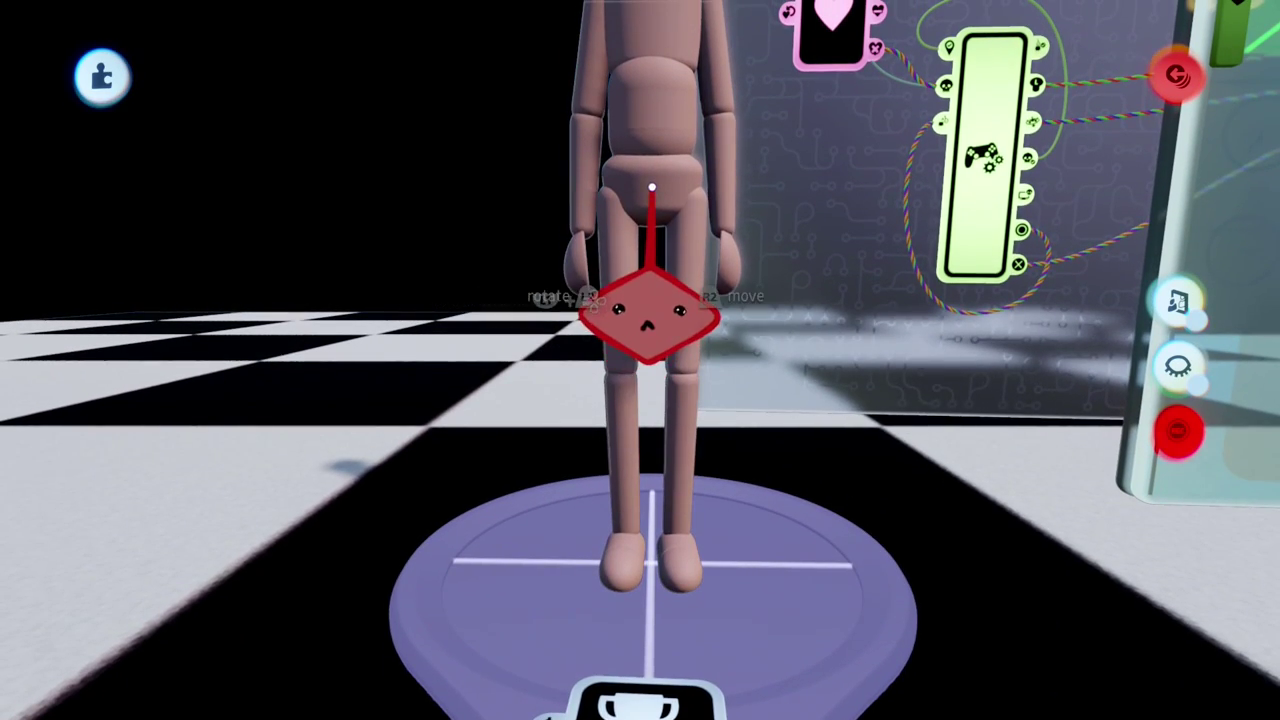
drag(660, 375, 665, 296)
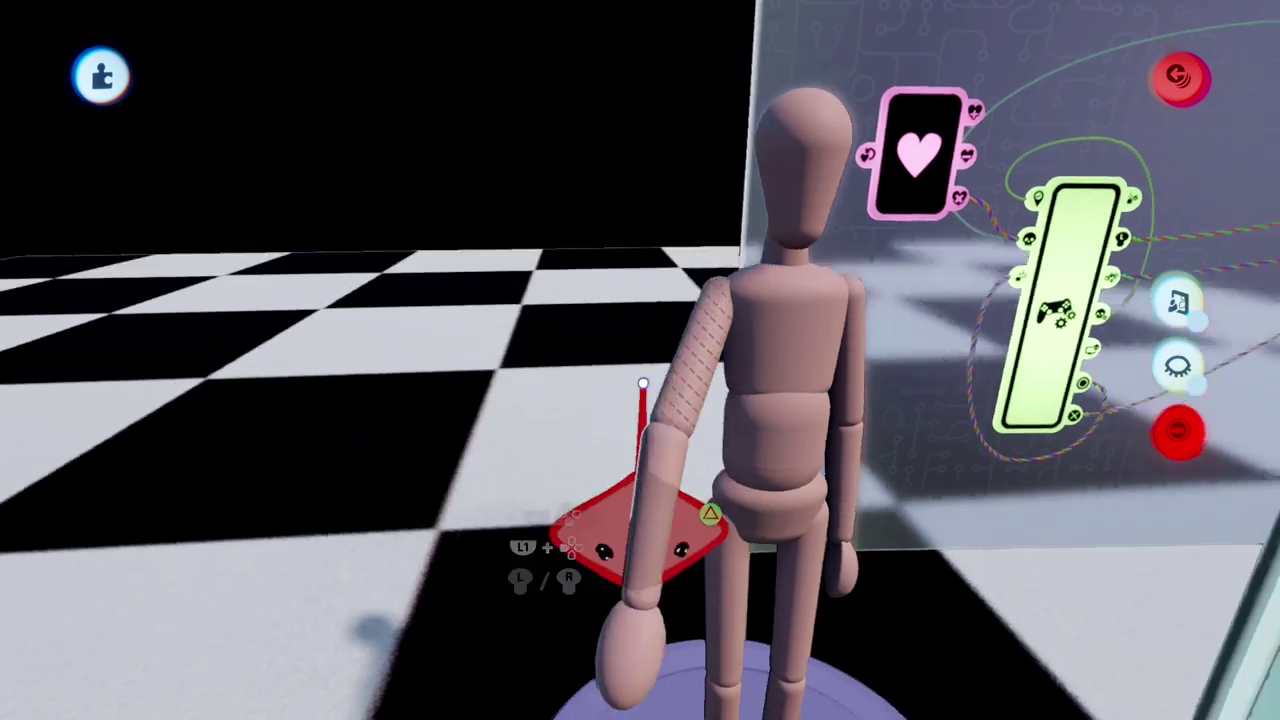
drag(715, 519, 745, 497)
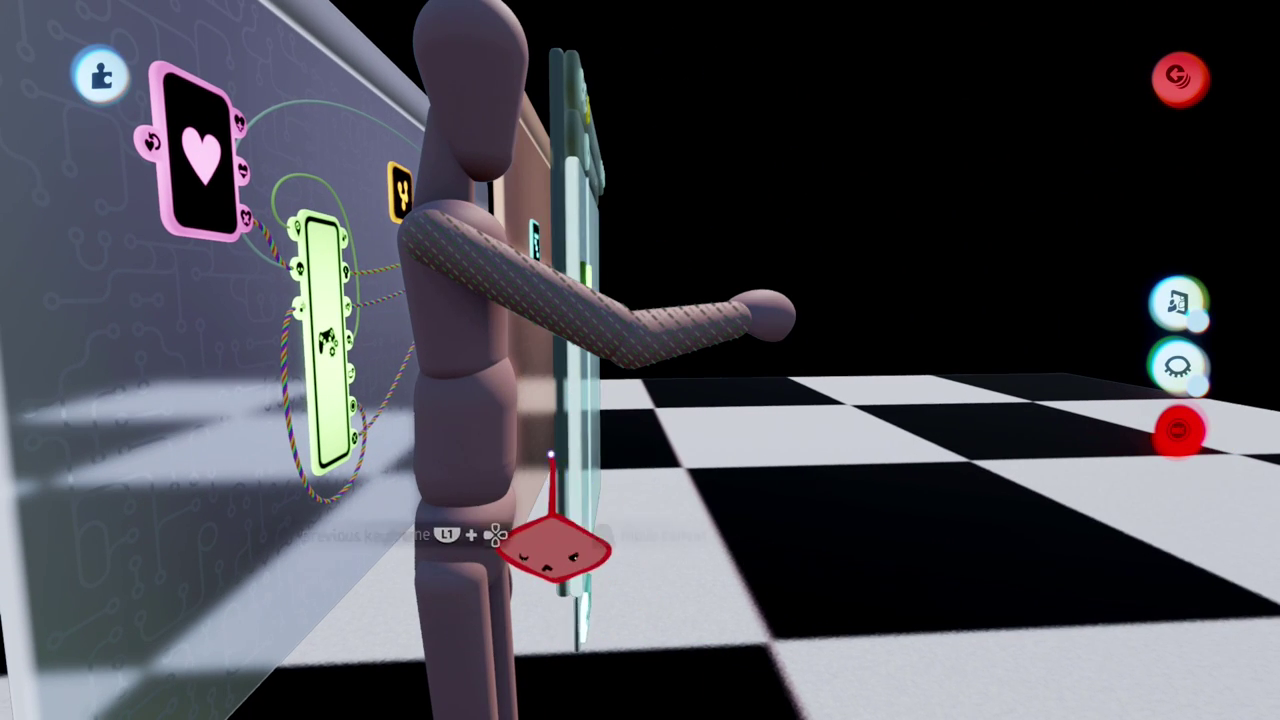
- Pose the puppet's torso, arms and legs into a wide stride in the recording keyframe, and finish recording
middle_drag(571, 322, 573, 471)
drag(573, 471, 597, 460)
middle_drag(597, 460, 576, 298)
middle_drag(548, 388, 600, 460)
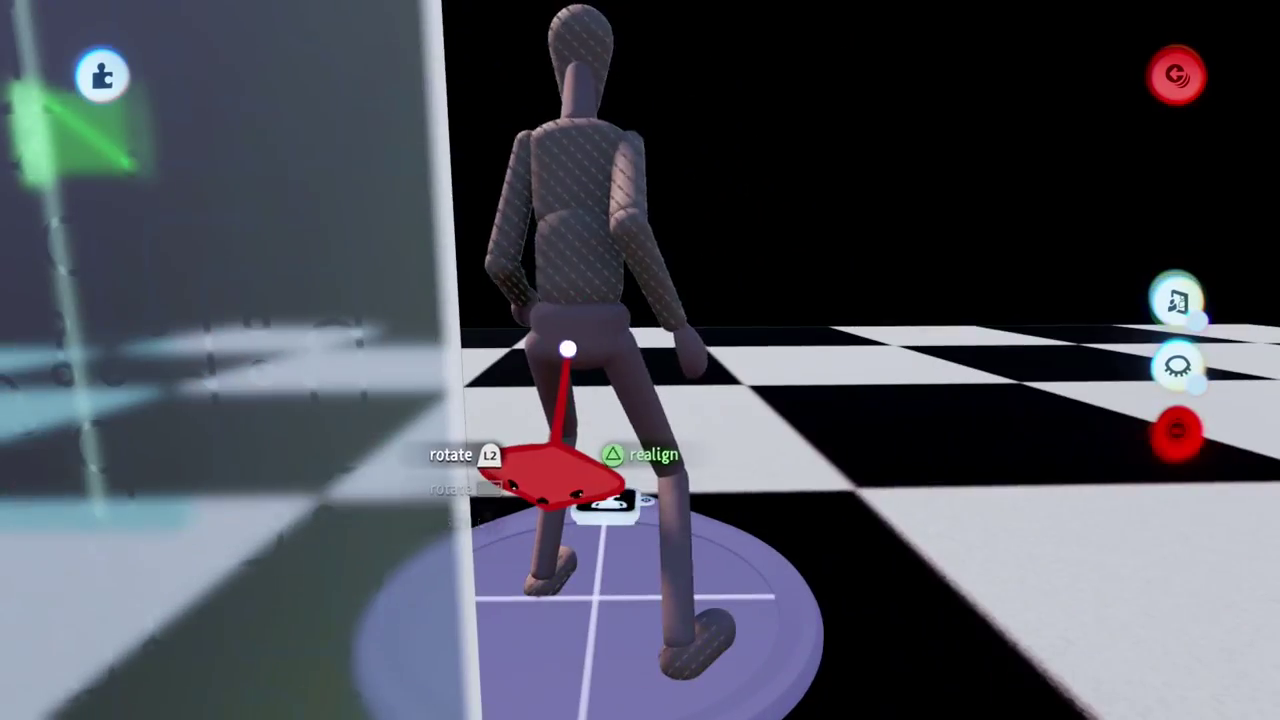
middle_drag(568, 348, 499, 337)
key(Escape)
- Add a third keyframe after the second and pose the puppet in a crouch with bent arms
middle_drag(485, 420, 525, 510)
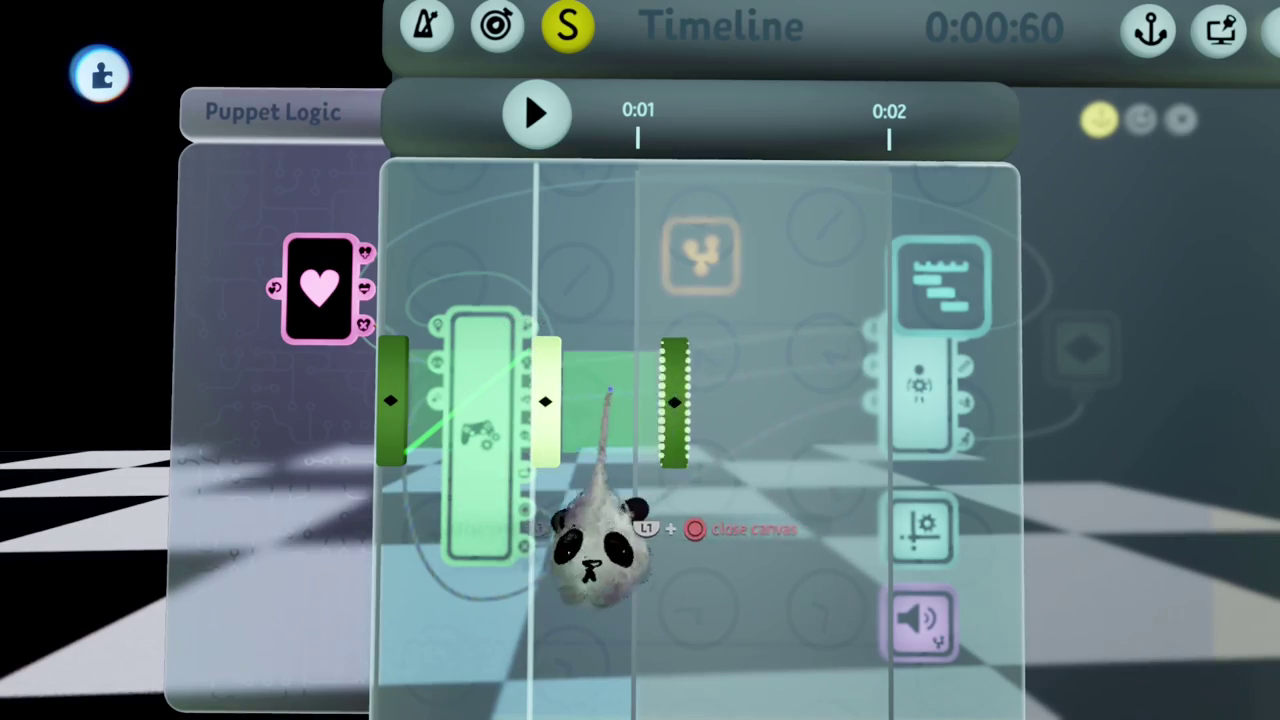
middle_drag(657, 388, 553, 370)
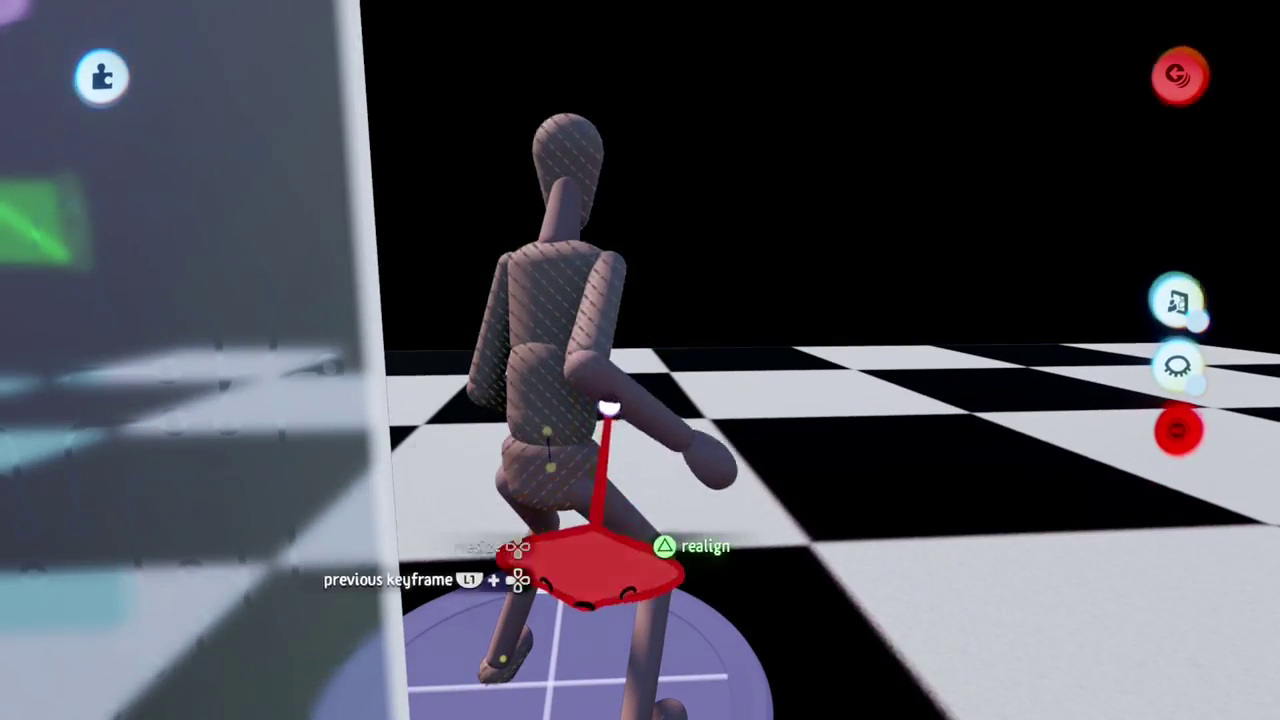
middle_drag(611, 403, 557, 300)
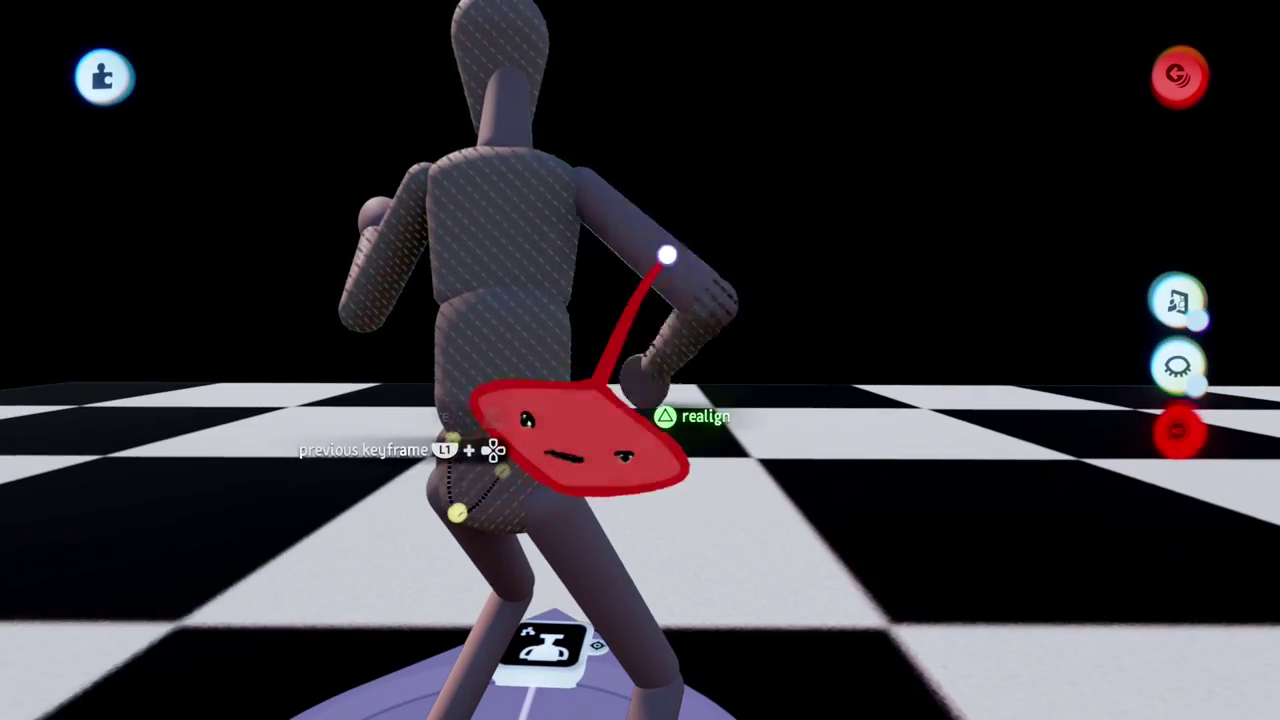
- Pose the puppet with one arm thrust forward in a widened fourth keyframe, and add a fifth keyframe after it
middle_drag(666, 255, 527, 520)
middle_drag(533, 470, 575, 204)
middle_drag(565, 300, 538, 378)
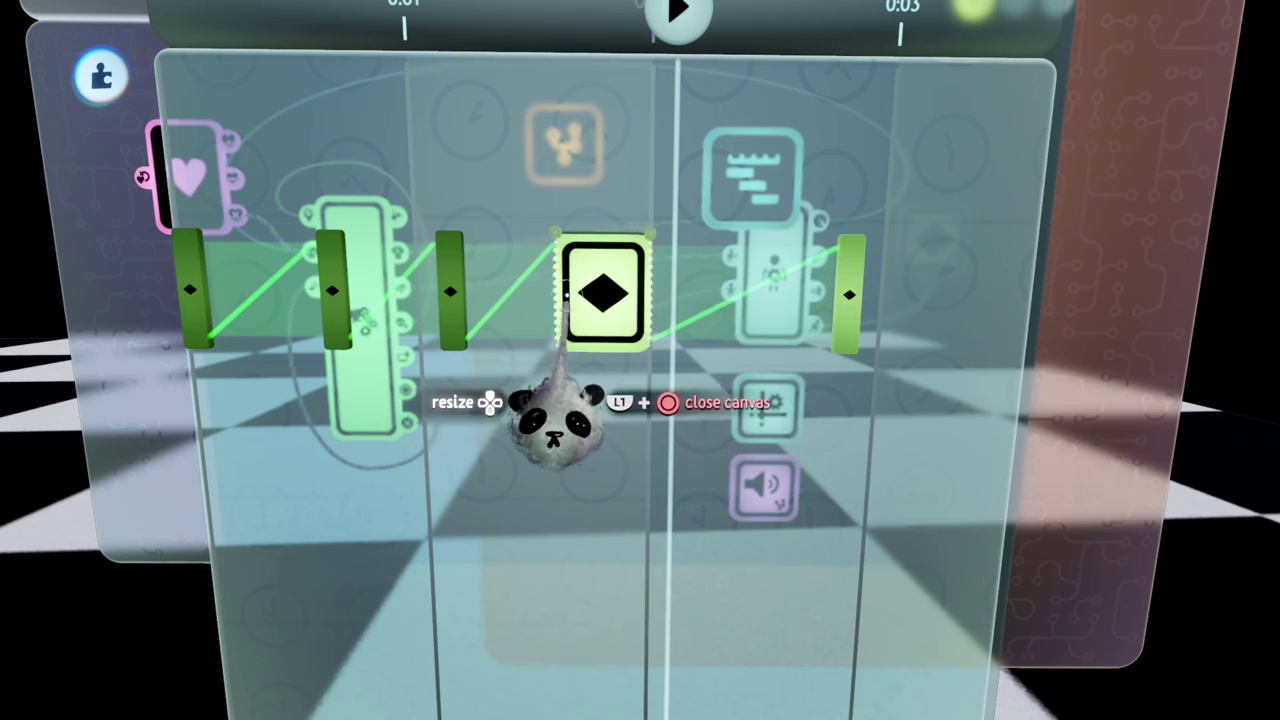
- Scrub through the timeline to preview the poses, and clone the first keyframe to the end of the sequence
middle_drag(645, 298, 763, 148)
drag(752, 155, 485, 158)
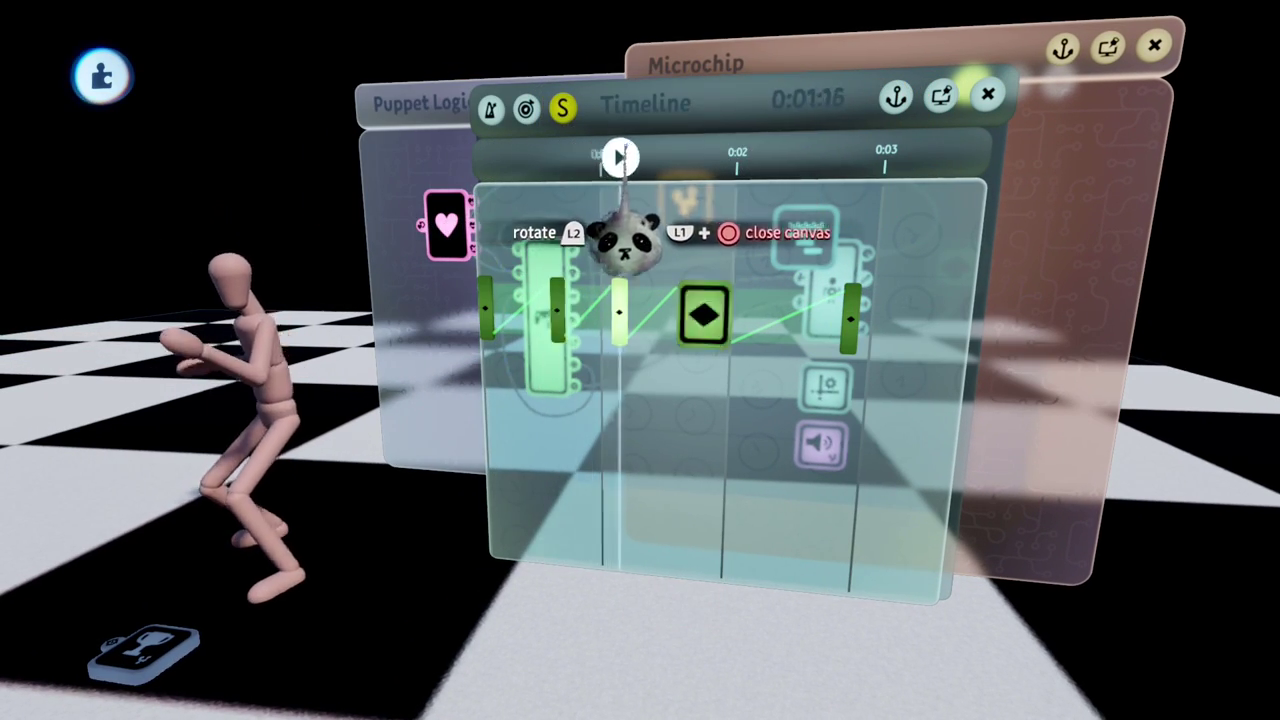
drag(675, 157, 480, 160)
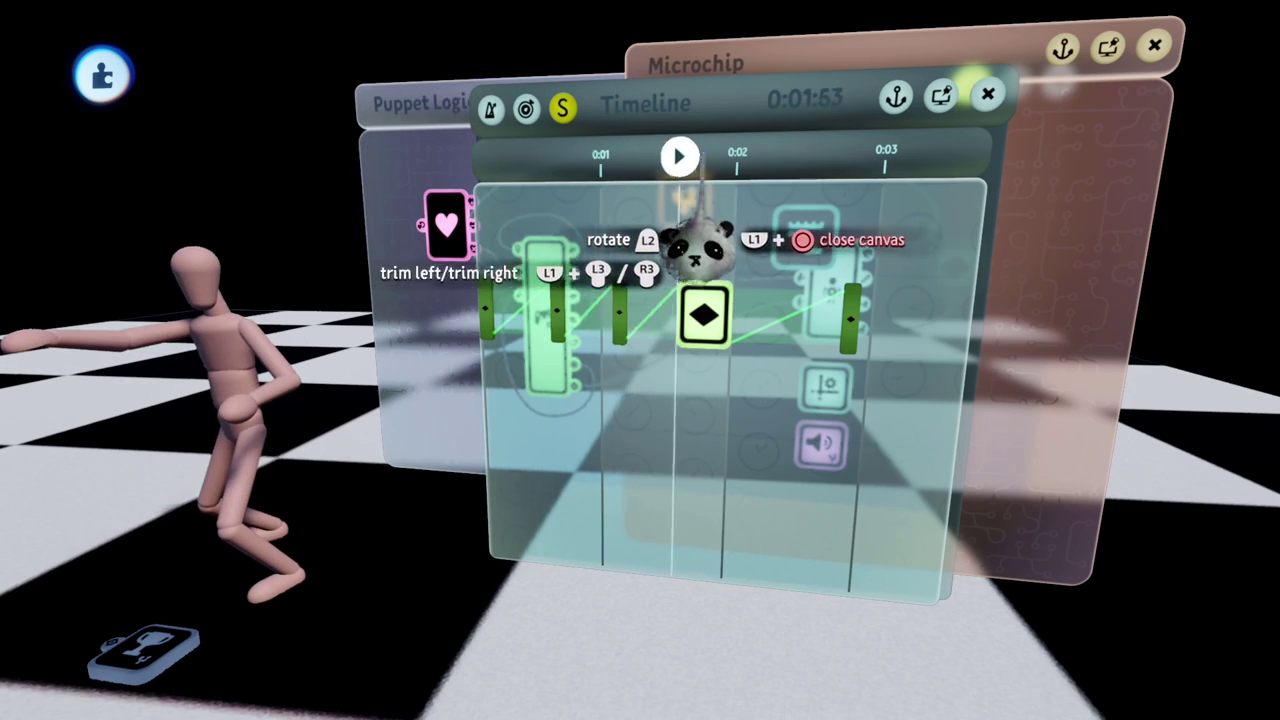
drag(726, 153, 860, 155)
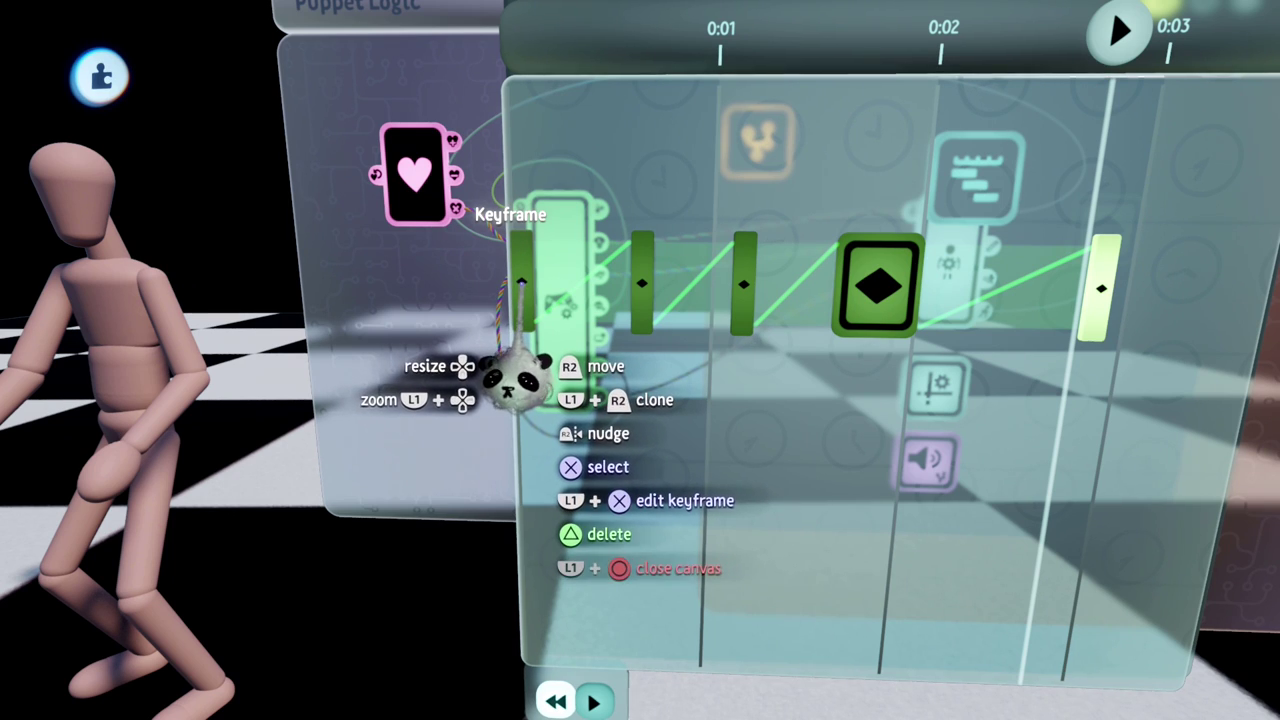
middle_drag(520, 398, 572, 380)
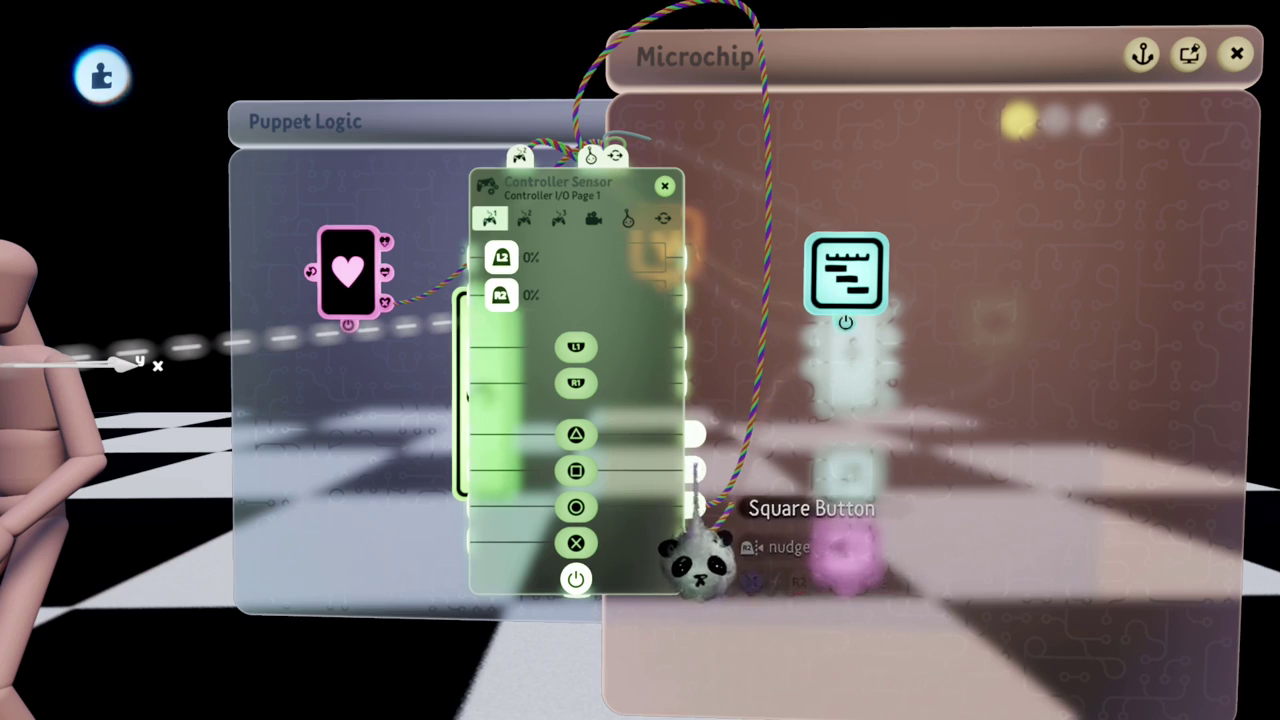
- Wire the controller sensor's Square Button output to the timeline's power port and close the timeline
click(697, 436)
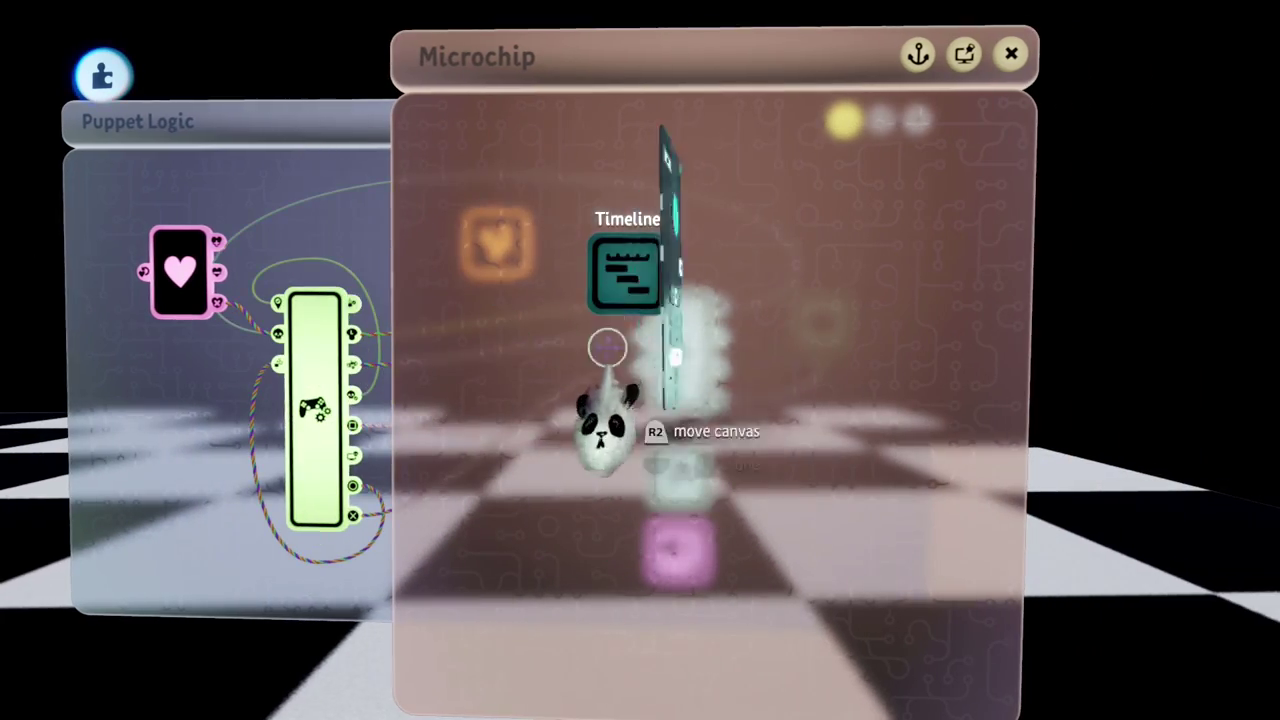
key(Escape)
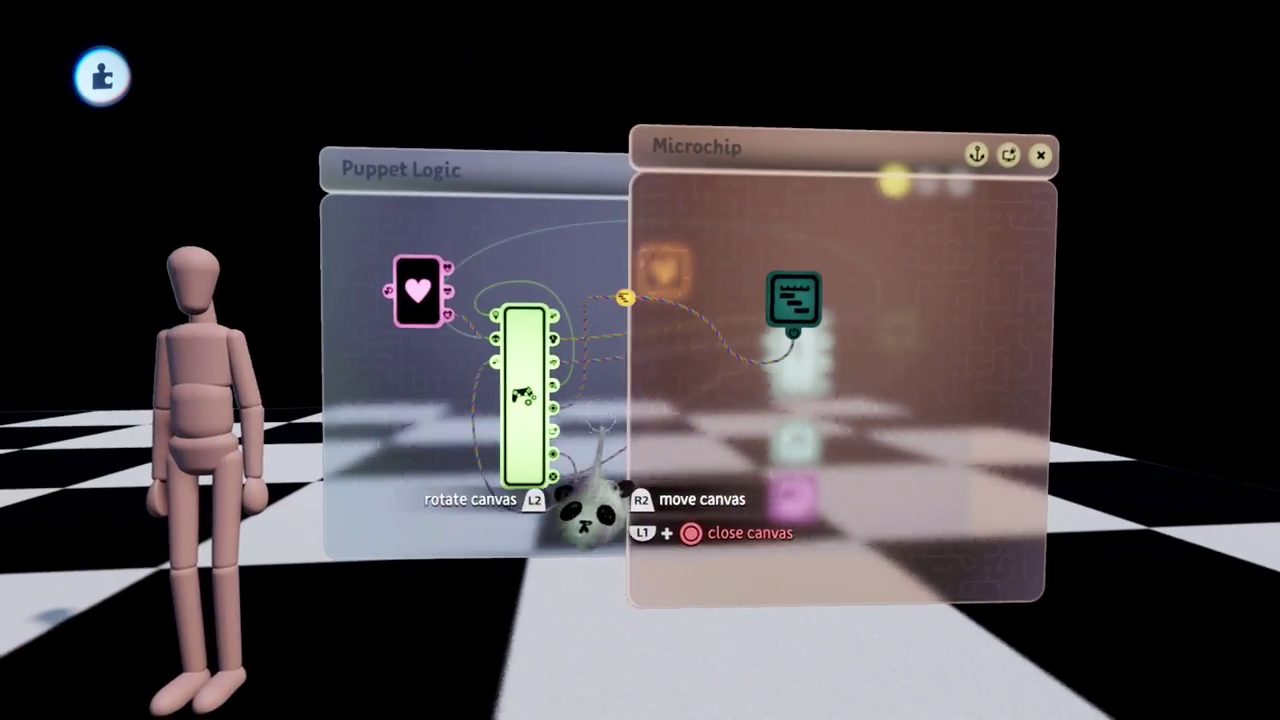
key(Escape)
click(361, 503)
click(362, 497)
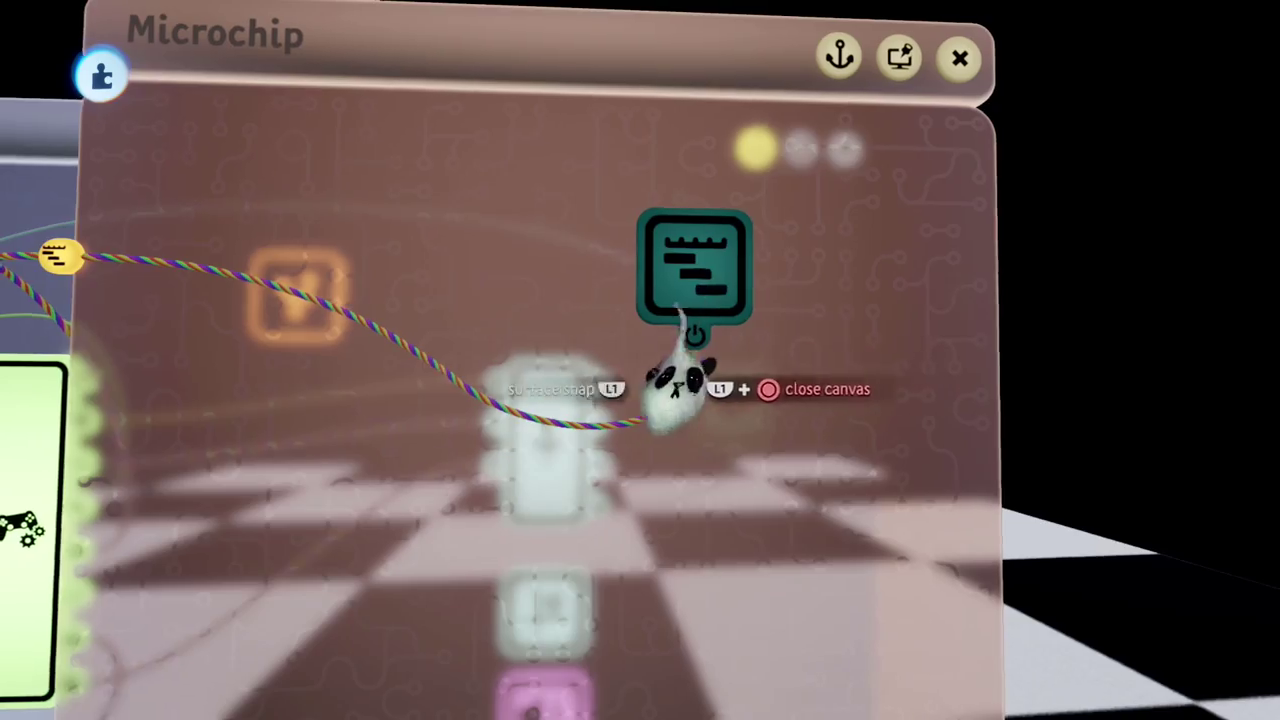
- Stamp a node in the microchip and wire it between the controller sensor and the timeline's power port
click(640, 77)
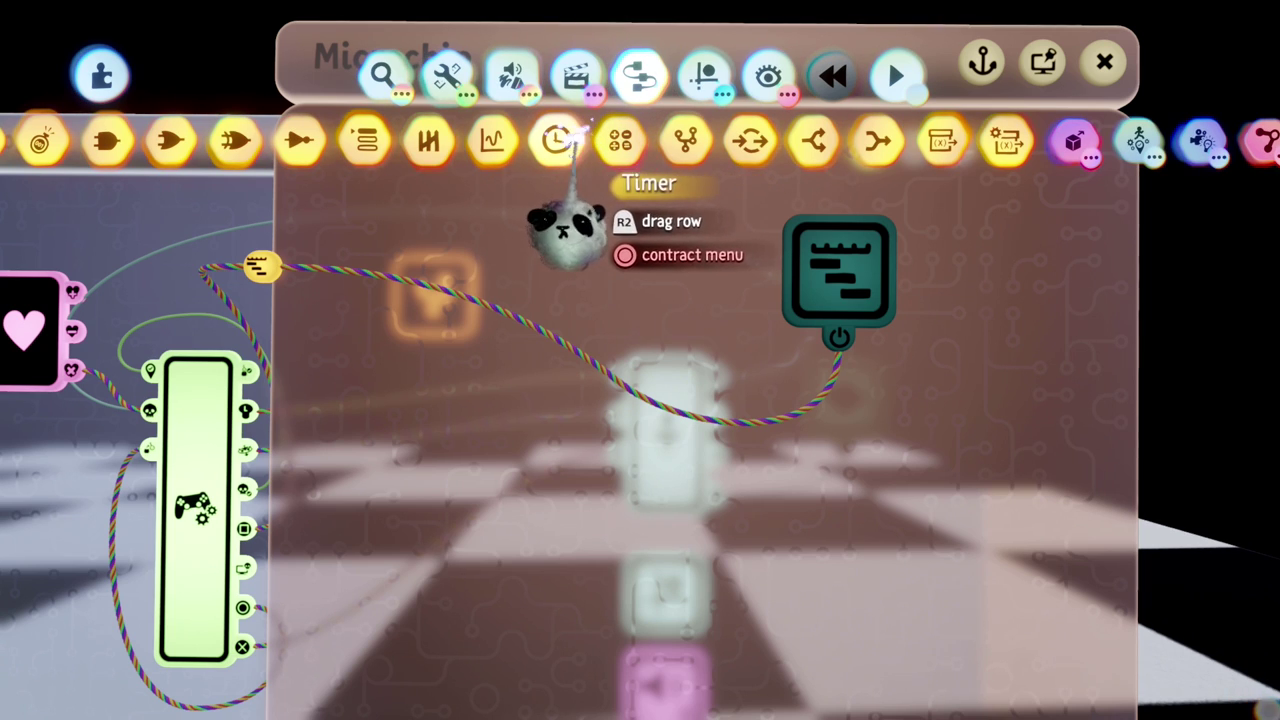
click(750, 140)
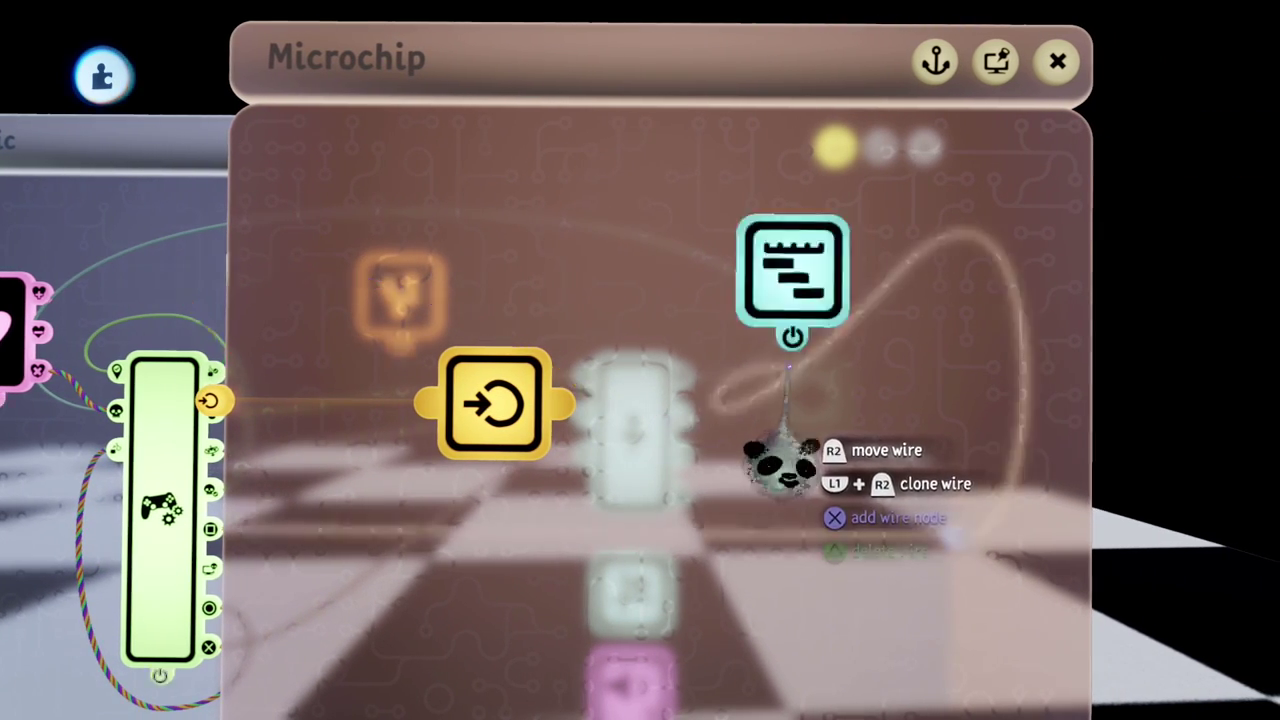
drag(791, 337, 561, 330)
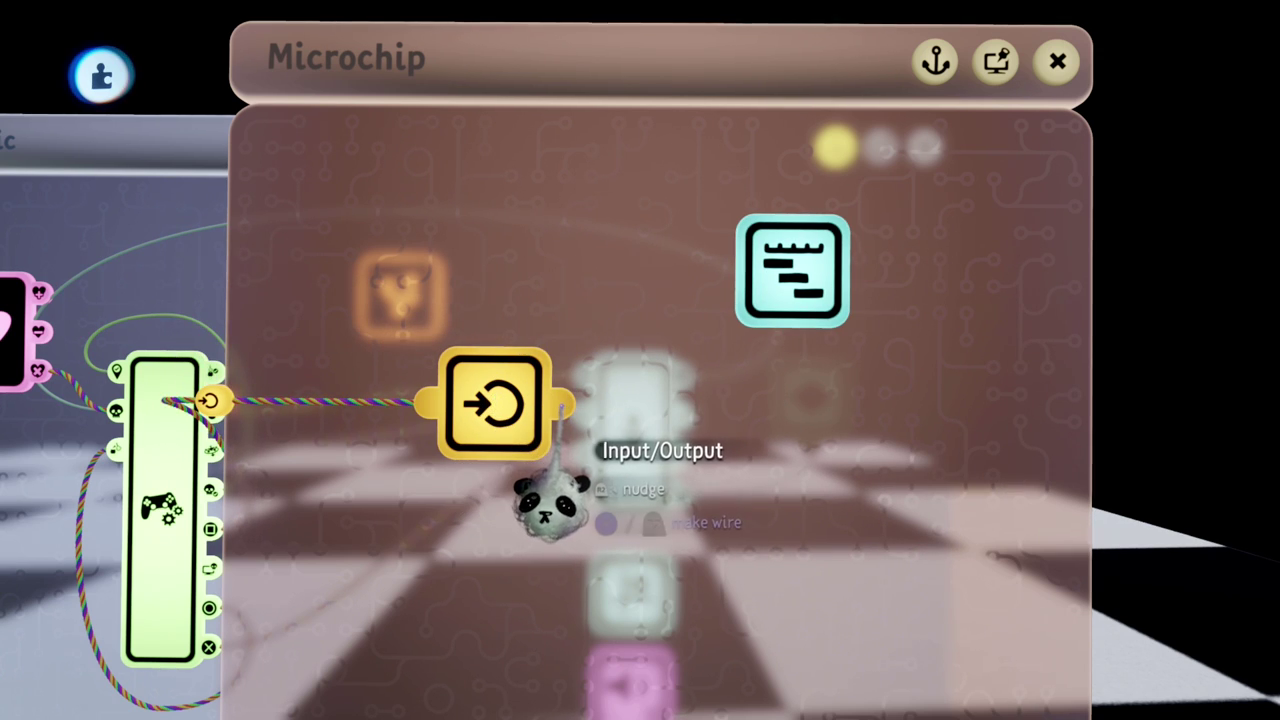
drag(797, 407, 791, 337)
click(791, 330)
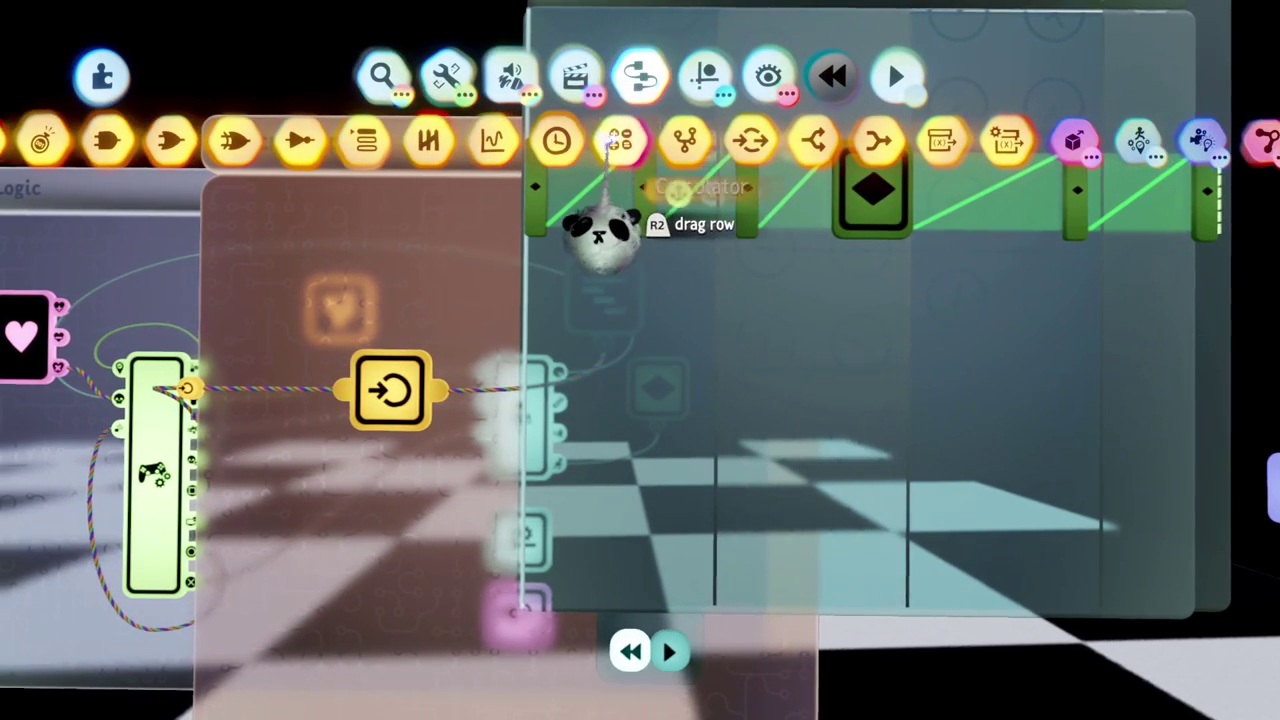
- Stamp a keyframe below the pose keyframes, stretch it along the timeline, and record a change to the node in it
click(577, 78)
click(576, 140)
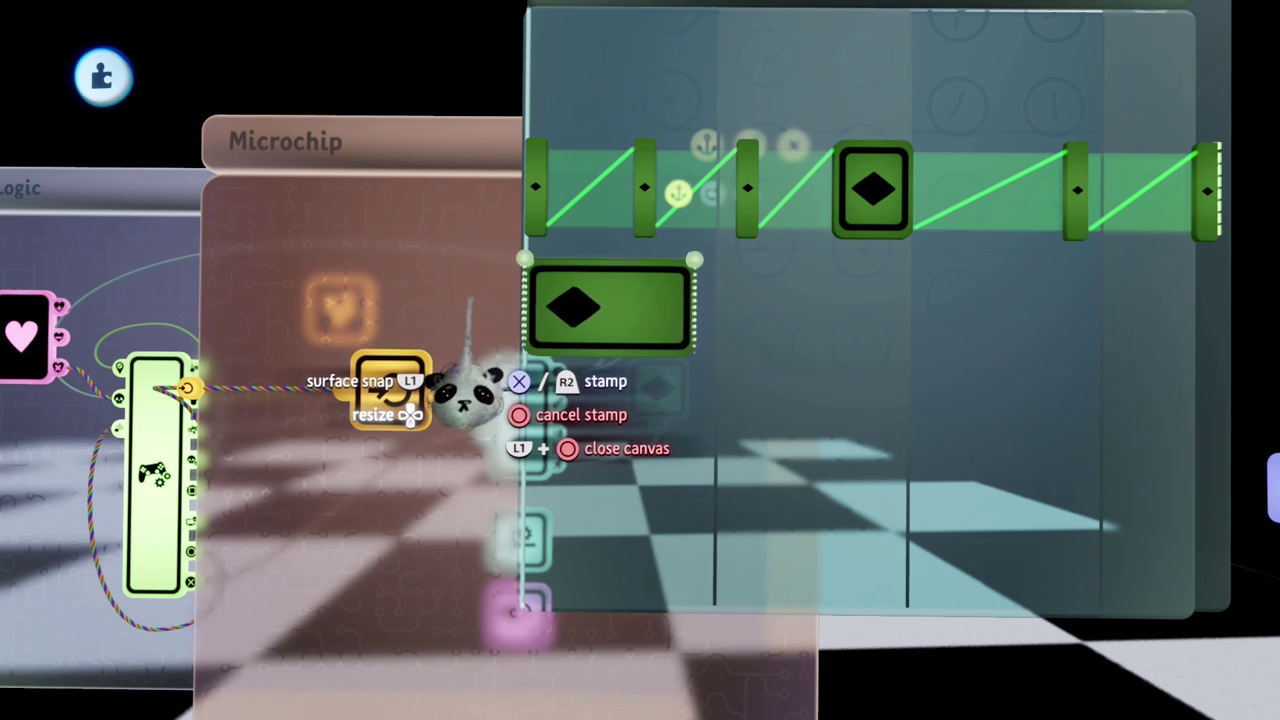
key(Right)
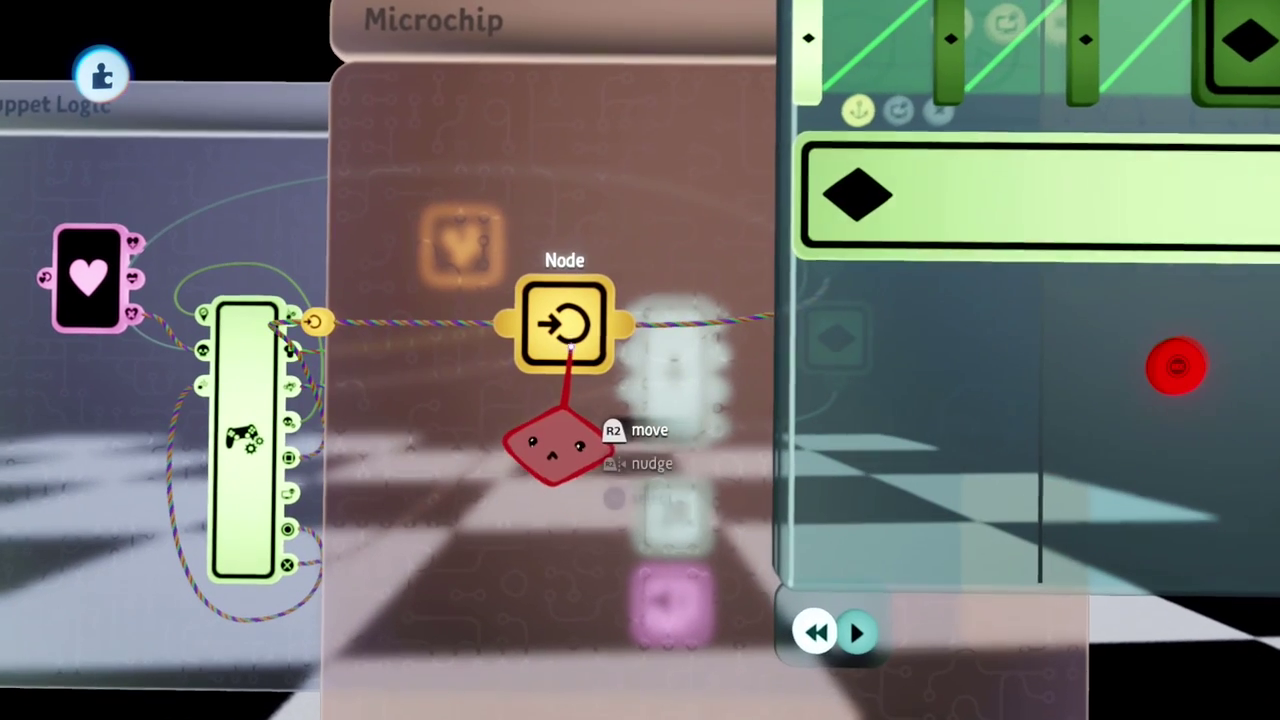
click(565, 346)
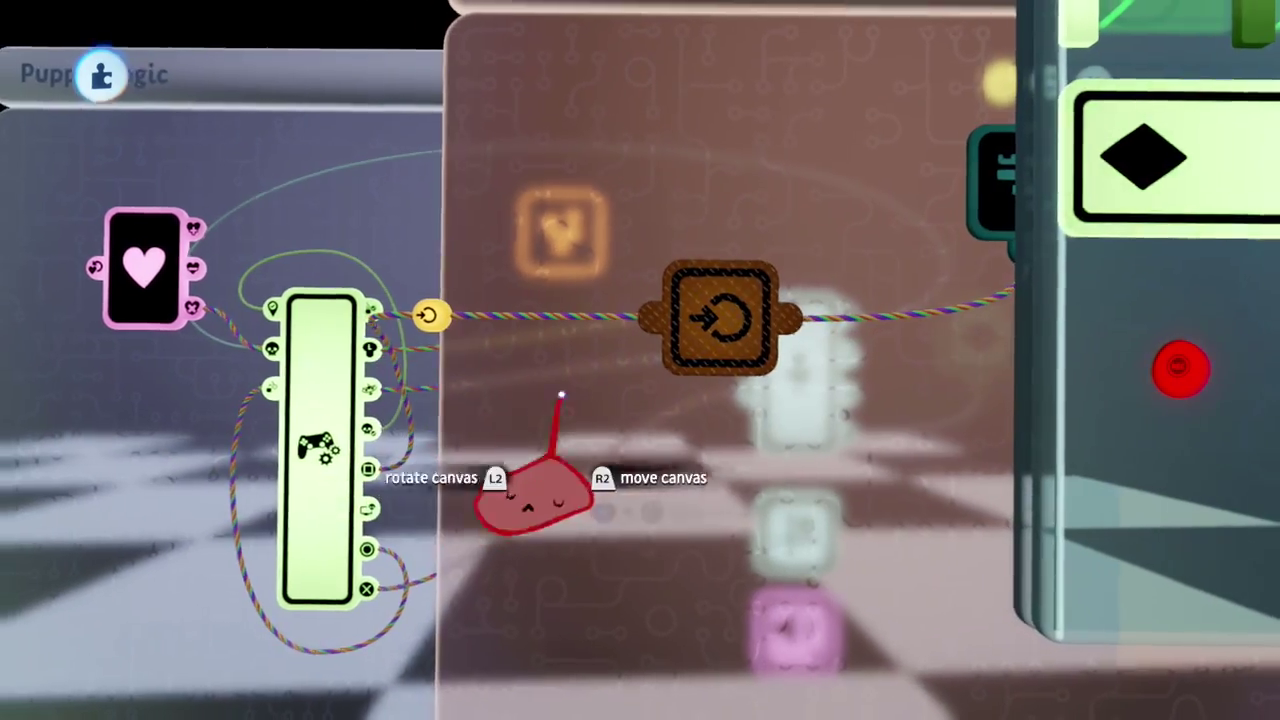
scroll(560, 394, down, 3)
- Examine how the controller sensor, puppet interface and attached keyframe are wired in the puppet logic, and close it
middle_drag(620, 360, 589, 195)
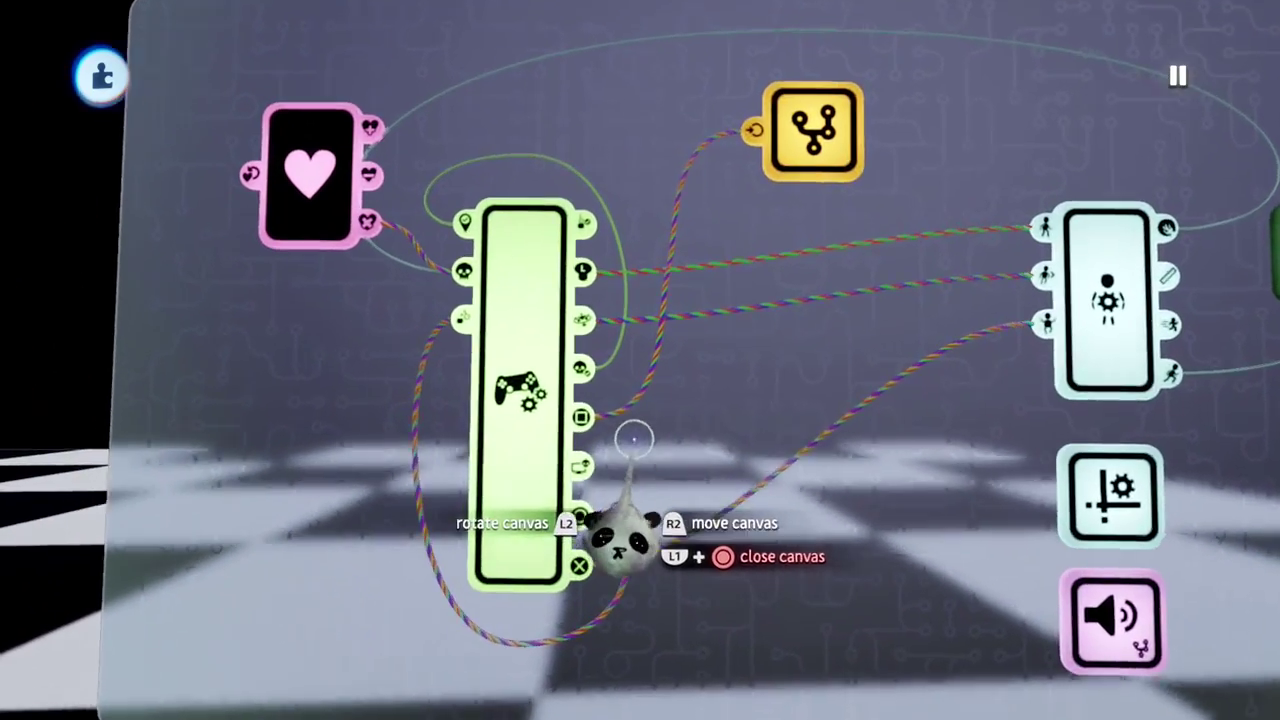
scroll(634, 440, up, 3)
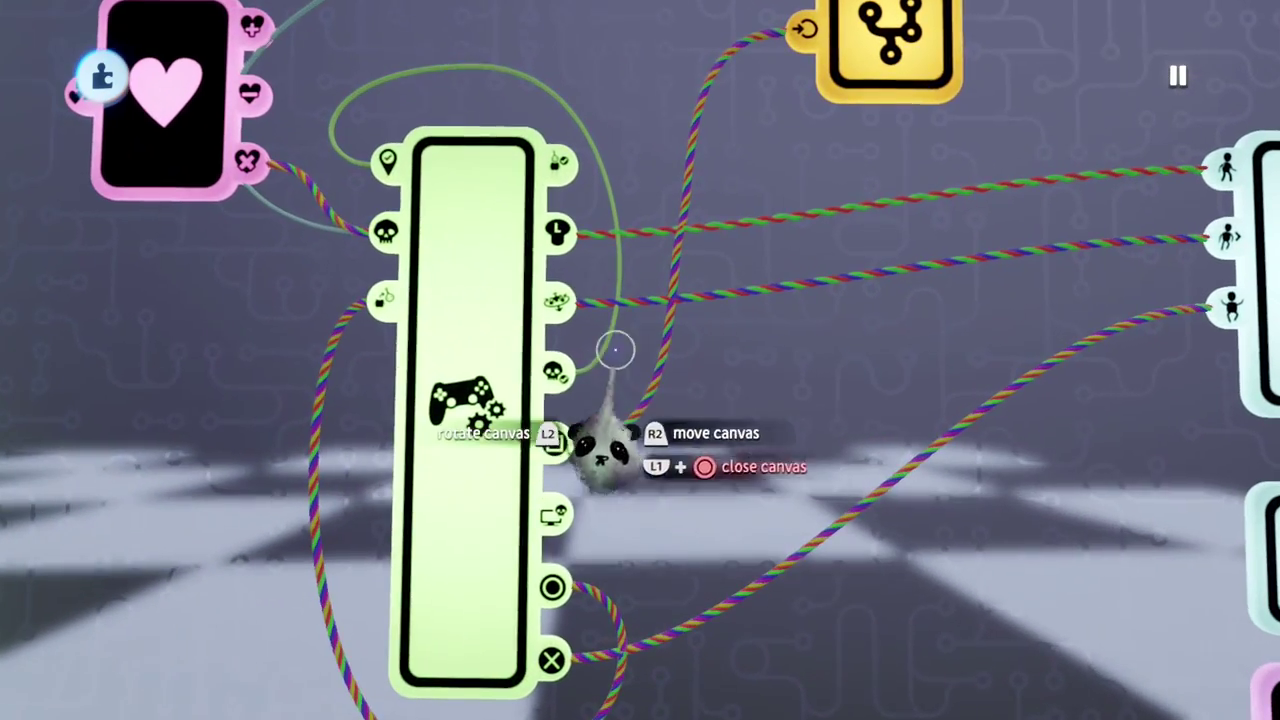
scroll(556, 300, right, 5)
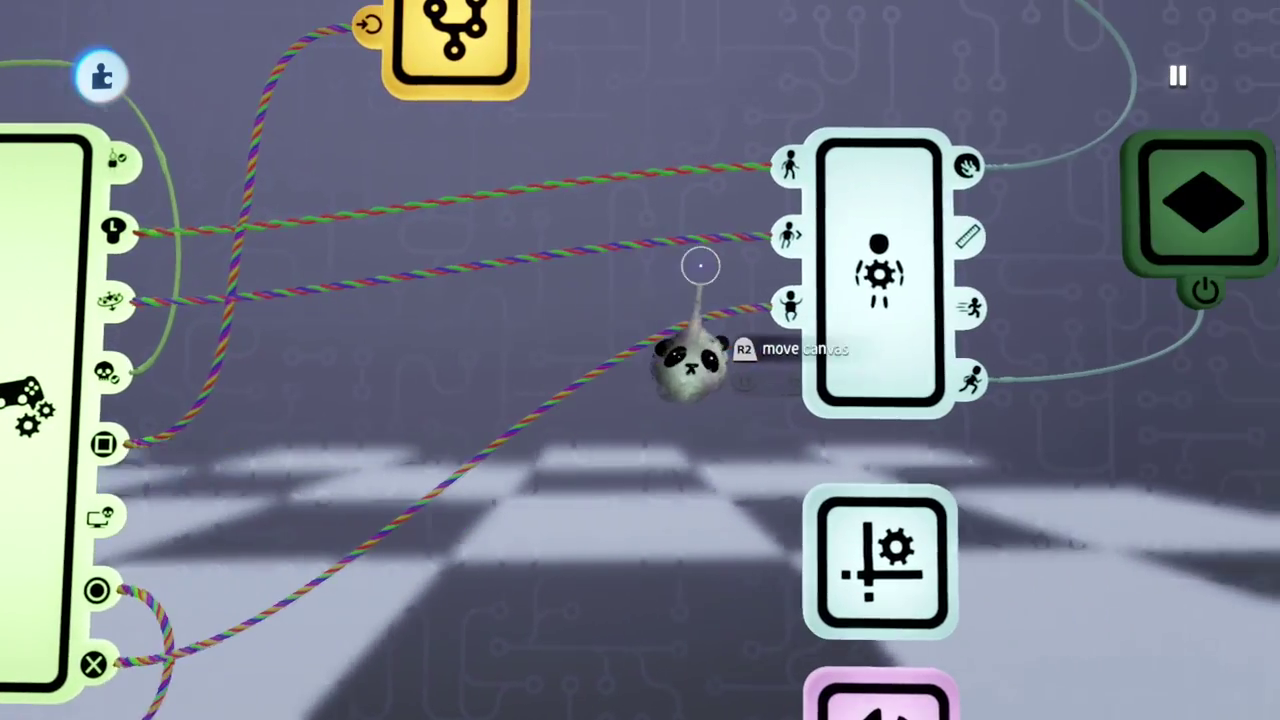
click(383, 524)
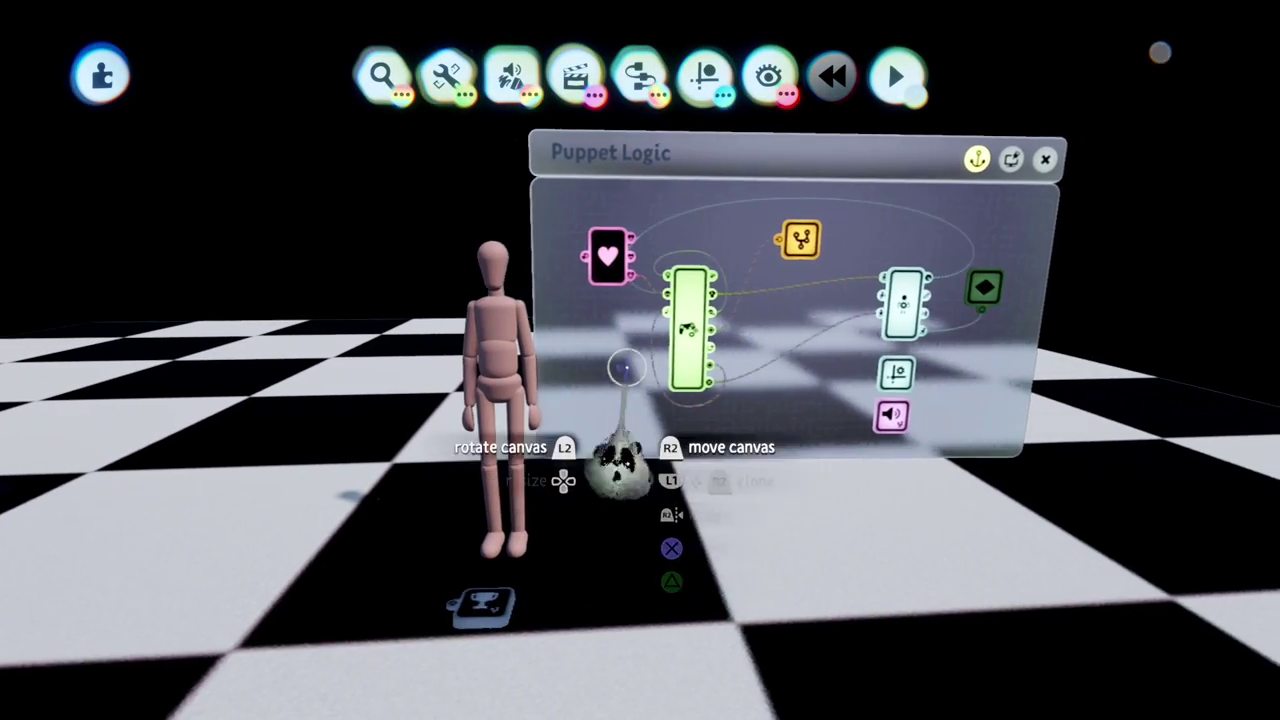
key(Escape)
- Record a live performance of the possessed puppet with the possession recorder
click(575, 75)
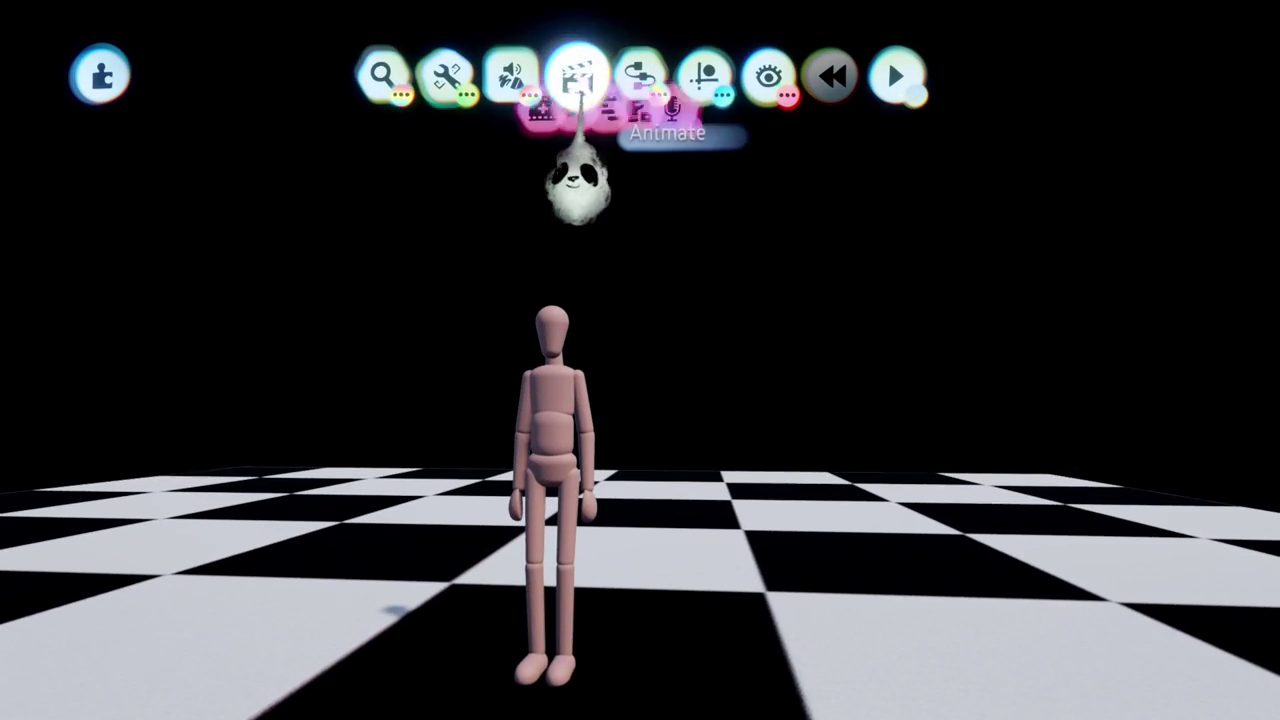
click(703, 140)
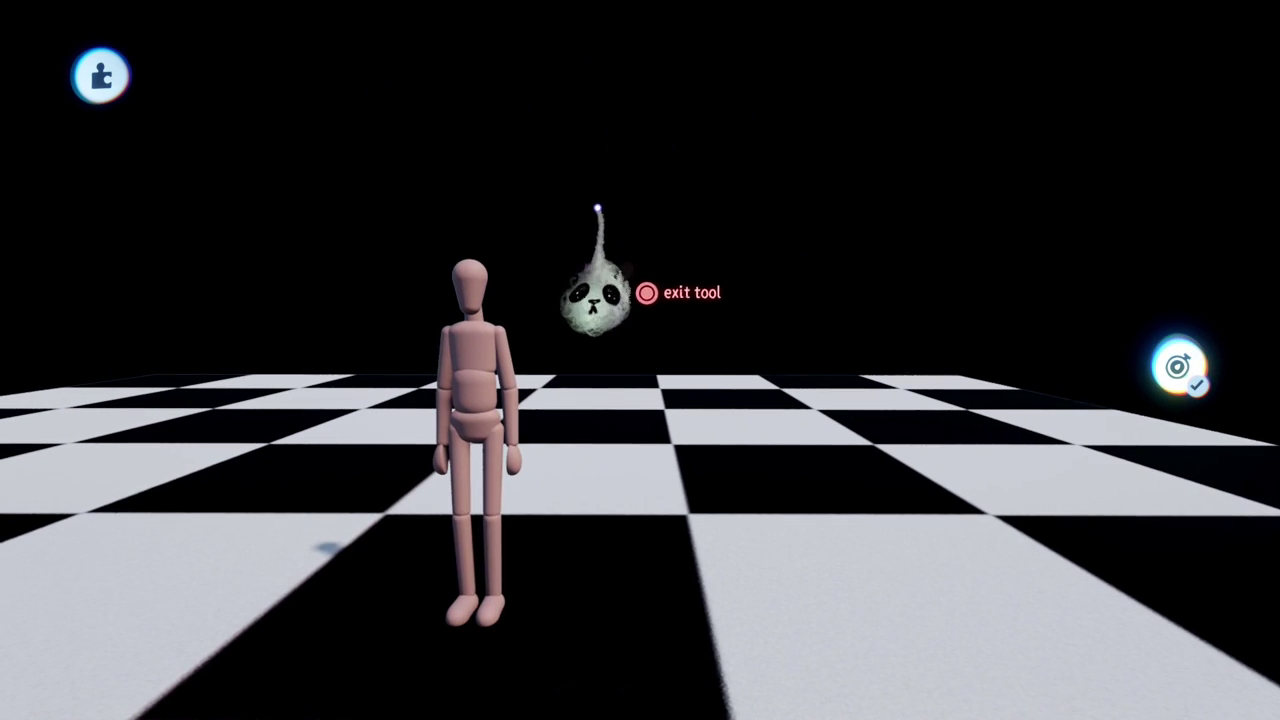
click(550, 465)
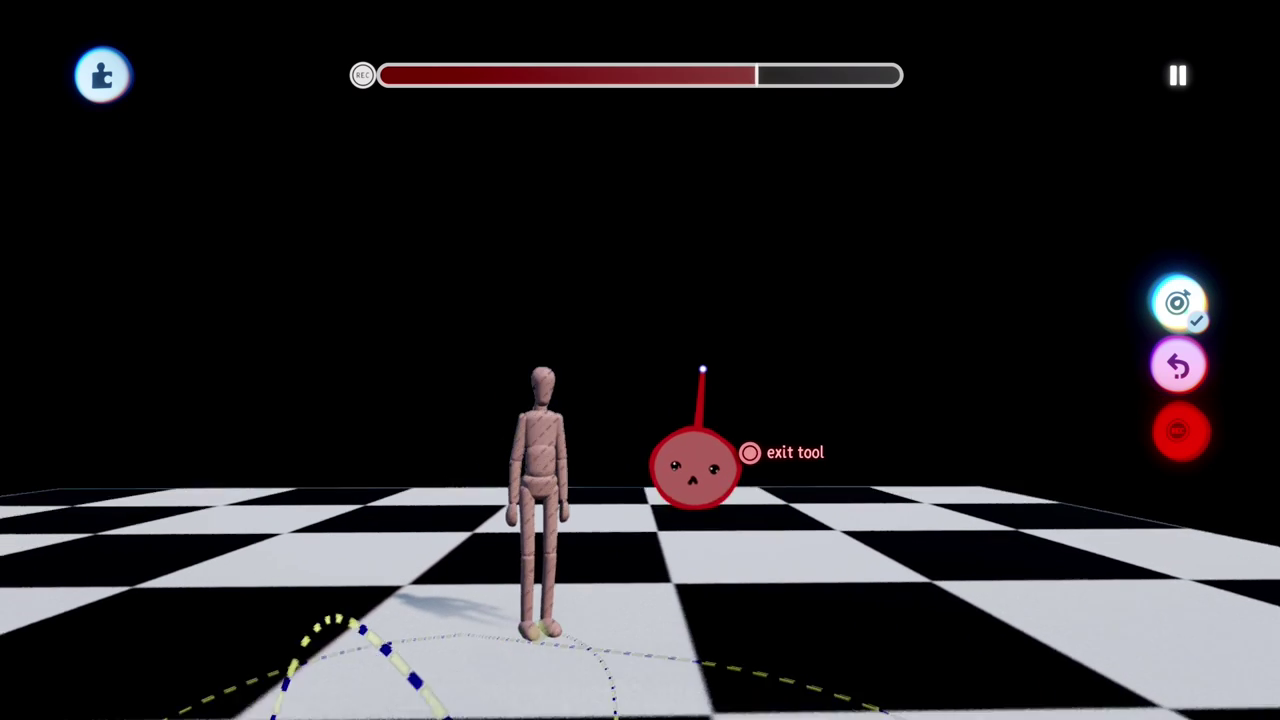
key(Escape)
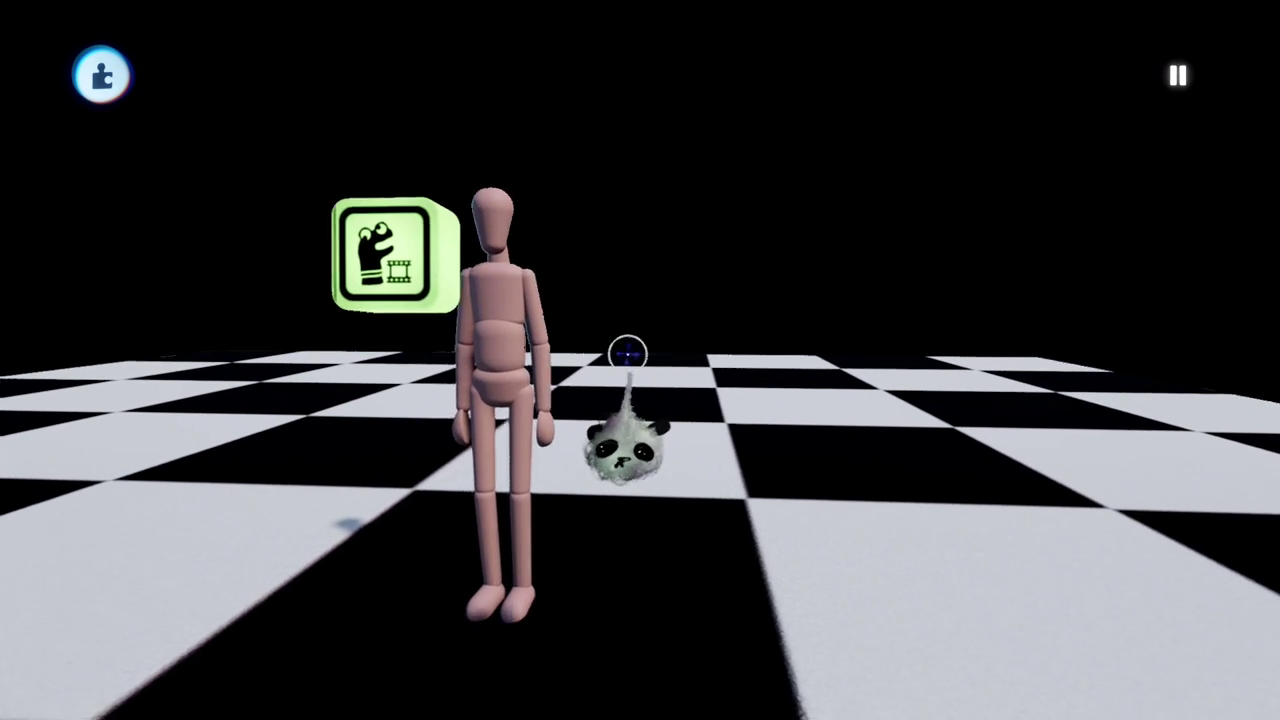
- Move the recorded performance gadget away to the puppet's side and play the recording back
mouse_move(478, 253)
mouse_down()
mouse_move(604, 281)
mouse_move(675, 270)
mouse_up()
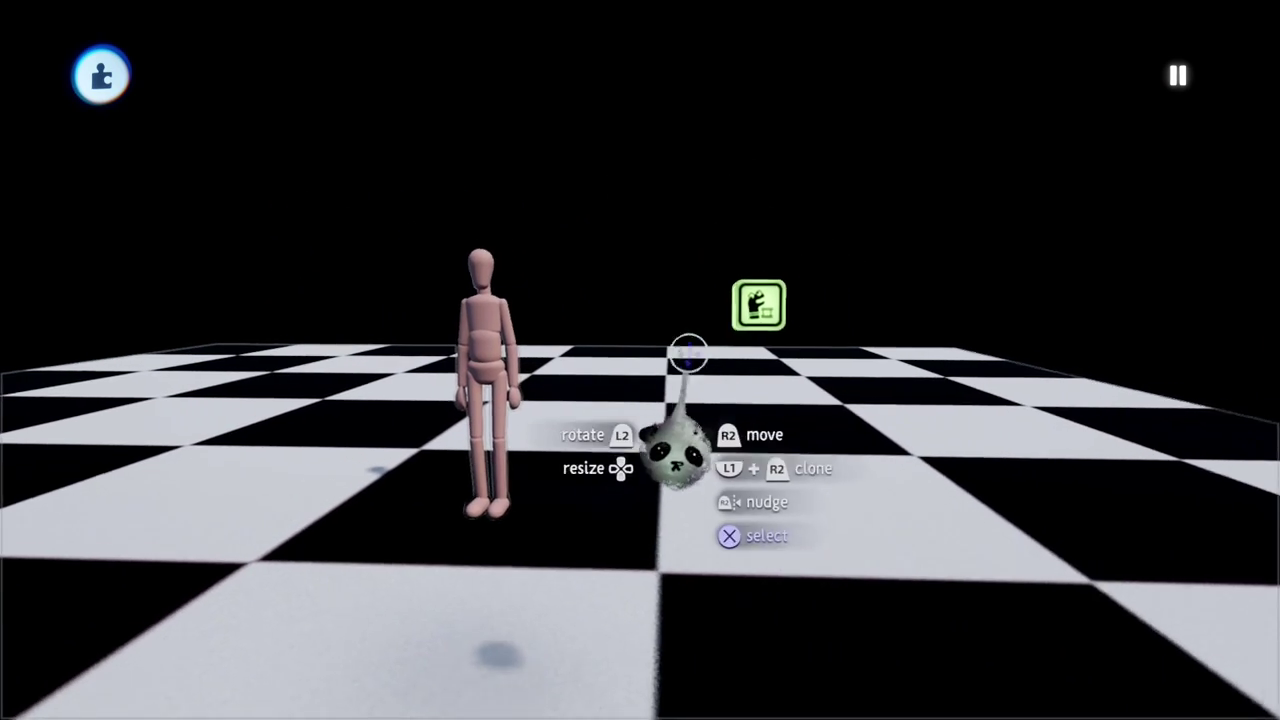
key(space)
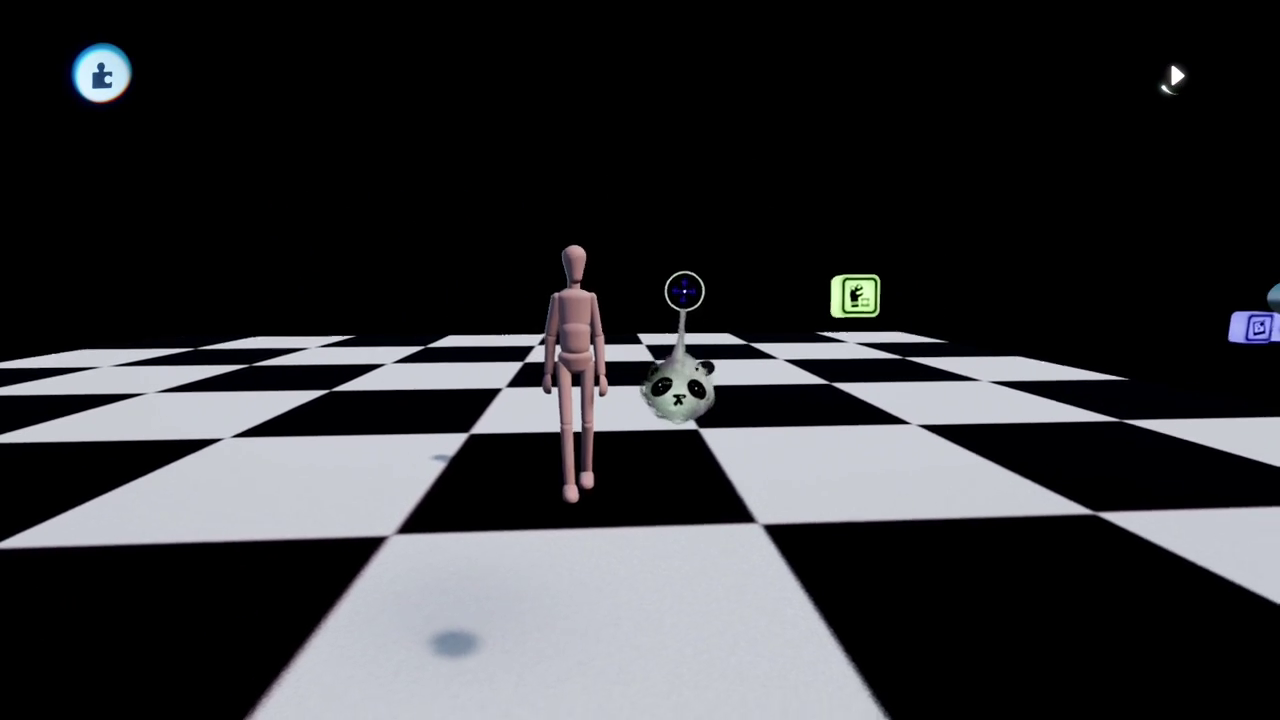